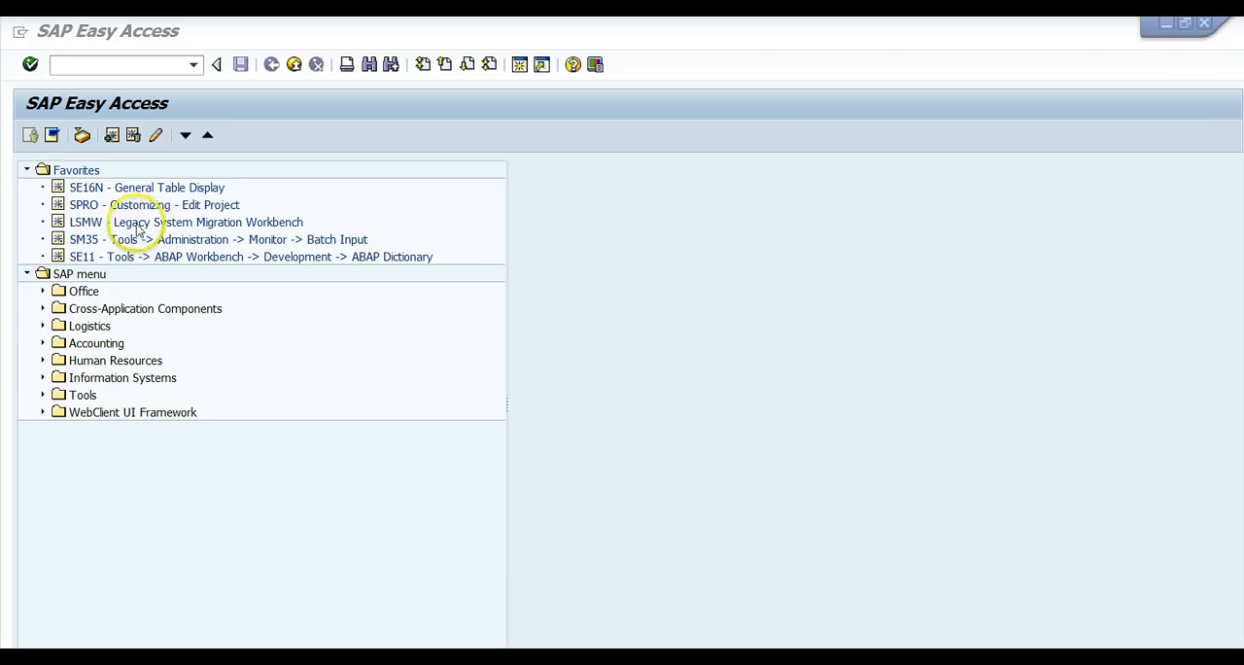
{"action": "left_click", "coordinate": [86, 64]}
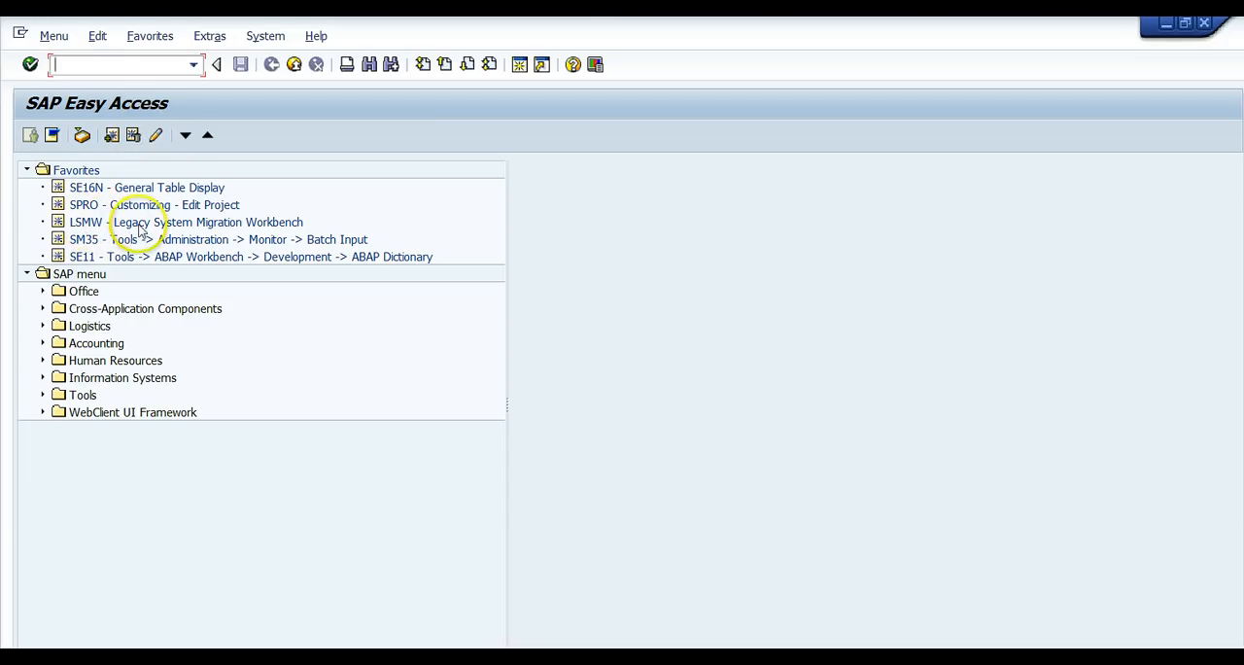
{"action": "left_click", "coordinate": [64, 173]}
{"action": "right_click", "coordinate": [65, 173]}
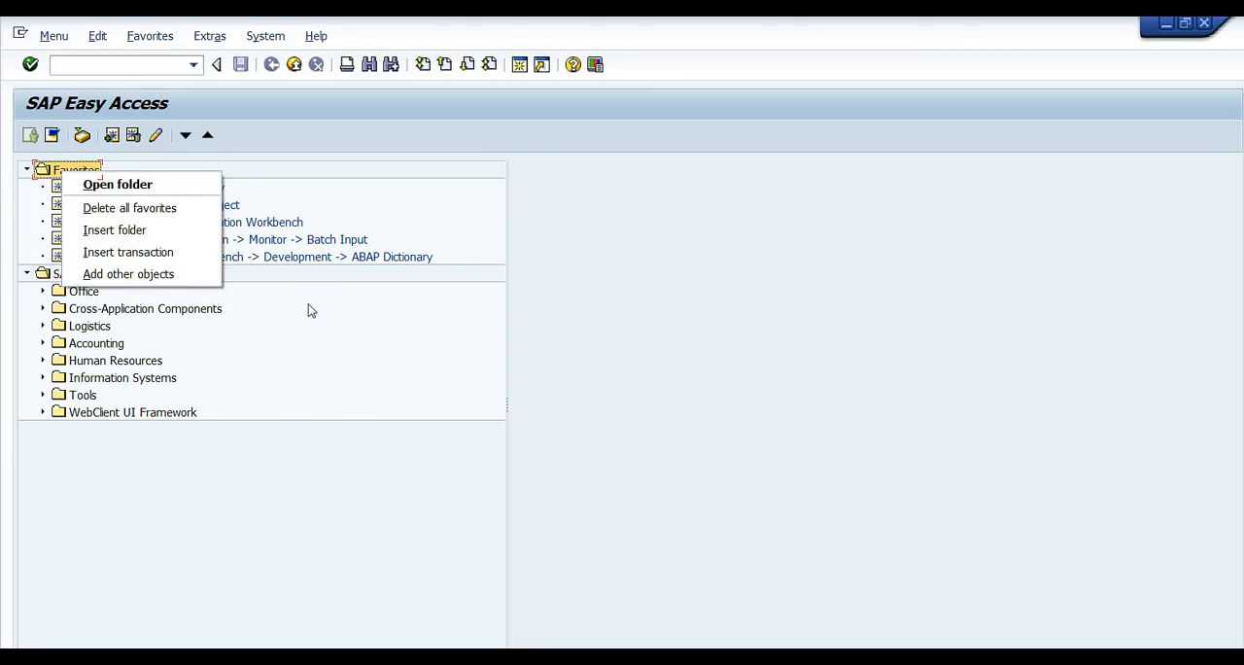
{"action": "left_click", "coordinate": [391, 178]}
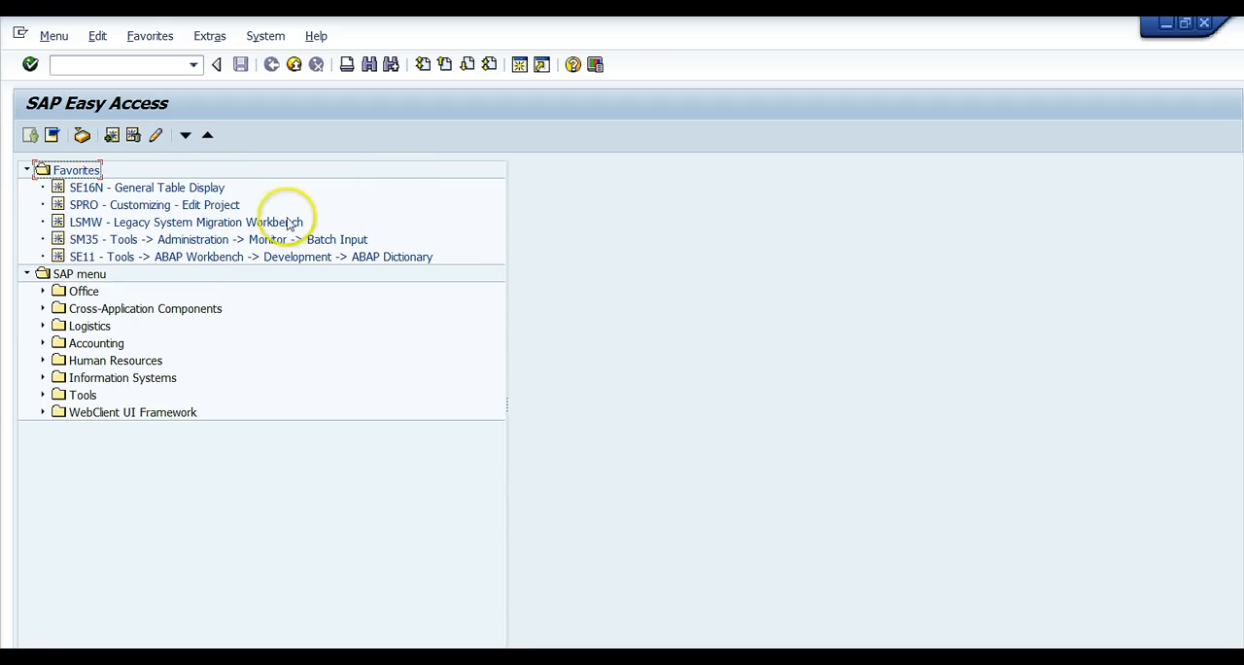
Open the Legacy System Migration Workbench for project TEST 1510, subproject 1, object 1, and display its object attributes.
{"action": "double_click", "coordinate": [109, 223]}
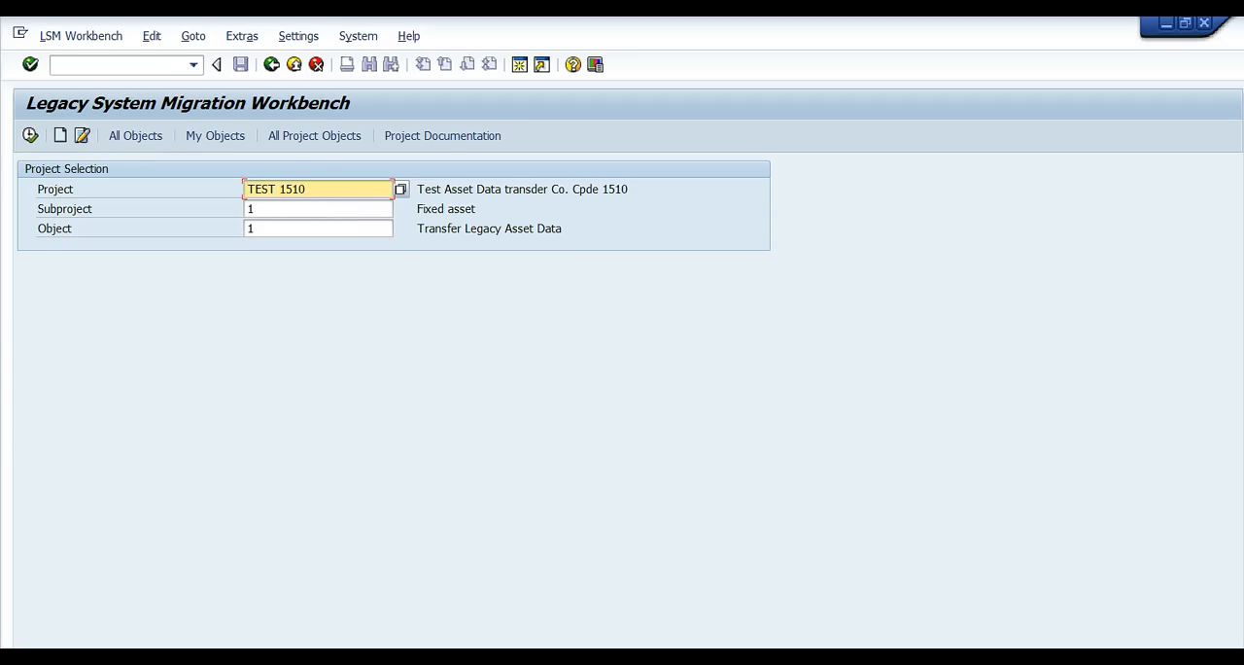
{"action": "left_click", "coordinate": [29, 136]}
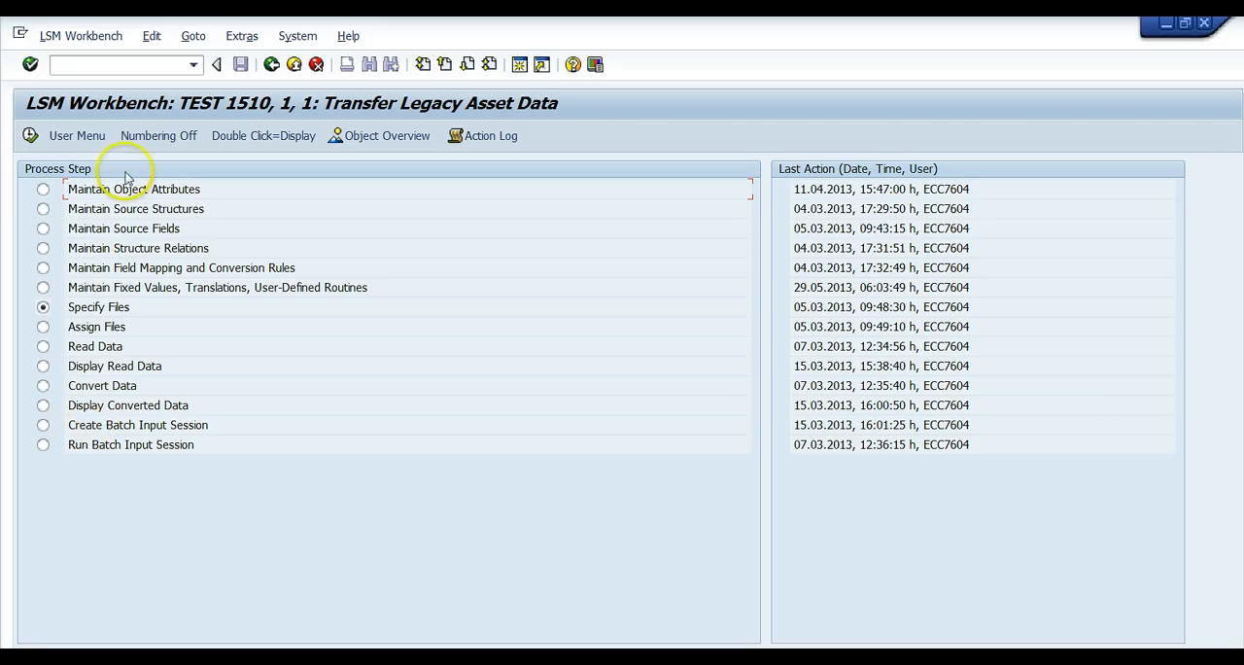
{"action": "left_click", "coordinate": [43, 189]}
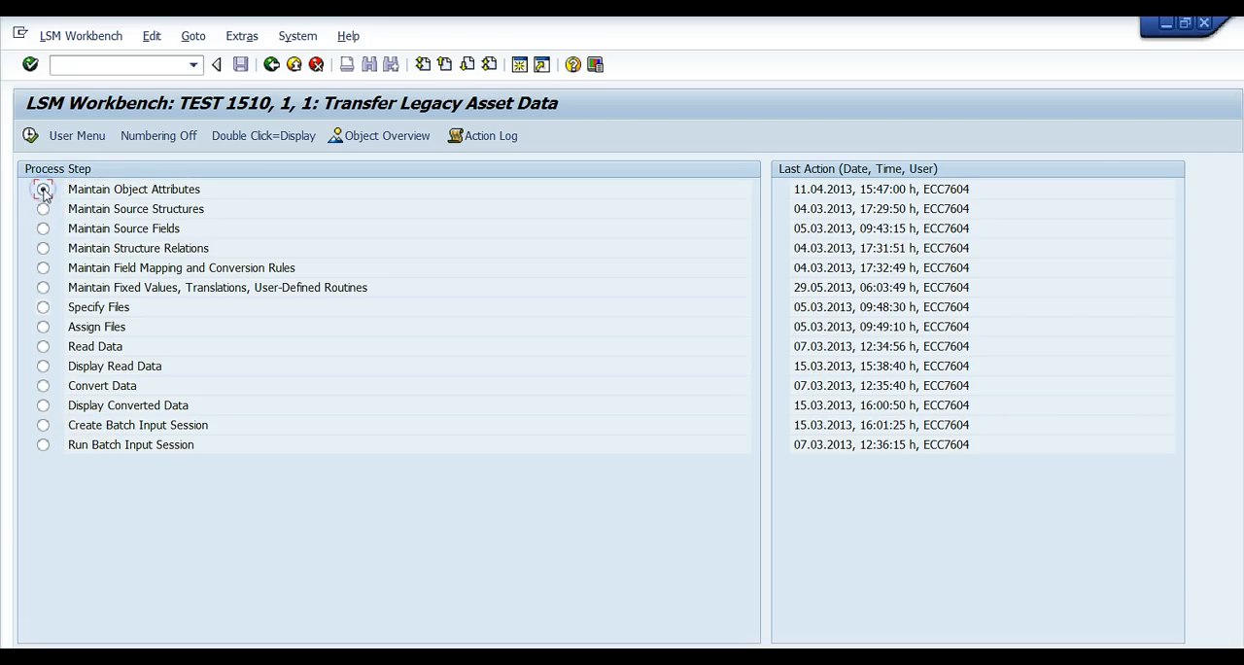
{"action": "double_click", "coordinate": [119, 190]}
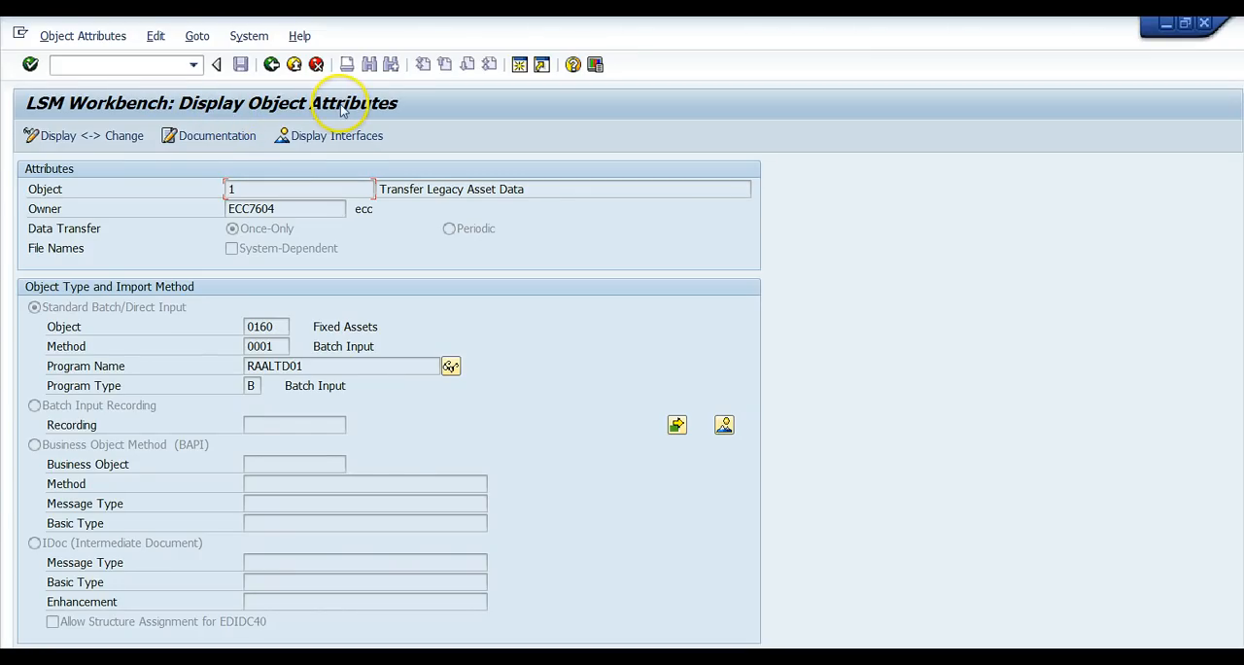
Look through the standard batch/direct input objects down to 0160 Fixed Assets, then close the value list.
{"action": "left_click", "coordinate": [274, 326]}
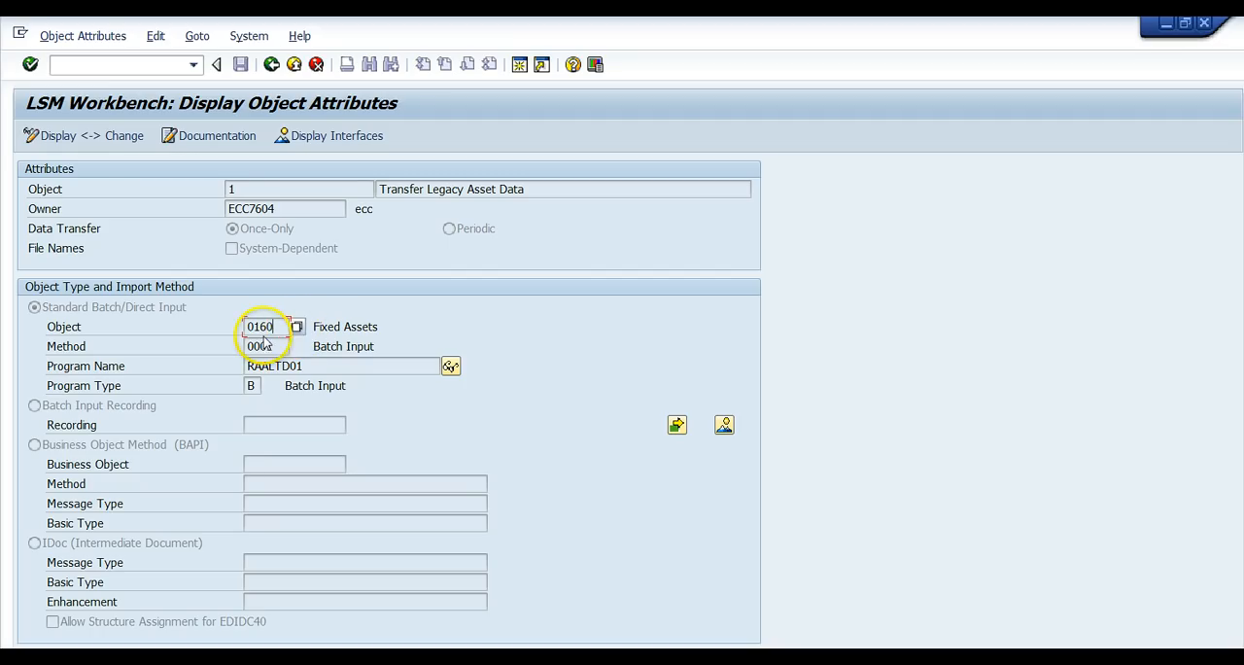
{"action": "left_click", "coordinate": [297, 328]}
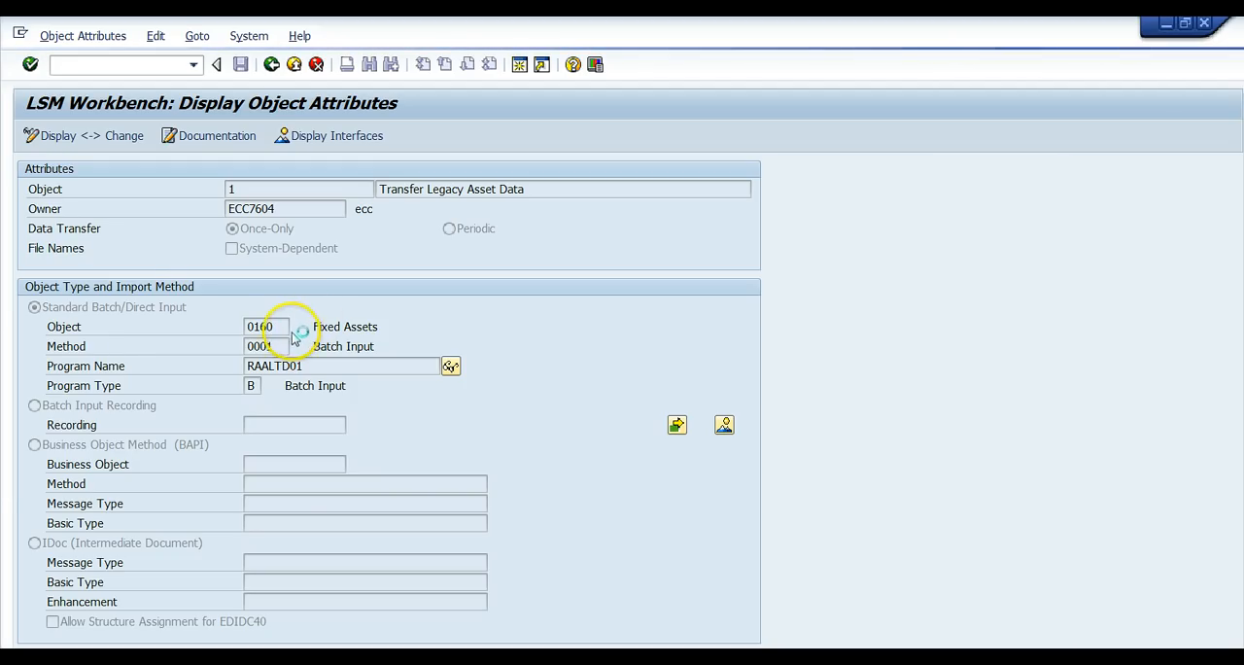
{"action": "left_click", "coordinate": [290, 327]}
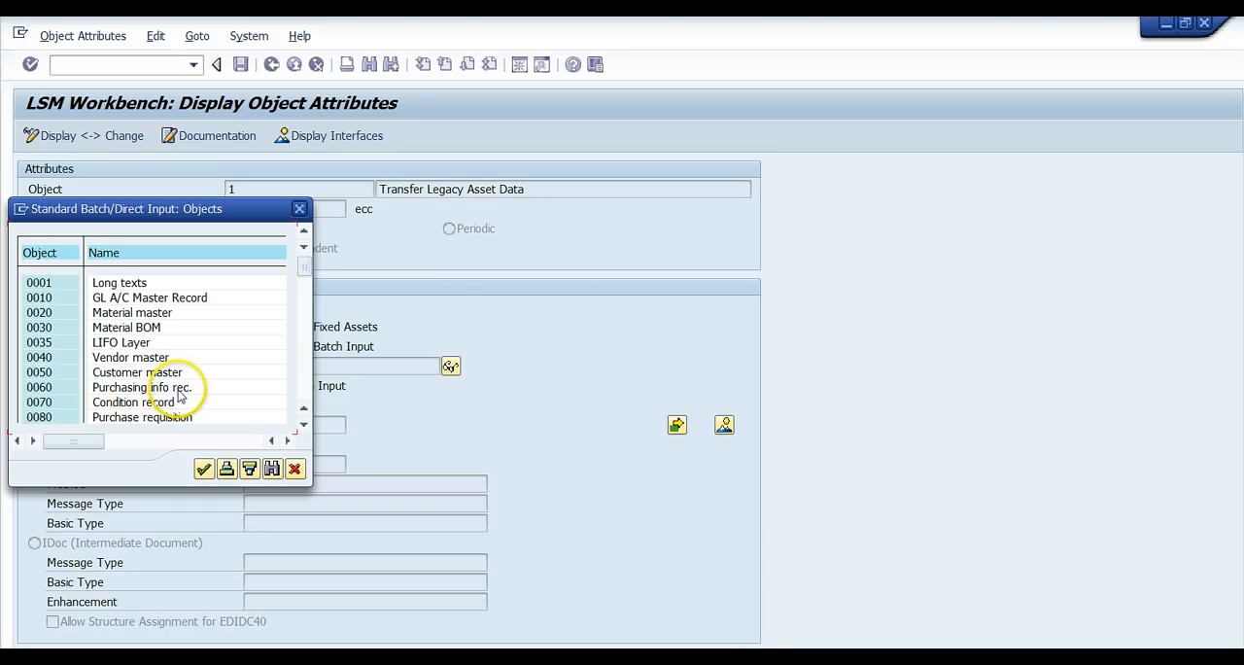
{"action": "left_click", "coordinate": [303, 425]}
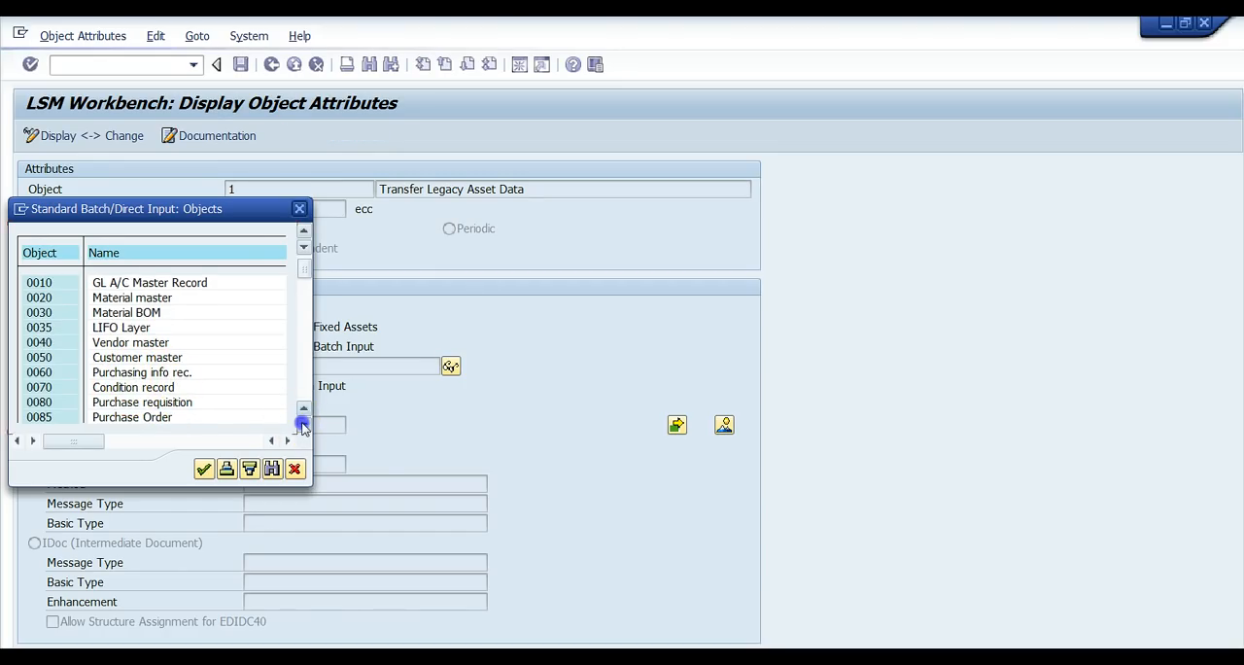
{"action": "left_click", "coordinate": [304, 425]}
{"action": "left_click", "coordinate": [303, 425]}
{"action": "left_click", "coordinate": [303, 425]}
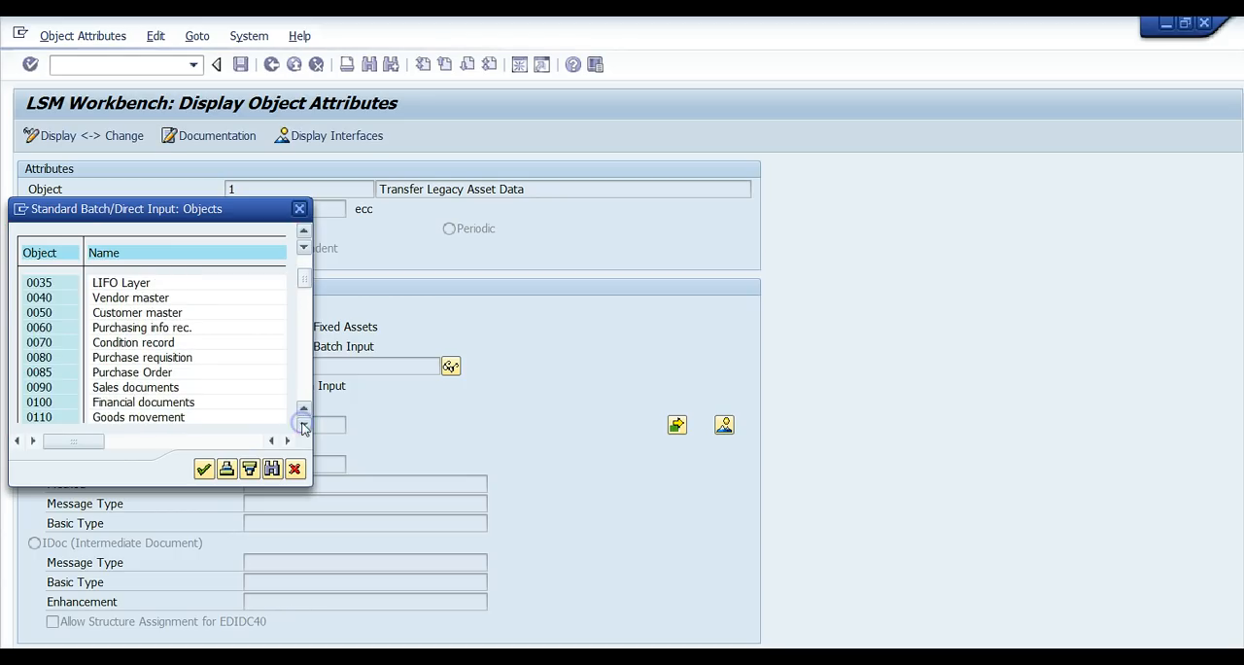
{"action": "left_click", "coordinate": [303, 425]}
{"action": "left_click", "coordinate": [304, 425]}
{"action": "left_click", "coordinate": [304, 424]}
{"action": "left_click", "coordinate": [303, 425]}
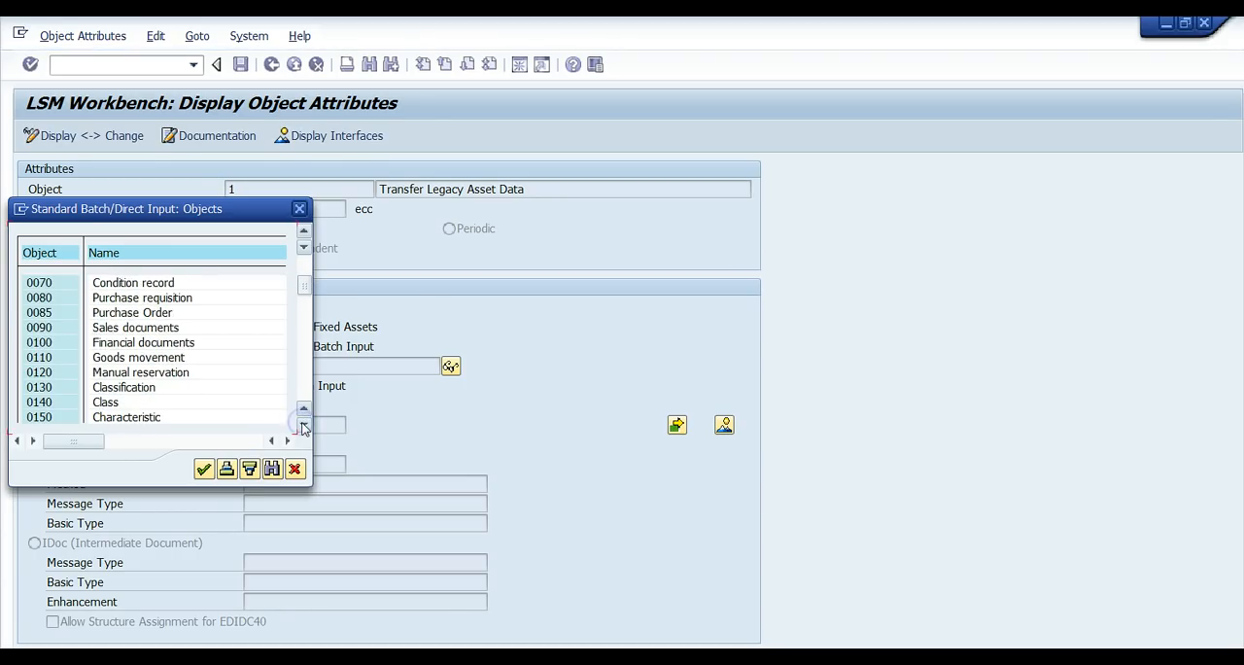
{"action": "left_click", "coordinate": [304, 425]}
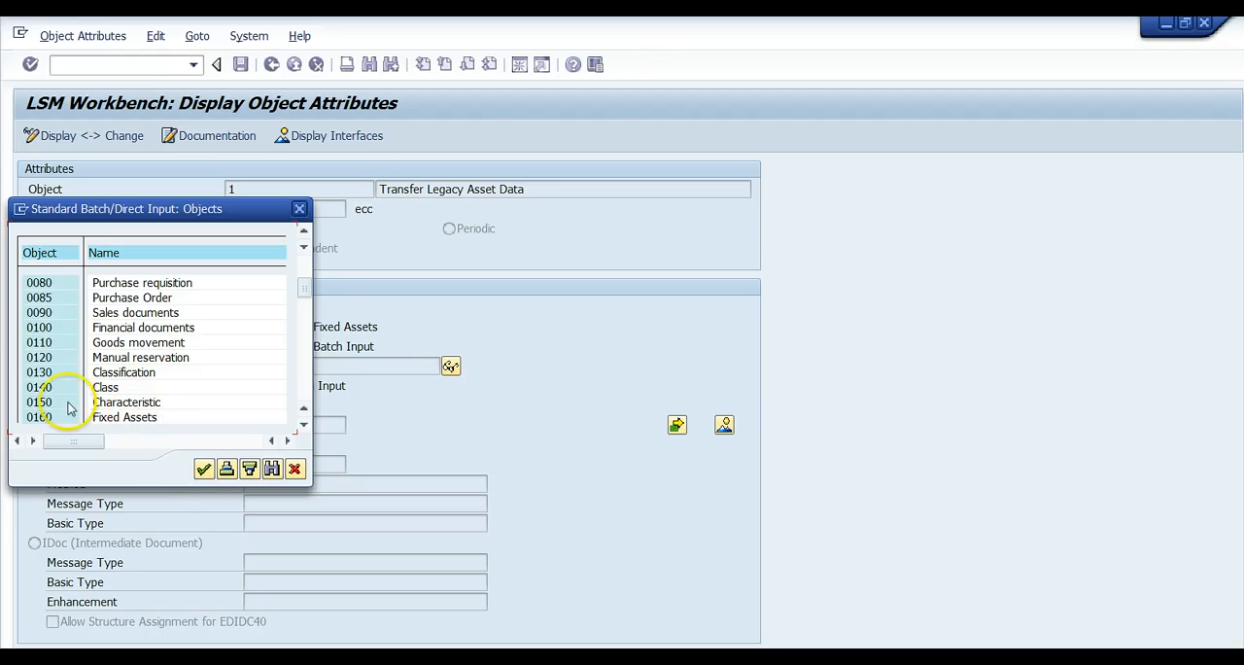
{"action": "left_click", "coordinate": [204, 471]}
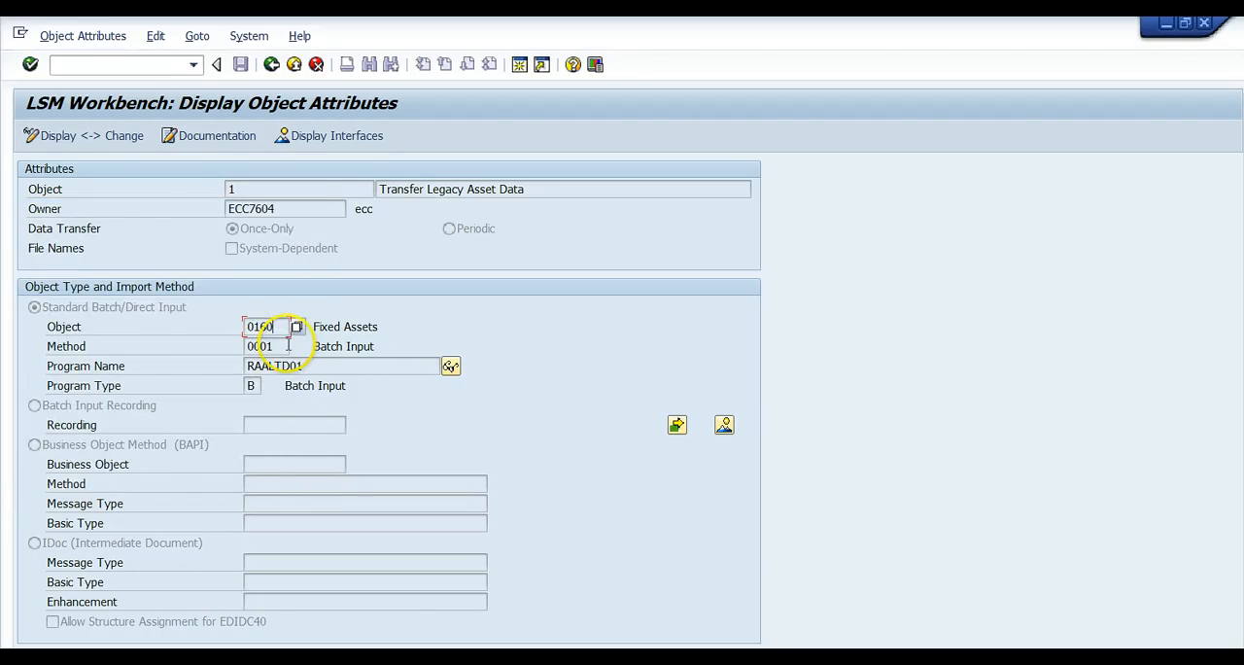
Check the import methods offered for the Fixed Assets object, then return to the process step overview.
{"action": "left_click", "coordinate": [282, 346]}
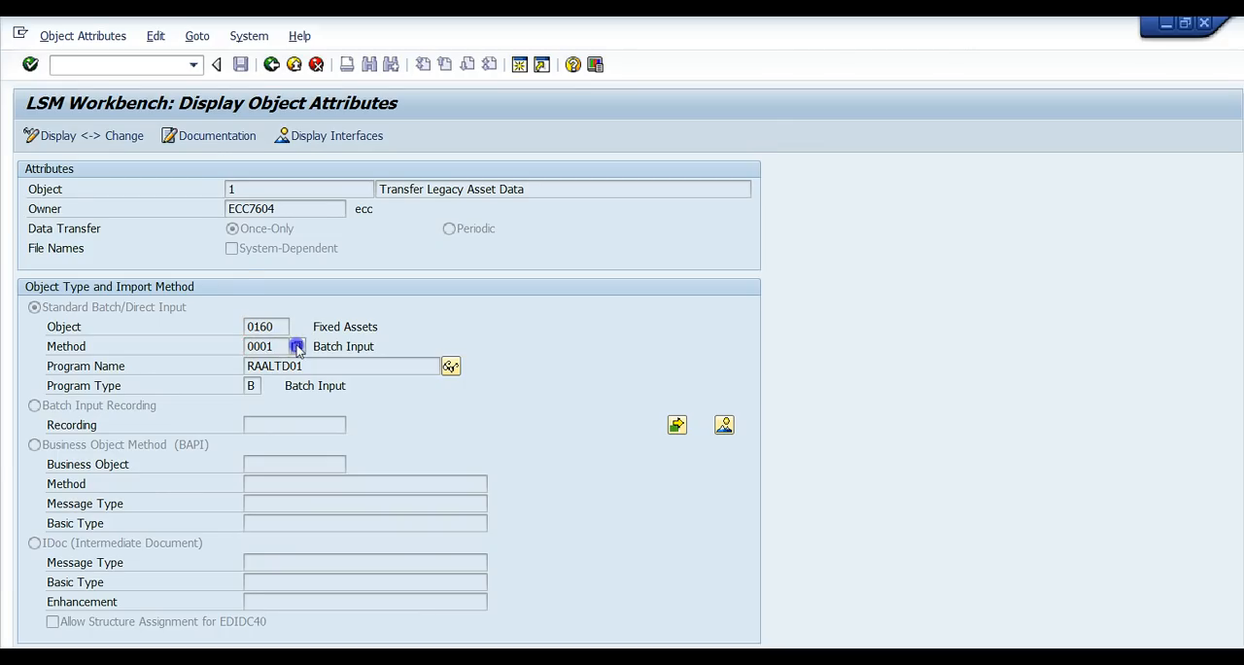
{"action": "left_click", "coordinate": [296, 347]}
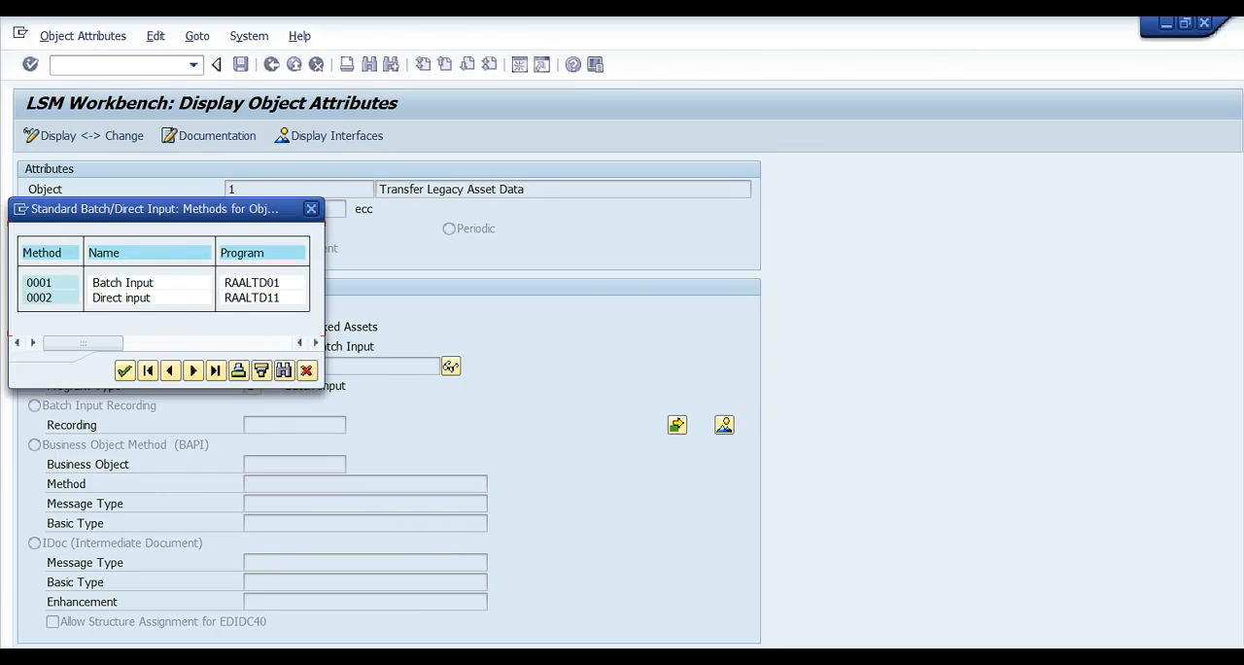
{"action": "left_click", "coordinate": [306, 371]}
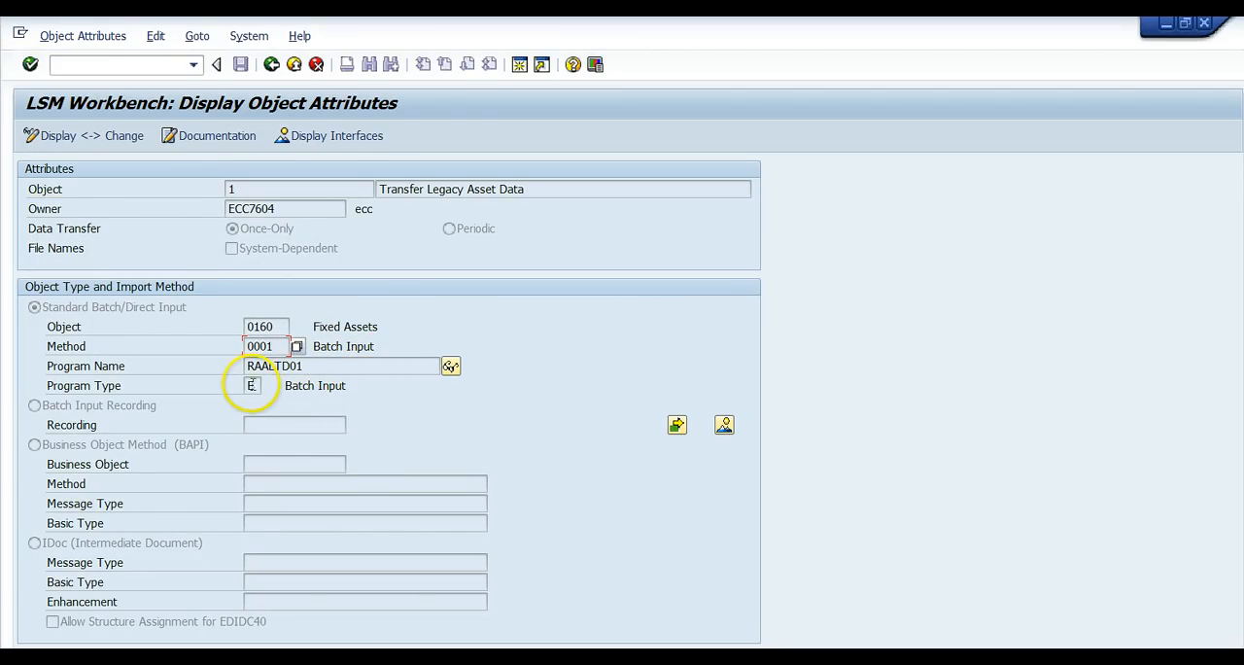
{"action": "left_click", "coordinate": [272, 65]}
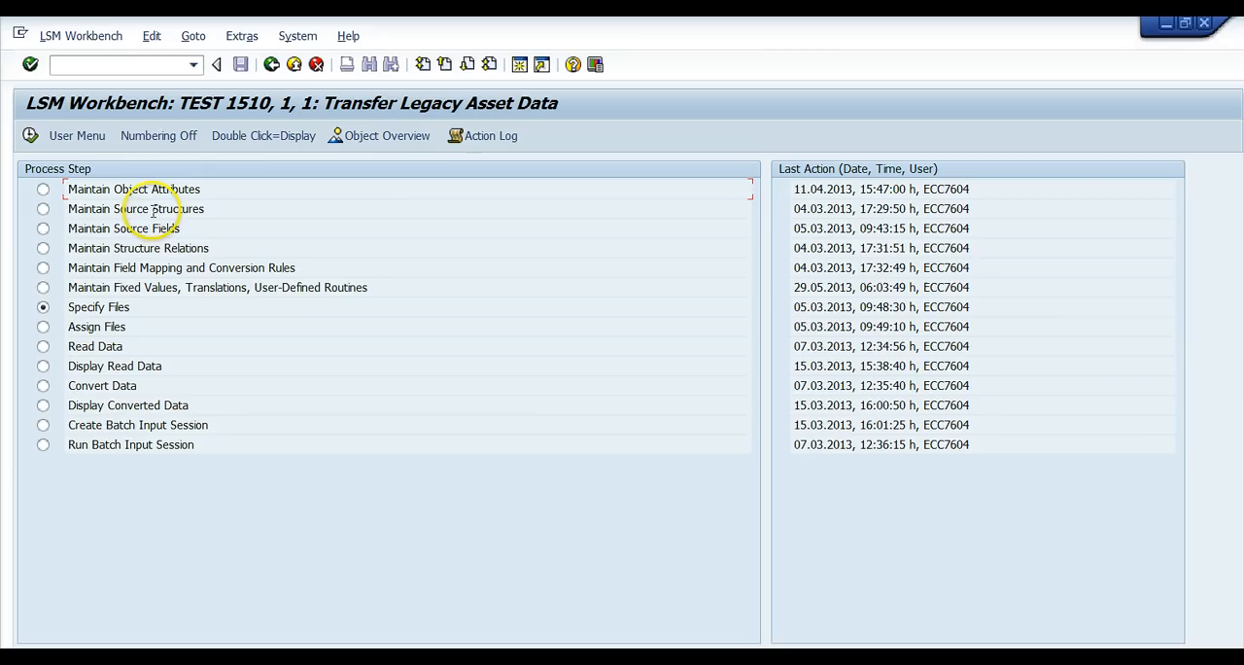
Display the source structures of the Transfer Legacy Asset Data object, then return to the process step overview.
{"action": "double_click", "coordinate": [141, 207]}
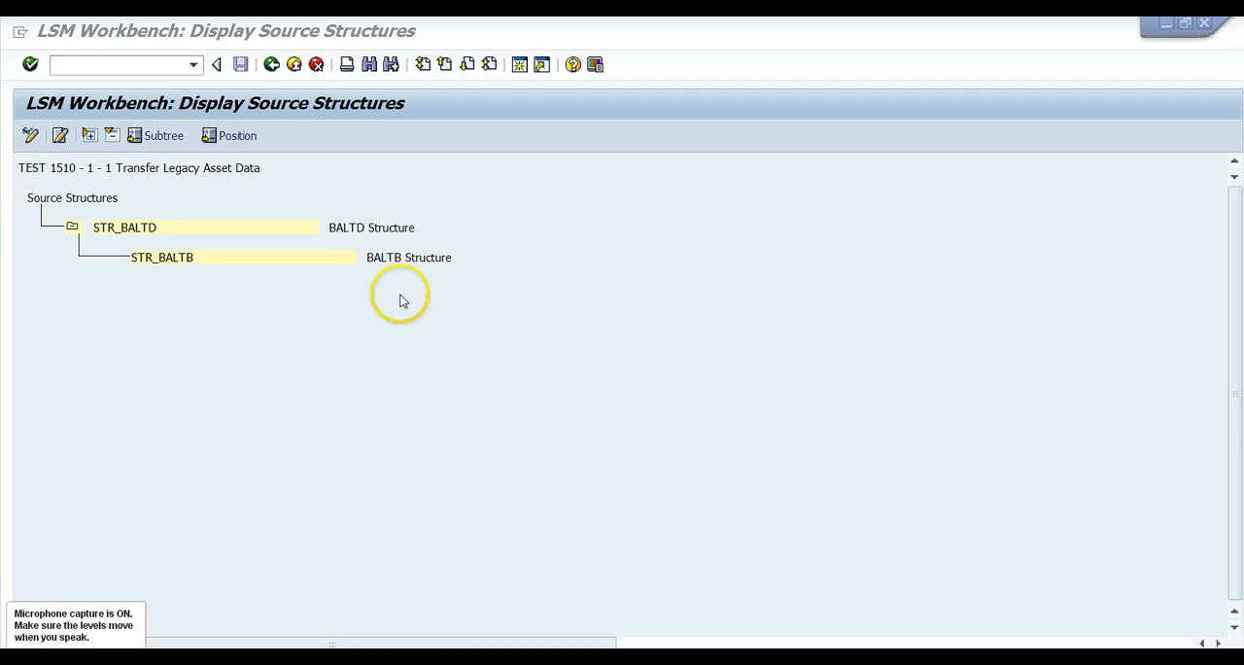
{"action": "left_click", "coordinate": [272, 65]}
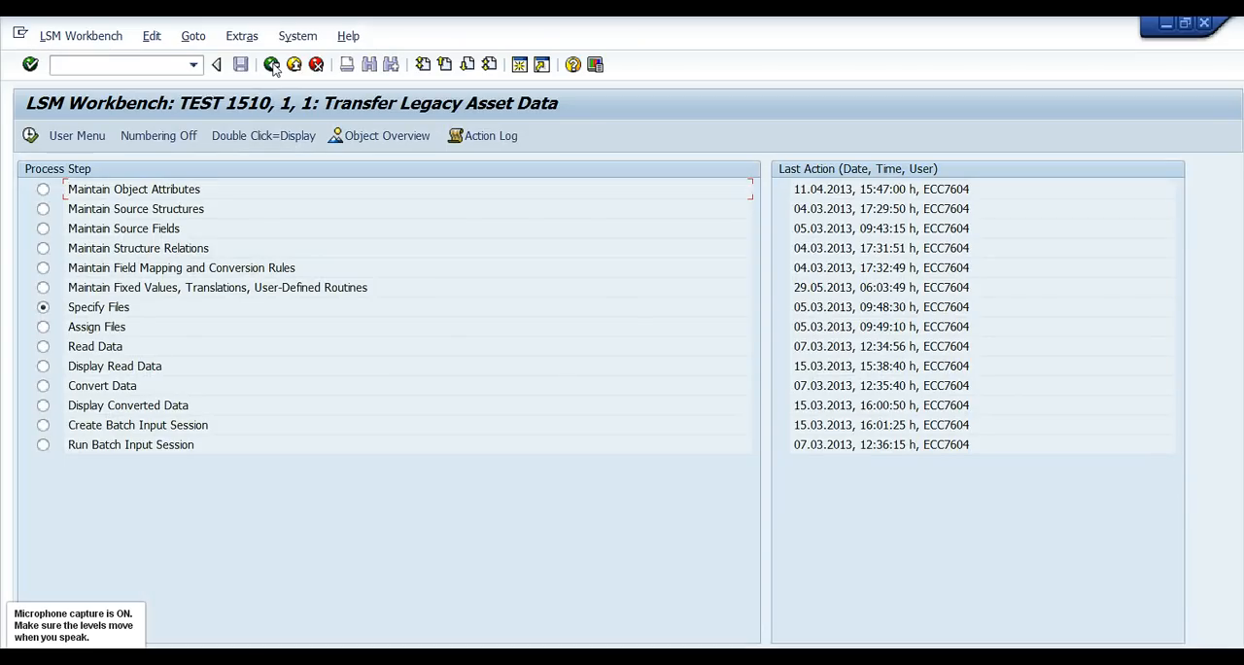
Display the overview of the Transfer Legacy Asset Data object in table form.
{"action": "left_click", "coordinate": [367, 141]}
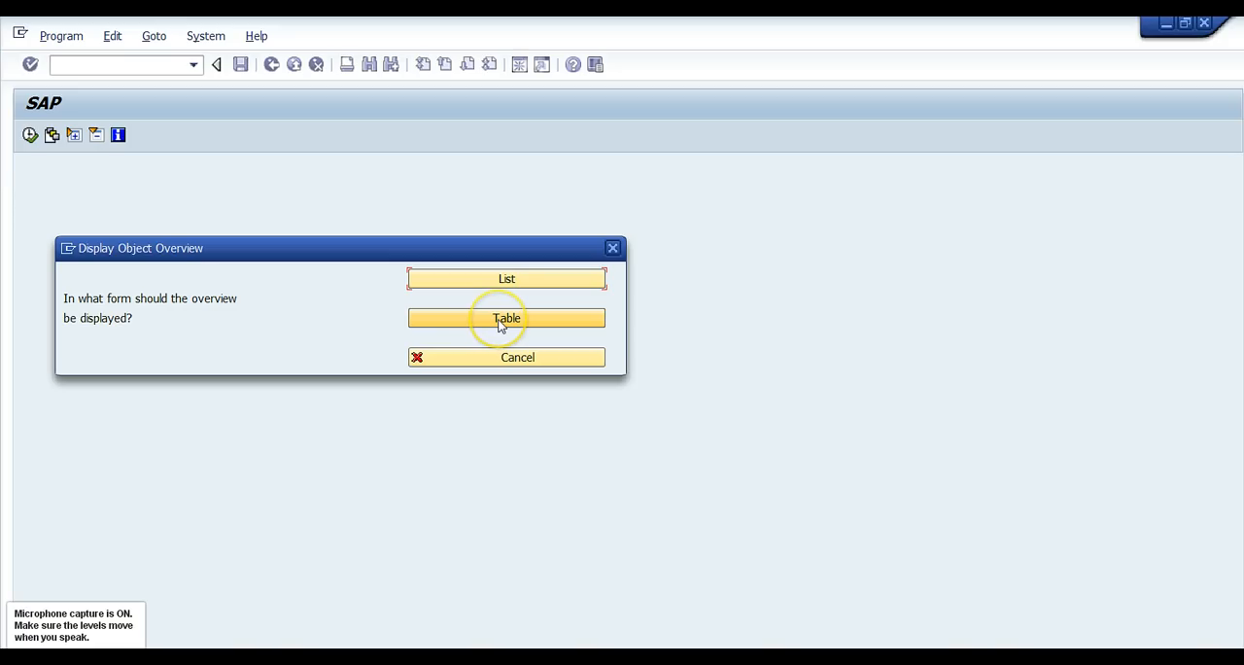
{"action": "left_click", "coordinate": [500, 321]}
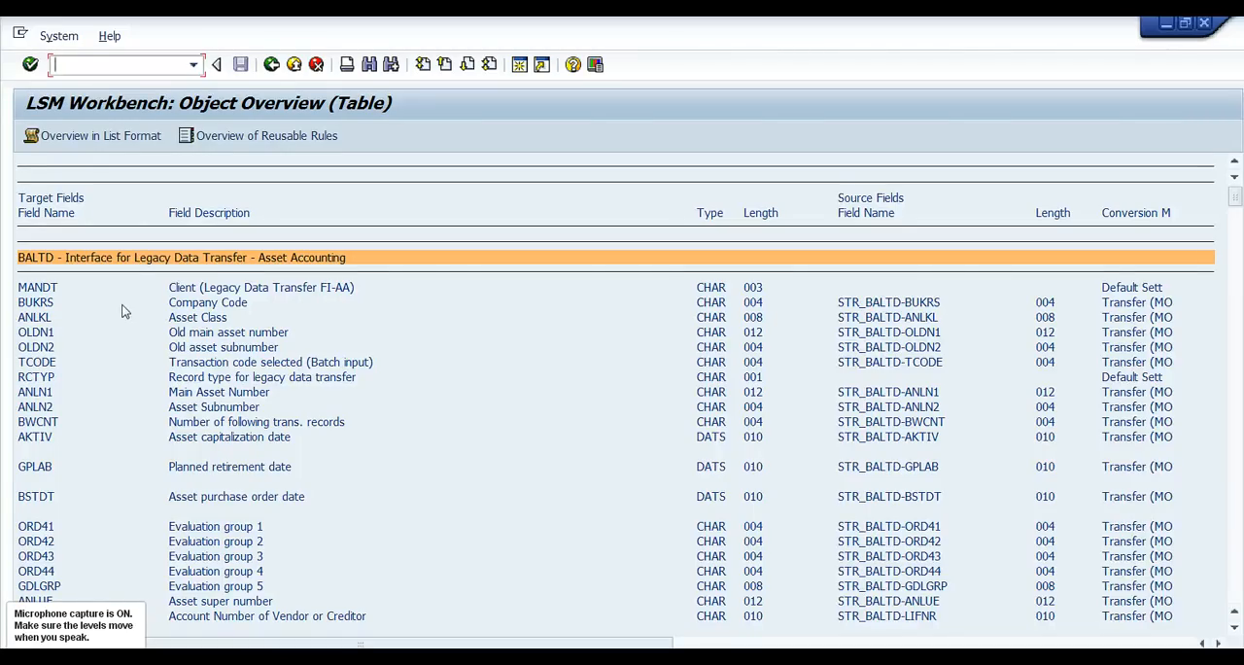
Examine the target and source field mappings from the BALTD asset structure through to the BALTB transaction structure.
{"action": "left_click", "coordinate": [35, 285]}
{"action": "left_click", "coordinate": [51, 265]}
{"action": "left_click", "coordinate": [353, 454]}
{"action": "scroll", "coordinate": [353, 463], "scroll_direction": "down", "scroll_amount": 3}
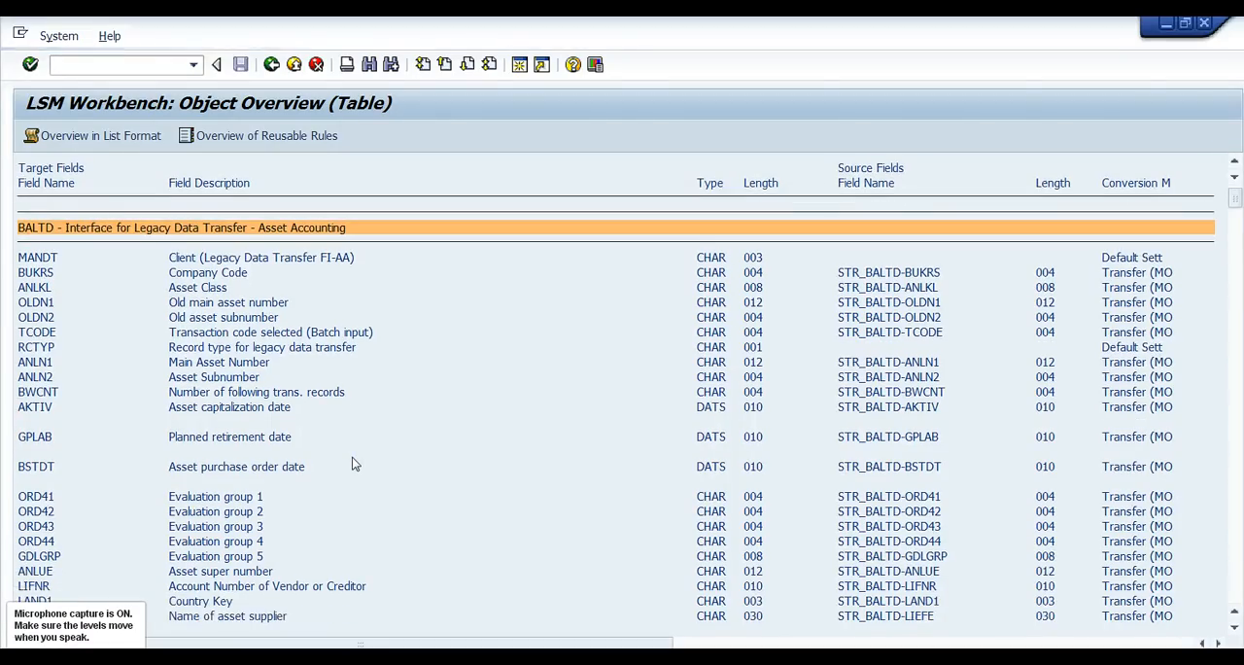
{"action": "left_click", "coordinate": [1237, 571]}
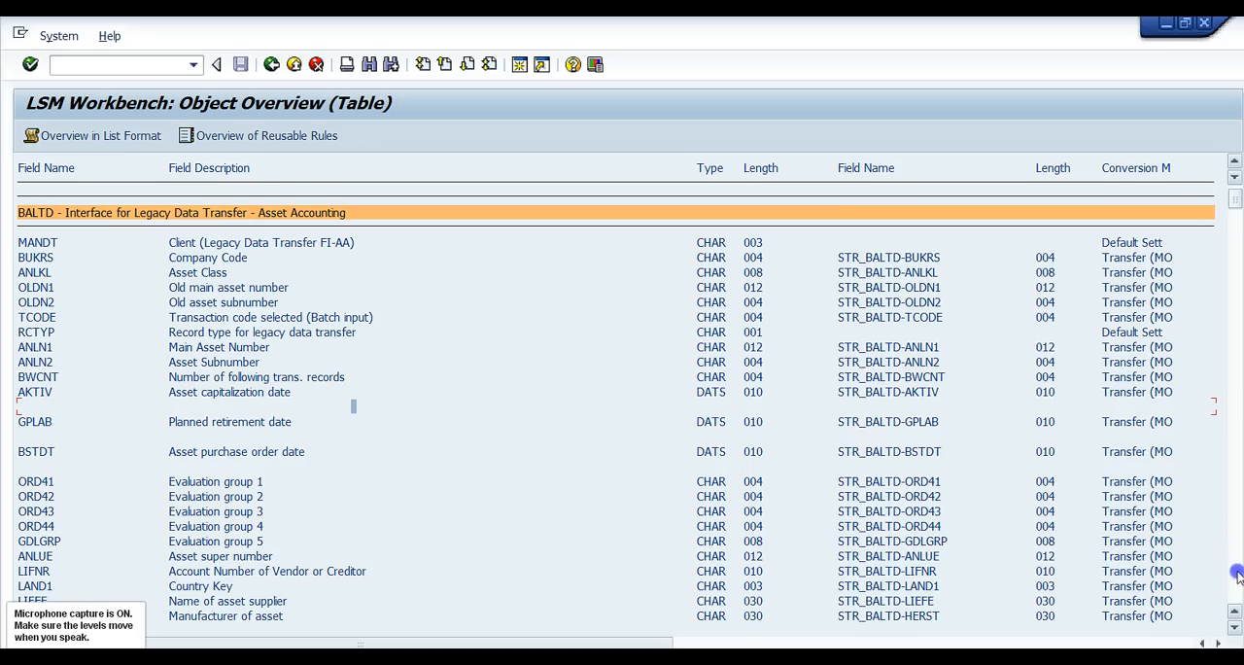
{"action": "left_click", "coordinate": [1236, 575]}
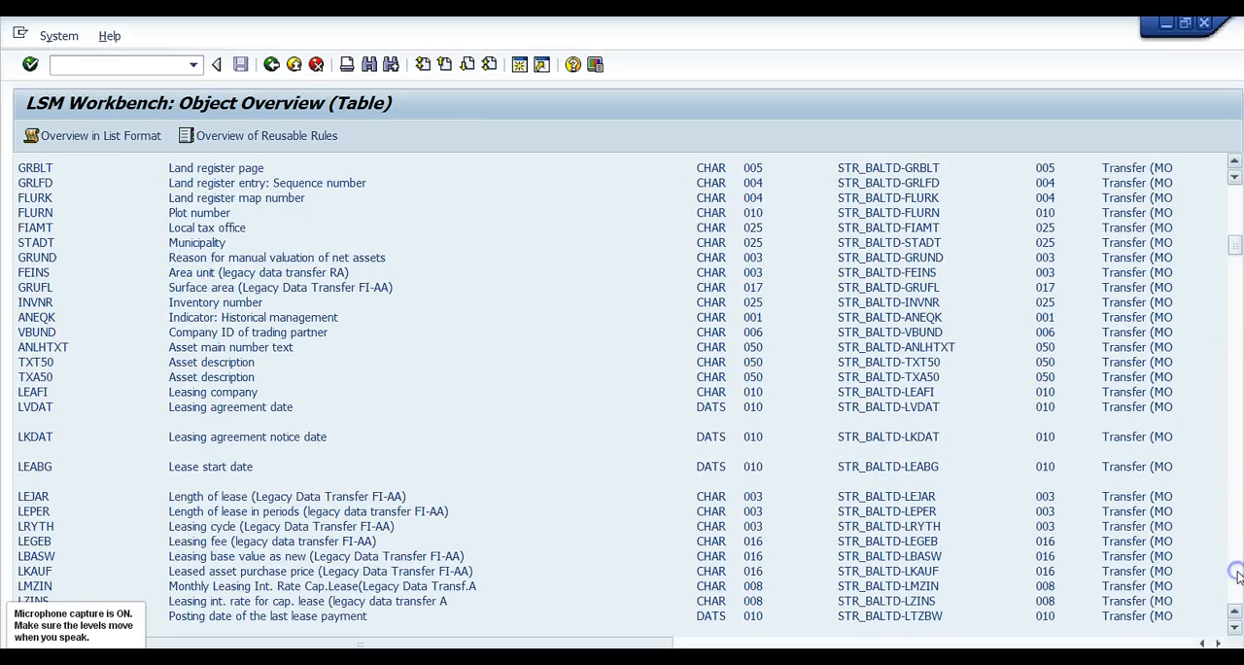
{"action": "left_click", "coordinate": [1236, 576]}
{"action": "left_click", "coordinate": [1236, 576]}
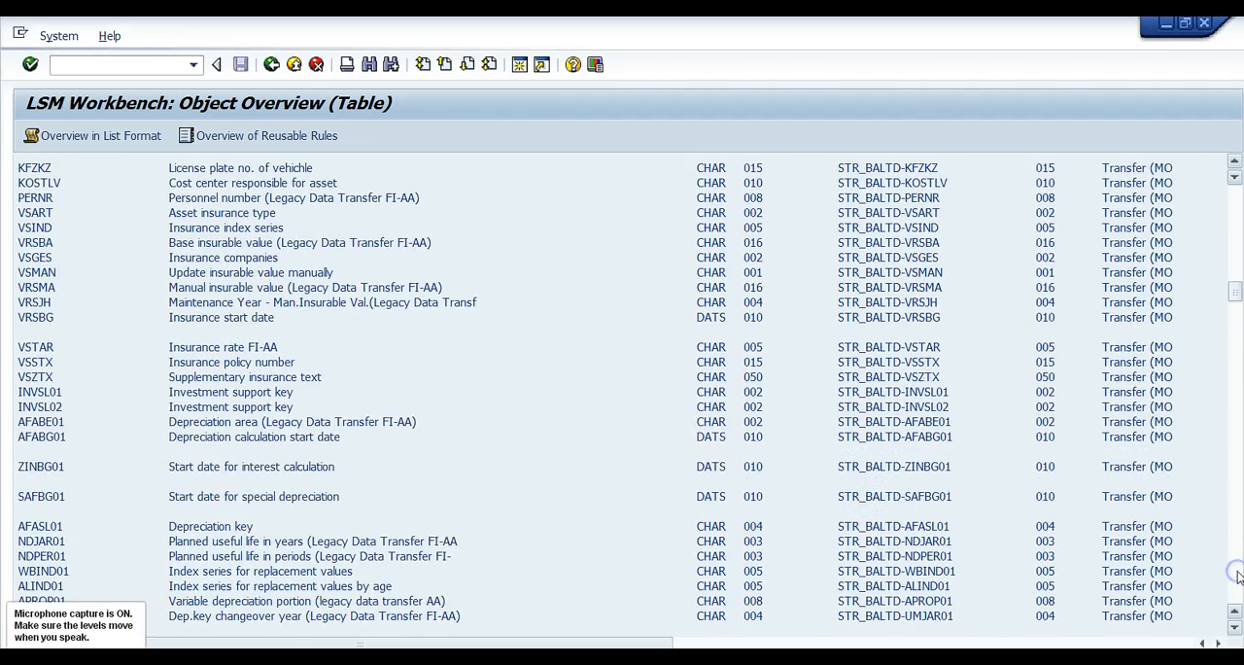
{"action": "left_click", "coordinate": [1237, 575]}
{"action": "left_click", "coordinate": [1237, 575]}
{"action": "left_click", "coordinate": [1237, 575]}
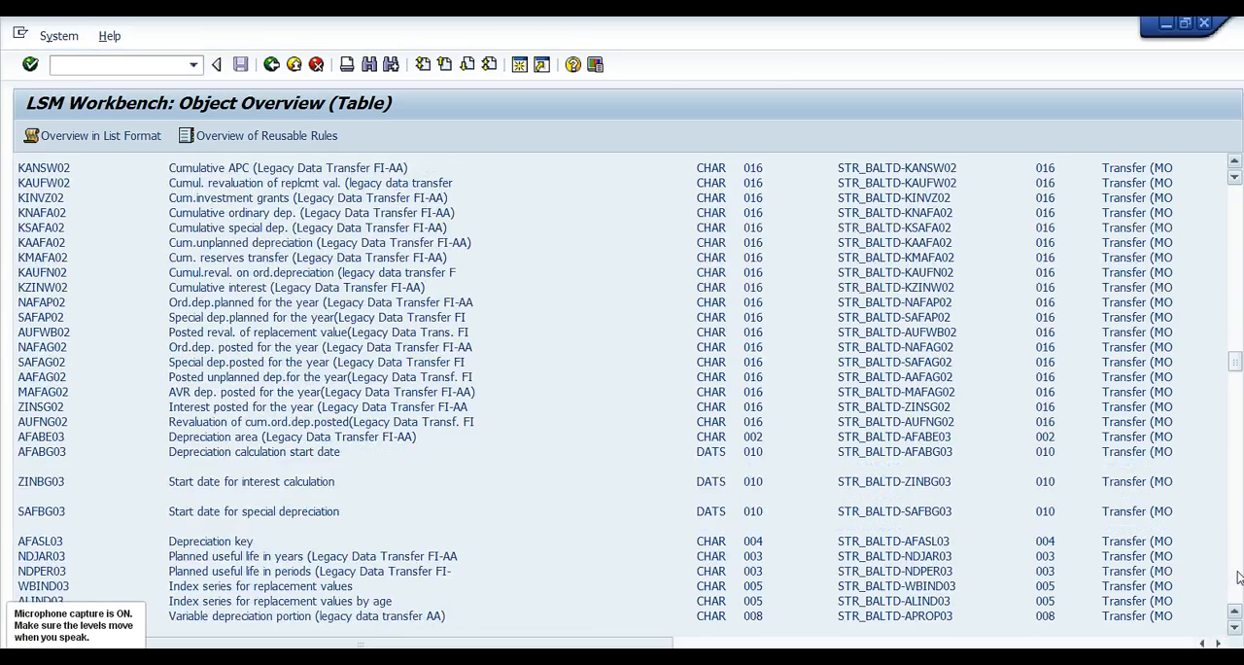
{"action": "left_click", "coordinate": [1237, 576]}
{"action": "left_click", "coordinate": [1237, 576]}
{"action": "left_click", "coordinate": [1237, 576]}
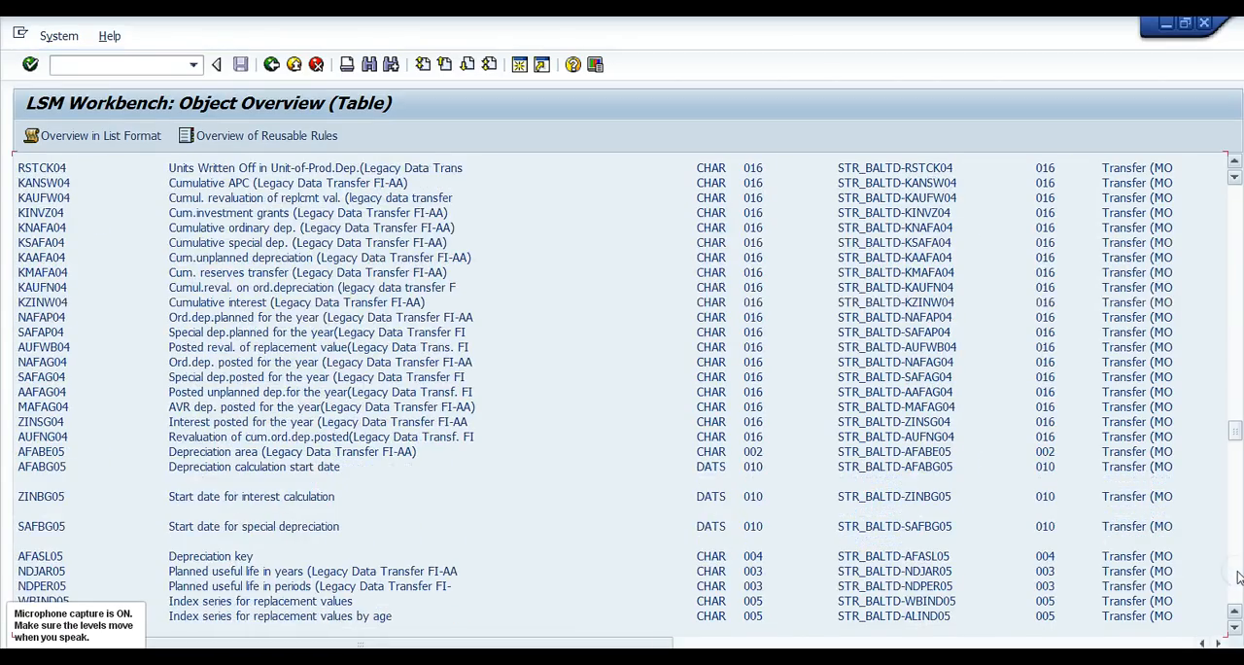
{"action": "left_click", "coordinate": [1238, 577]}
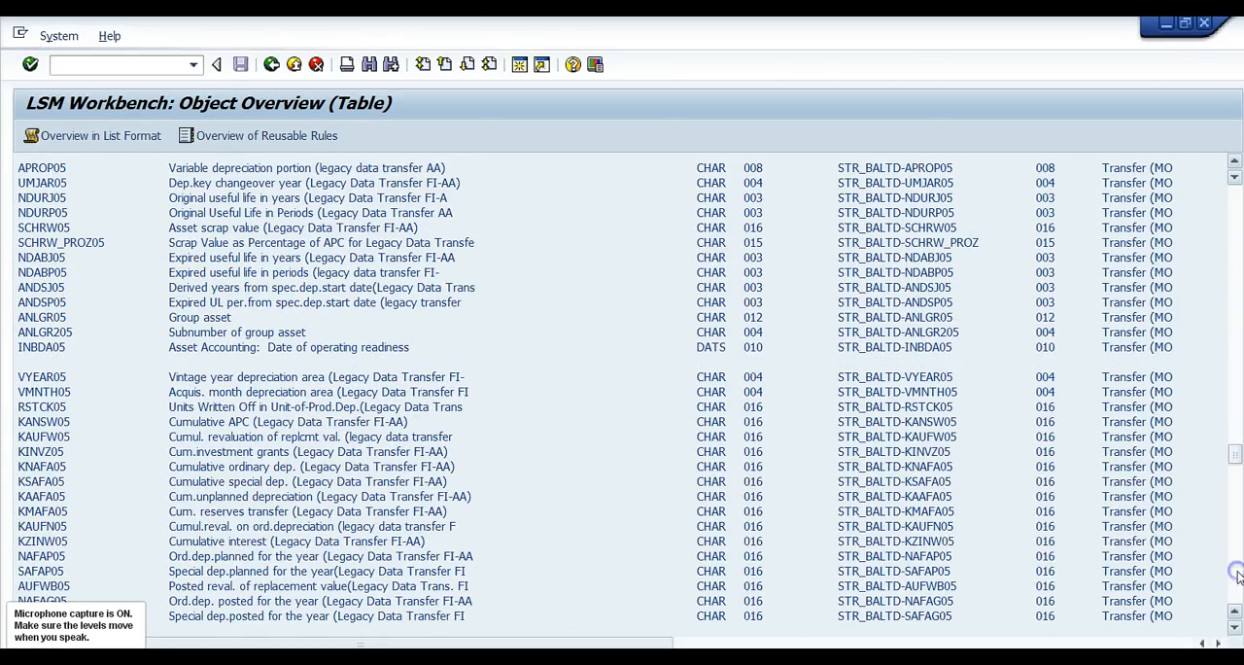
{"action": "left_click", "coordinate": [1237, 577]}
{"action": "left_click", "coordinate": [1238, 576]}
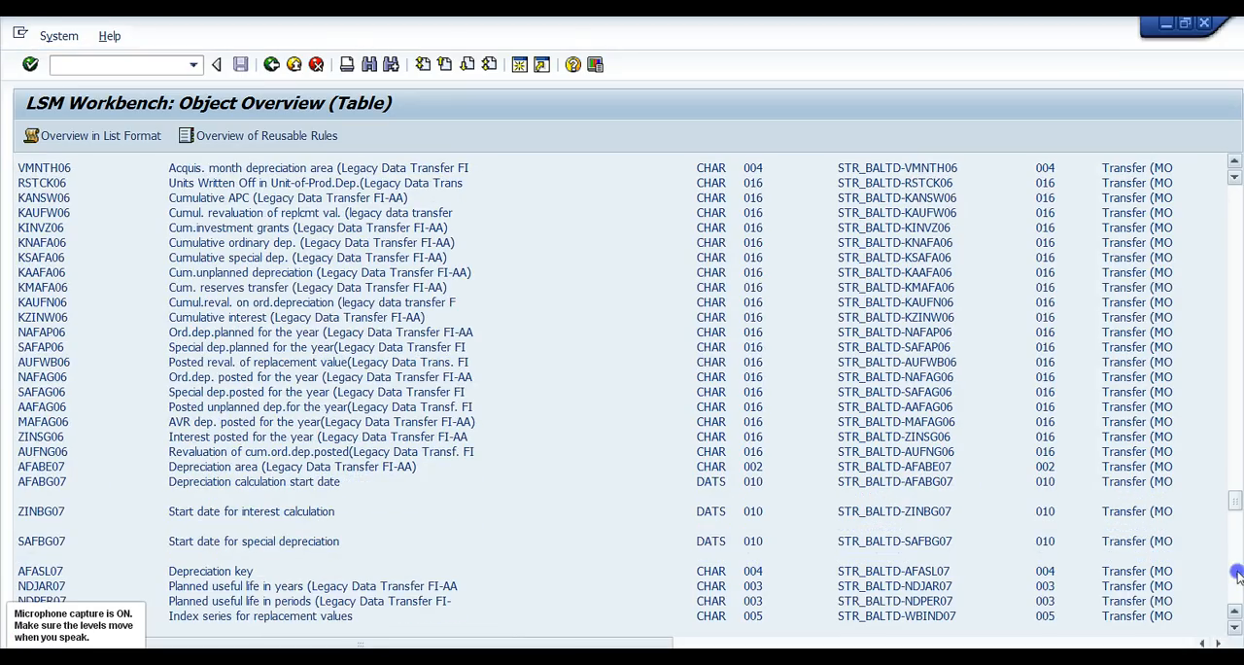
{"action": "left_click", "coordinate": [1237, 576]}
{"action": "left_click", "coordinate": [1238, 576]}
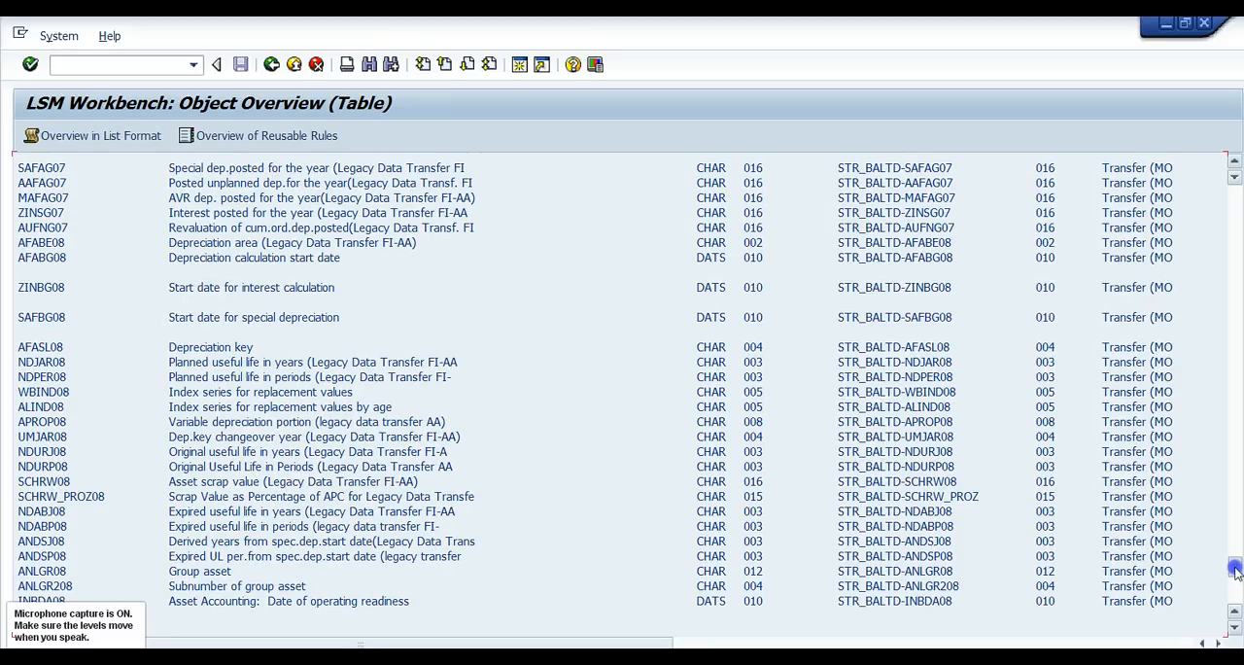
{"action": "left_click", "coordinate": [1234, 573]}
{"action": "left_click", "coordinate": [1234, 576]}
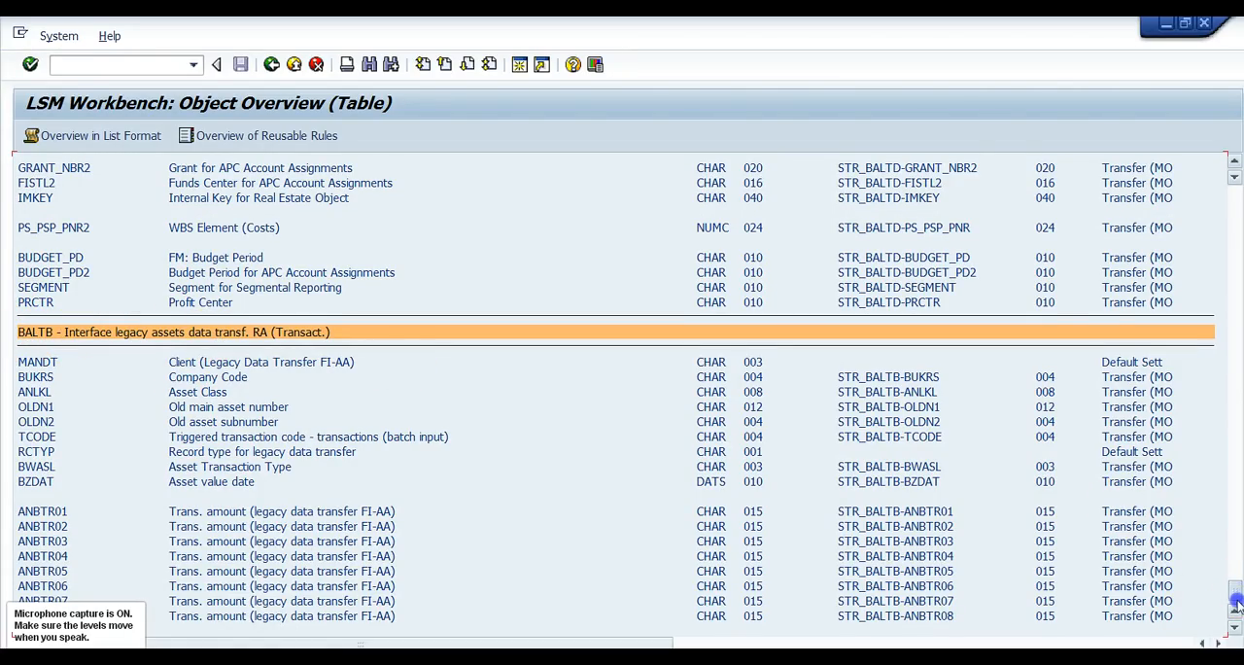
Finish viewing the BALTB transaction field mappings, then switch to the SAP Easy Access session and open the ABAP Dictionary (SE11).
{"action": "scroll", "coordinate": [520, 432], "scroll_direction": "down", "scroll_amount": 1}
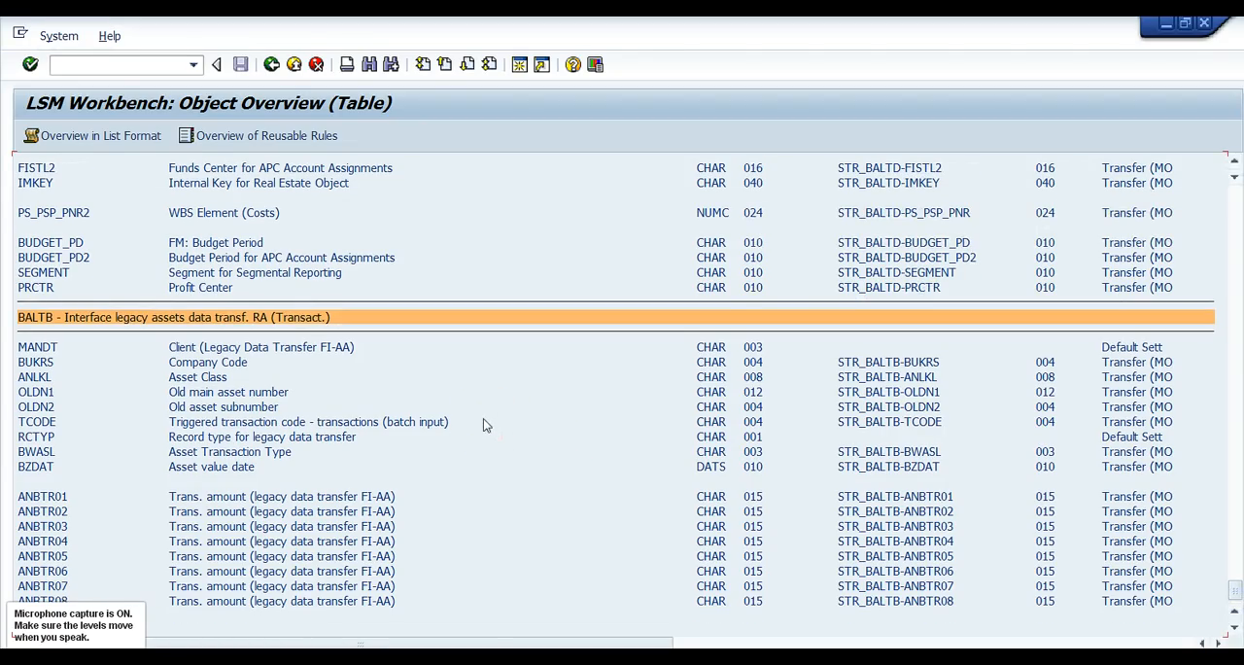
{"action": "left_click_drag", "start_coordinate": [1232, 588], "coordinate": [1233, 586]}
{"action": "mouse_move", "coordinate": [466, 659]}
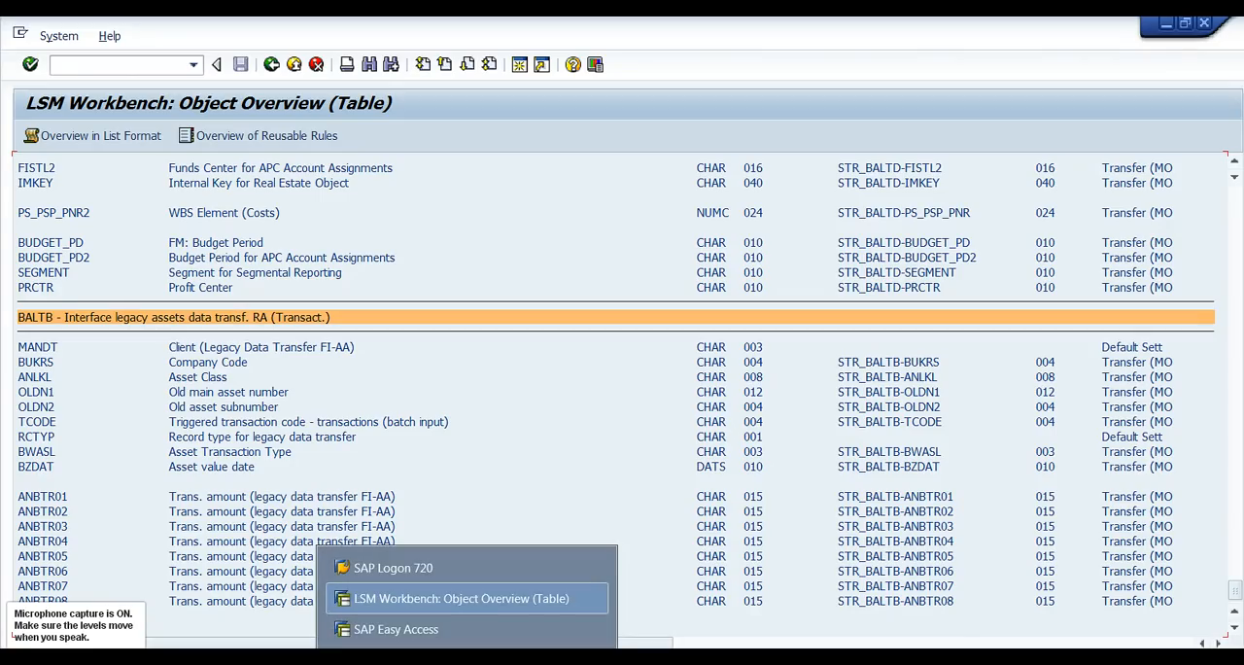
{"action": "left_click", "coordinate": [435, 629]}
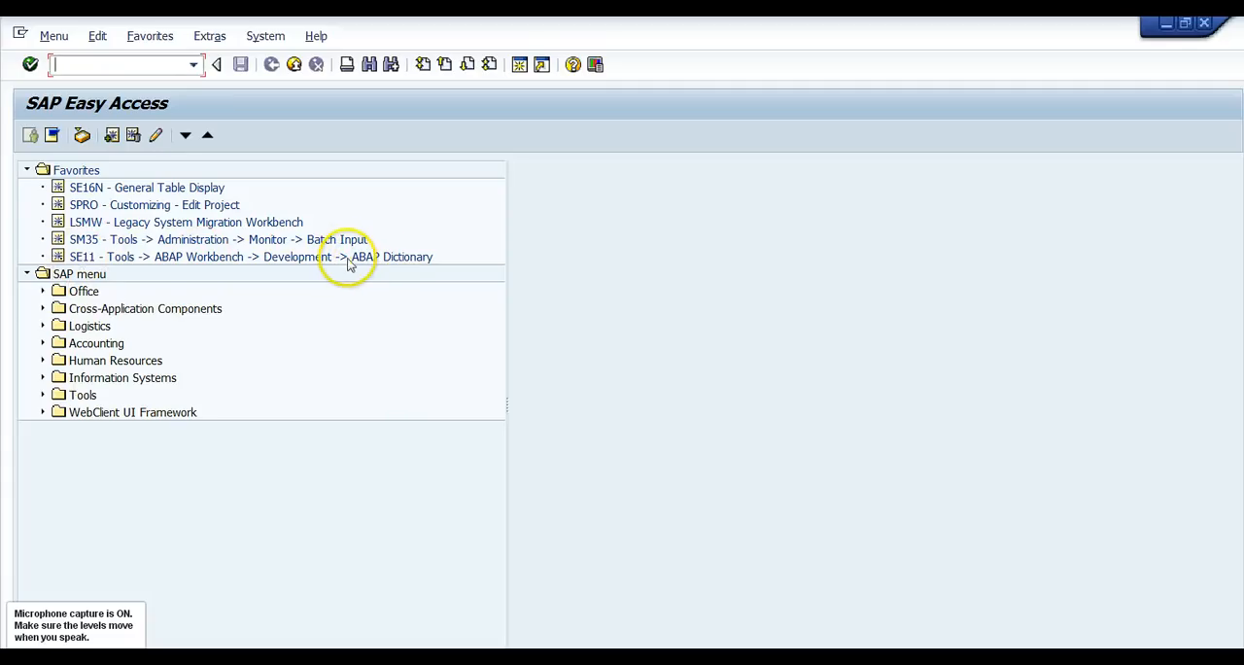
{"action": "double_click", "coordinate": [86, 256]}
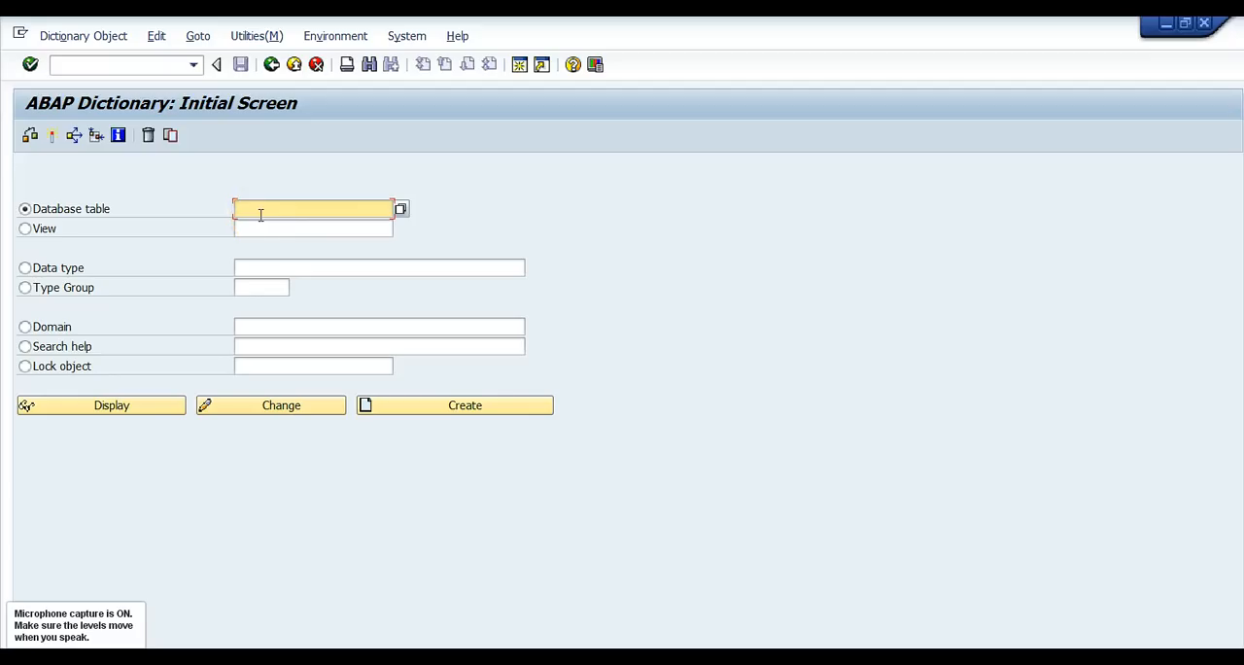
Display the components of the baltd structure in the ABAP Dictionary.
{"action": "type", "text": "bal"}
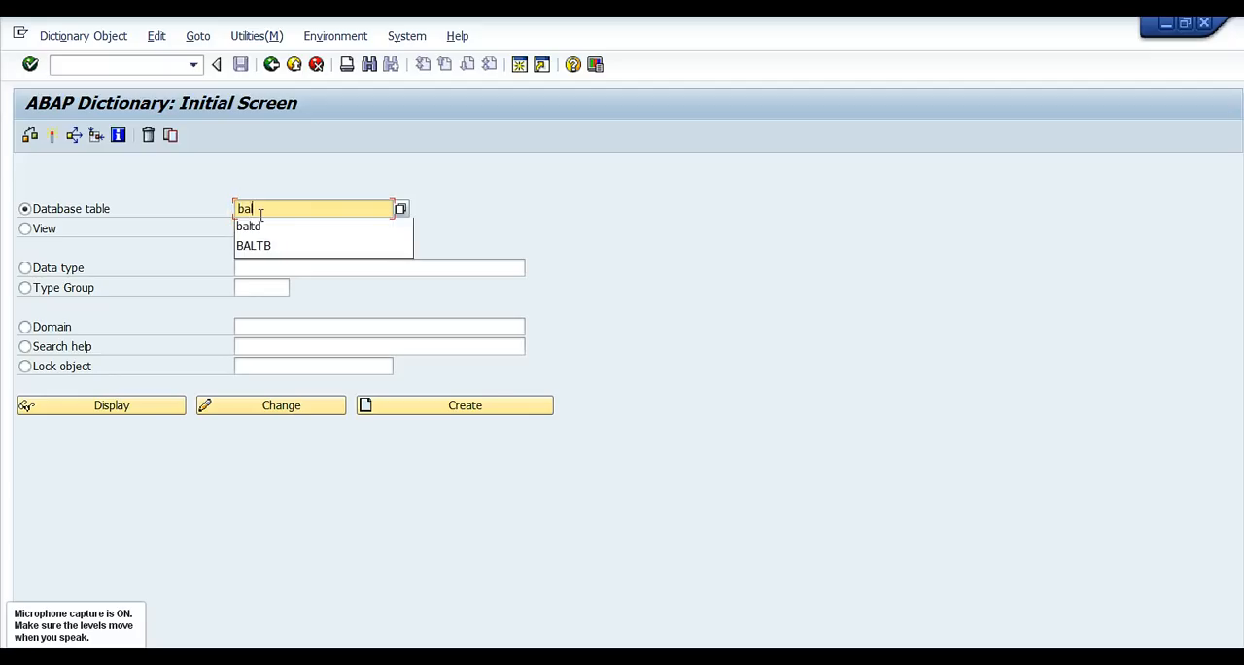
{"action": "type", "text": "te"}
{"action": "key", "text": "BackSpace"}
{"action": "type", "text": "d"}
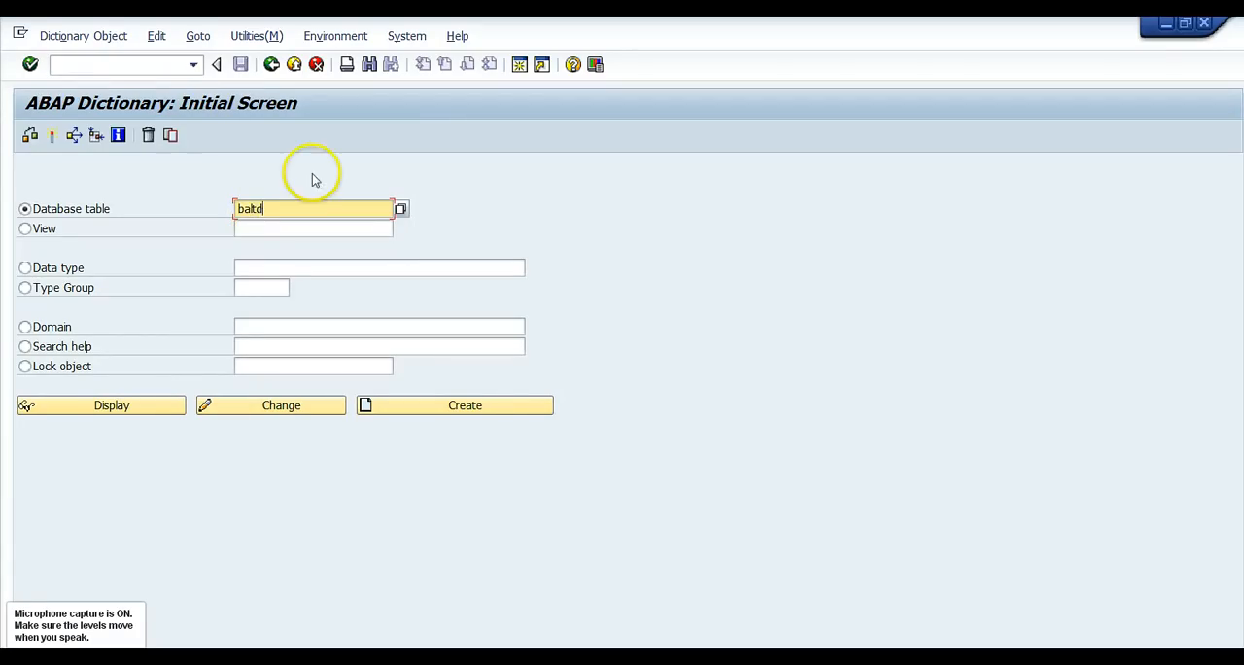
{"action": "left_click", "coordinate": [107, 417]}
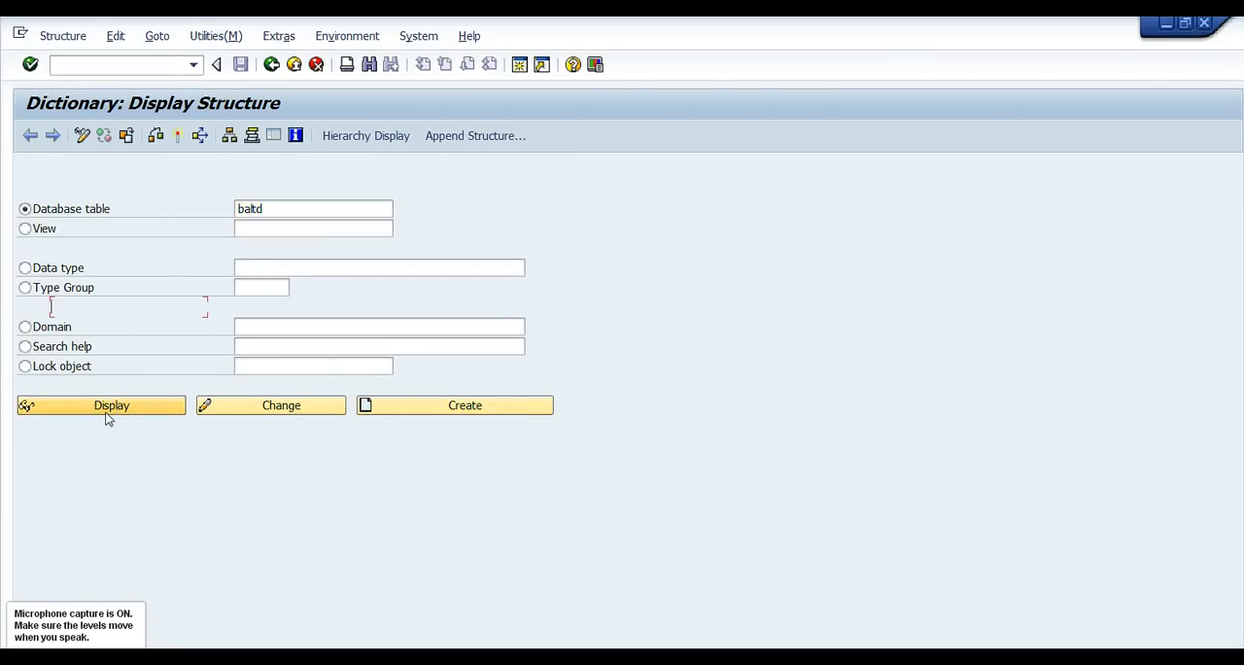
{"action": "left_click", "coordinate": [155, 425]}
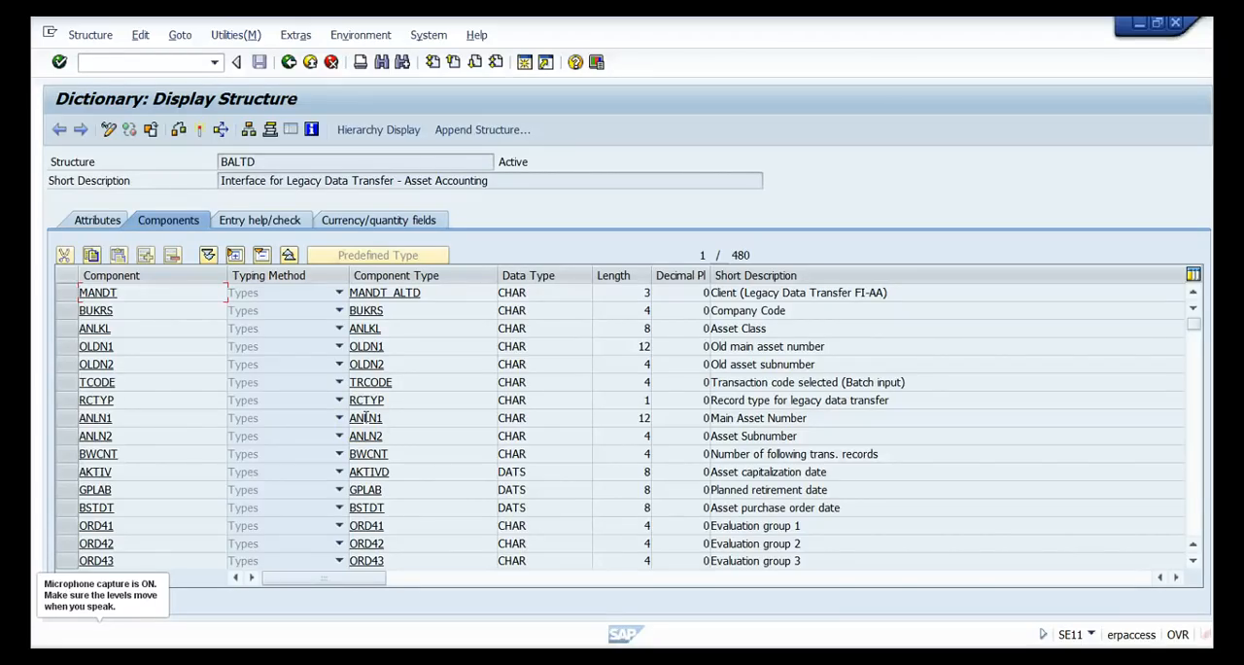
Switch to the SAP Easy Access session, open General Table Display (SE16N) and try to list the entries of table BALTD.
{"action": "key", "text": "alt+Tab"}
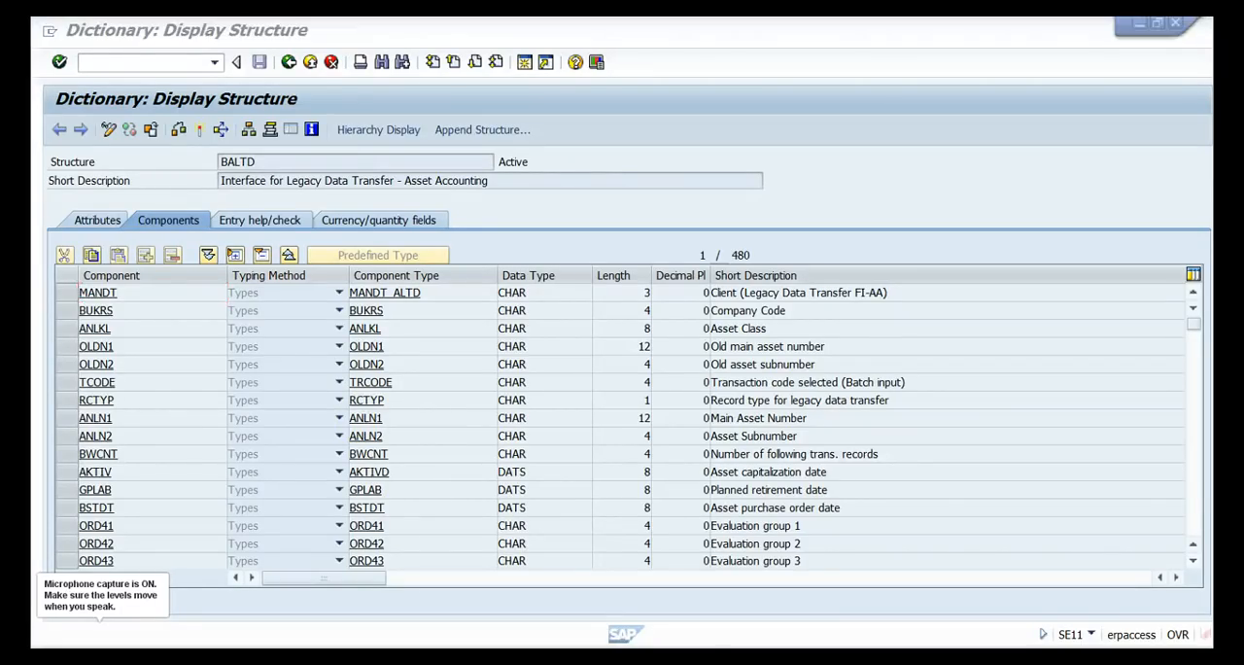
{"action": "left_click", "coordinate": [525, 627]}
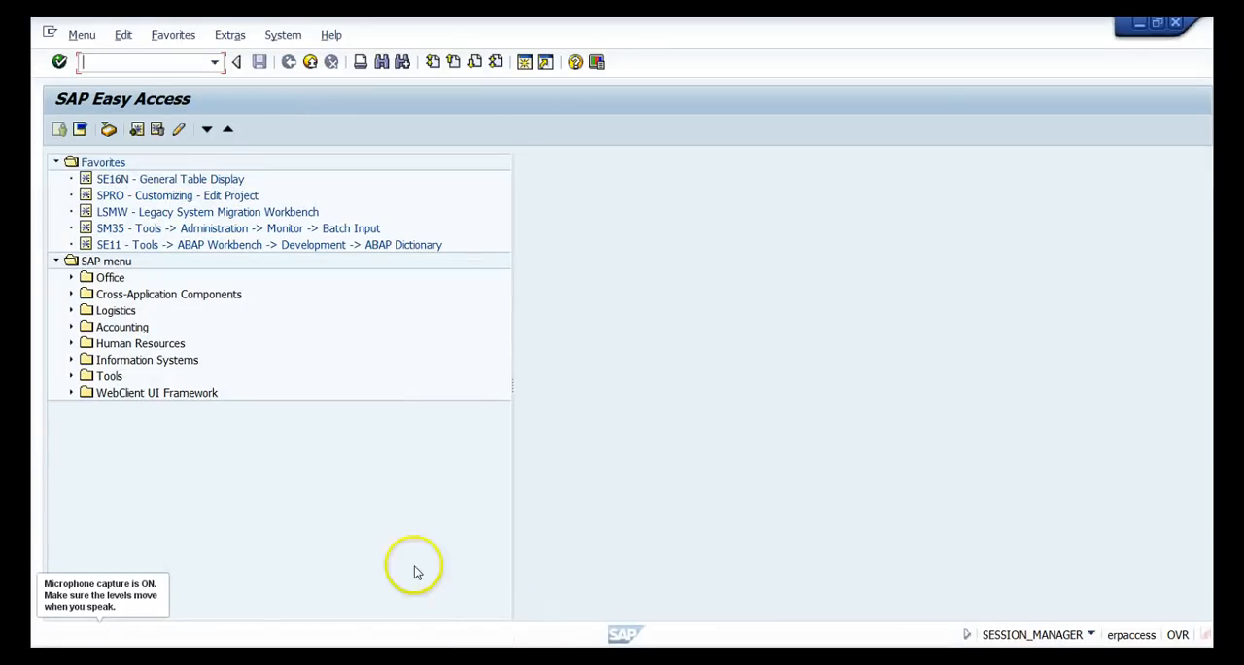
{"action": "double_click", "coordinate": [113, 180]}
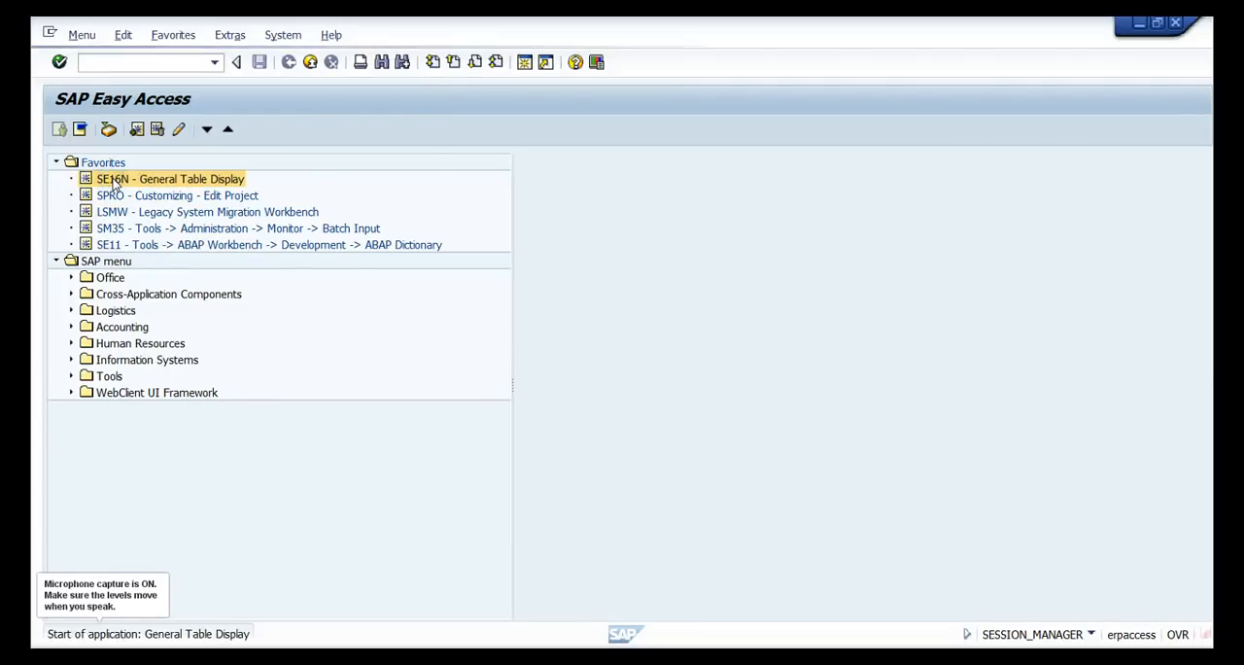
{"action": "left_click", "coordinate": [285, 169]}
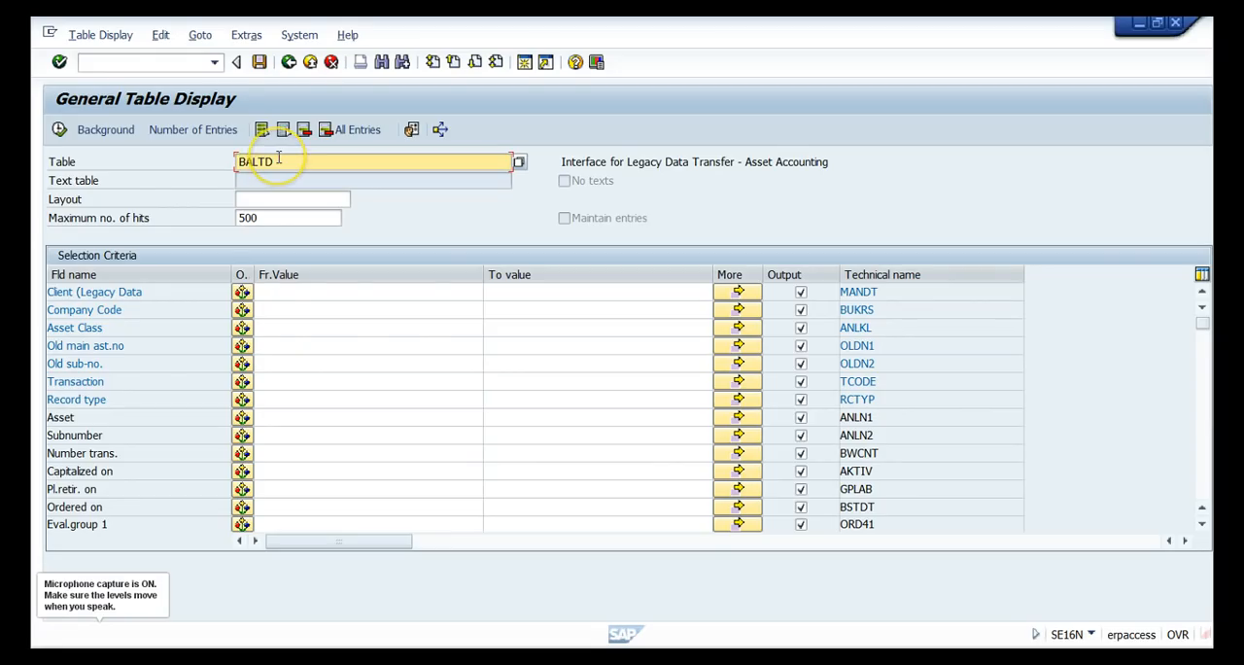
{"action": "left_click", "coordinate": [58, 129]}
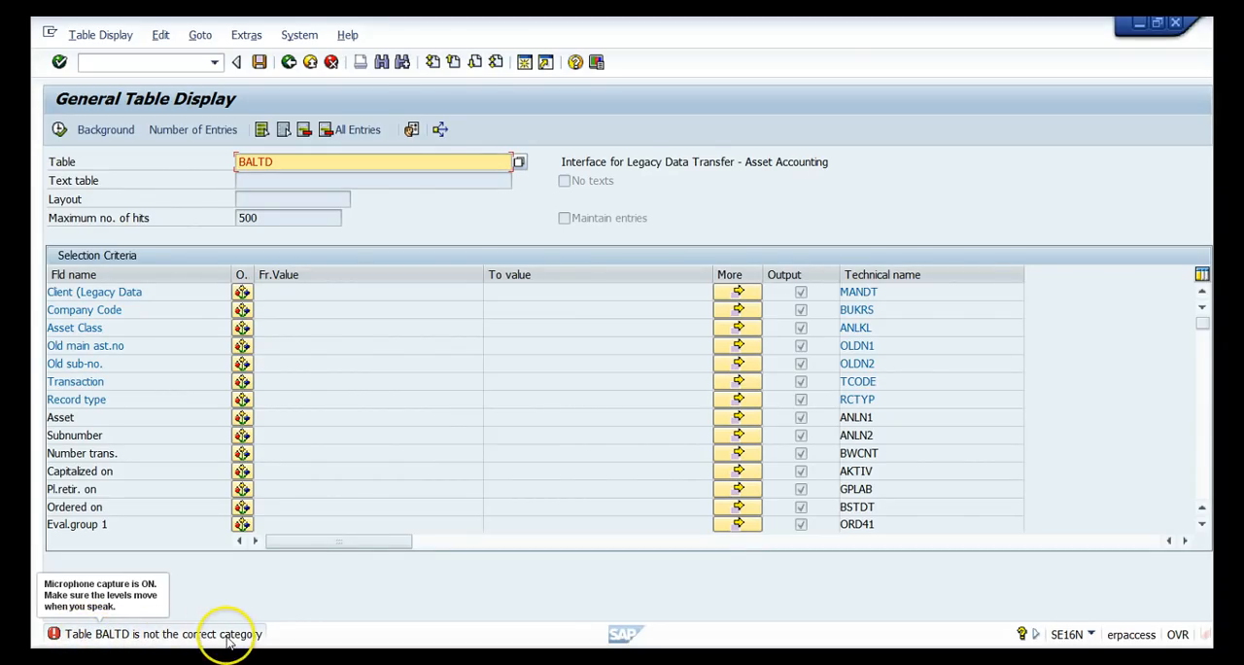
List the entries of table ANLH in General Table Display, then return to its selection screen.
{"action": "left_click", "coordinate": [279, 163]}
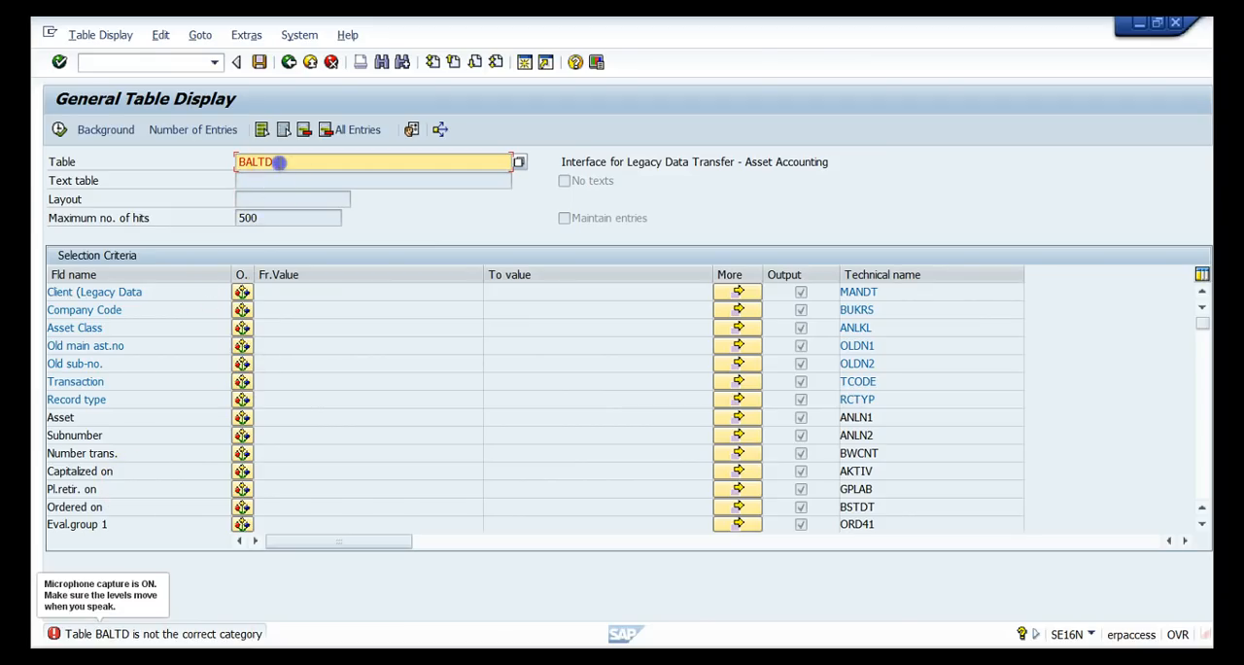
{"action": "left_click_drag", "start_coordinate": [279, 162], "coordinate": [207, 165]}
{"action": "type", "text": "an"}
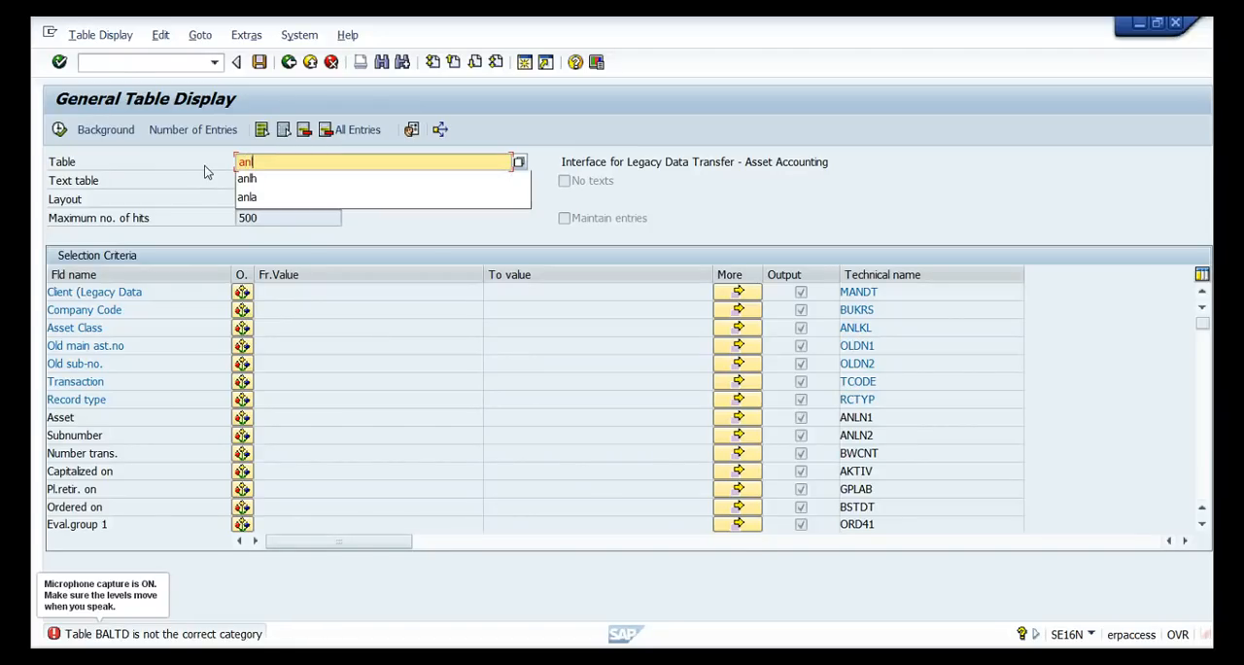
{"action": "type", "text": "h"}
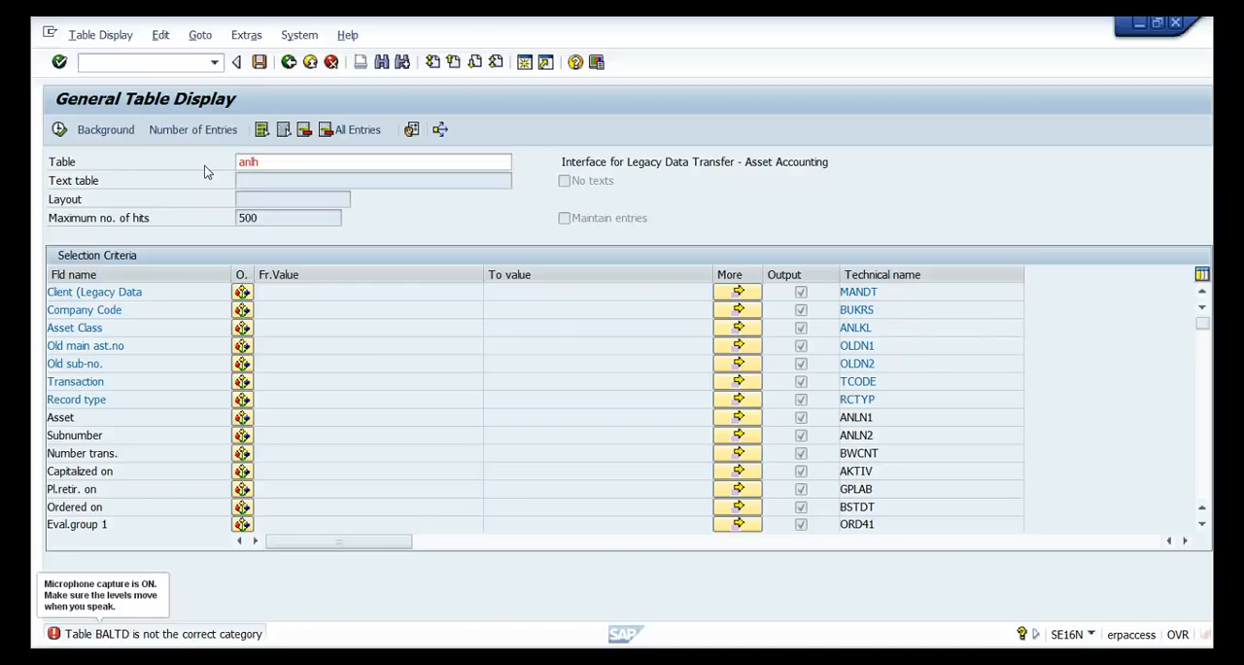
{"action": "left_click", "coordinate": [375, 135]}
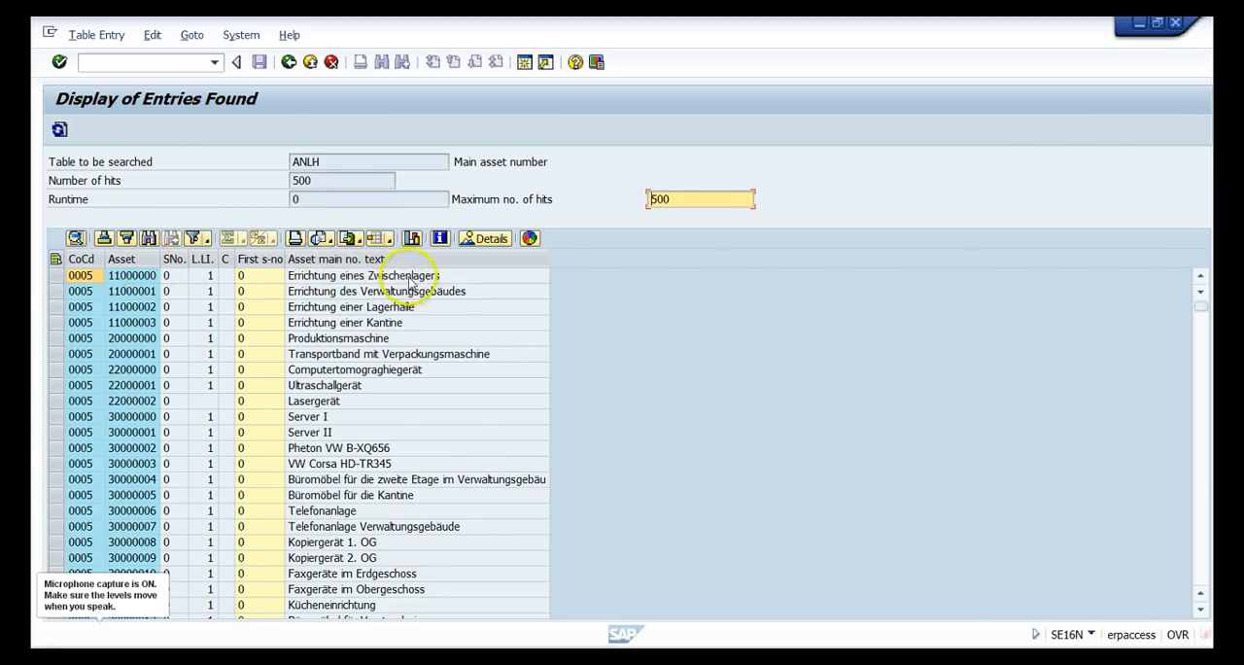
{"action": "left_click", "coordinate": [289, 62]}
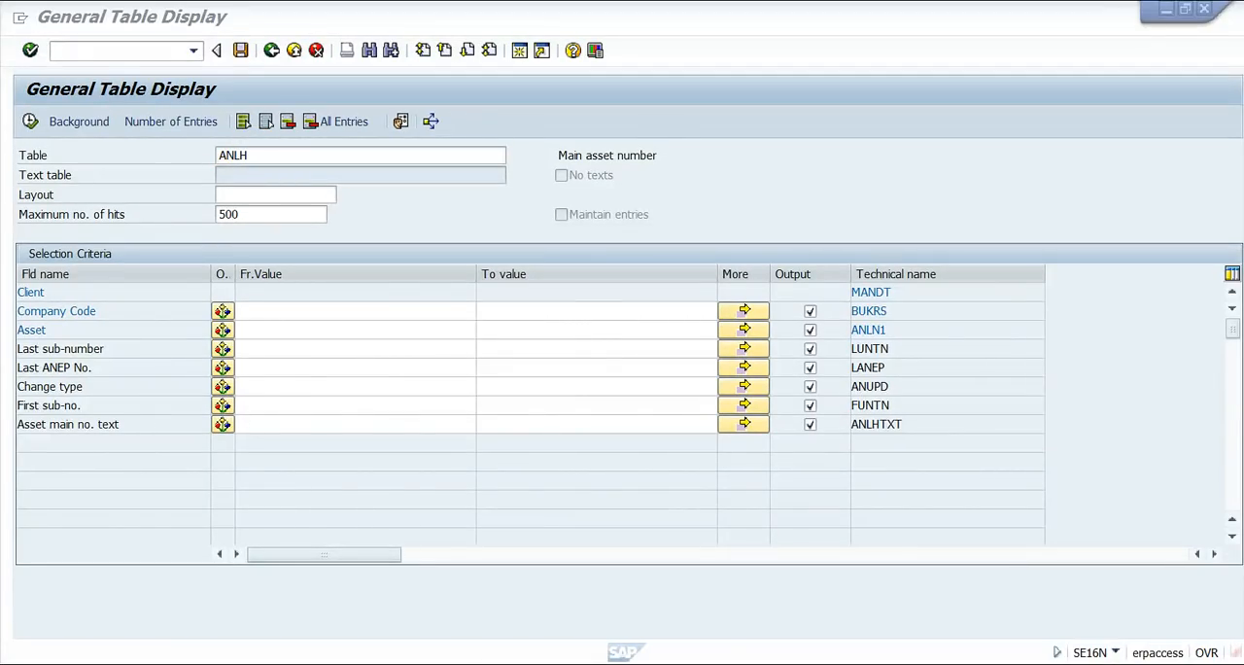
Switch to the LSM Workbench session and display the source fields of the STR_BALTD and STR_BALTB structures.
{"action": "left_click", "coordinate": [498, 616]}
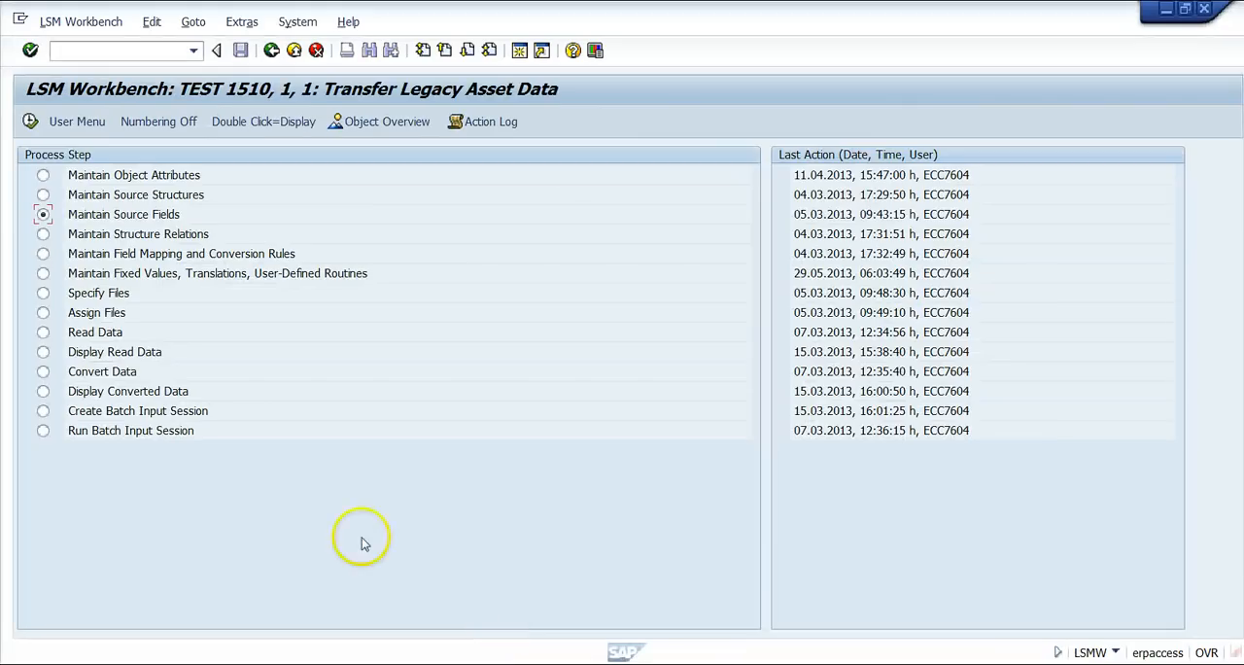
{"action": "double_click", "coordinate": [153, 217]}
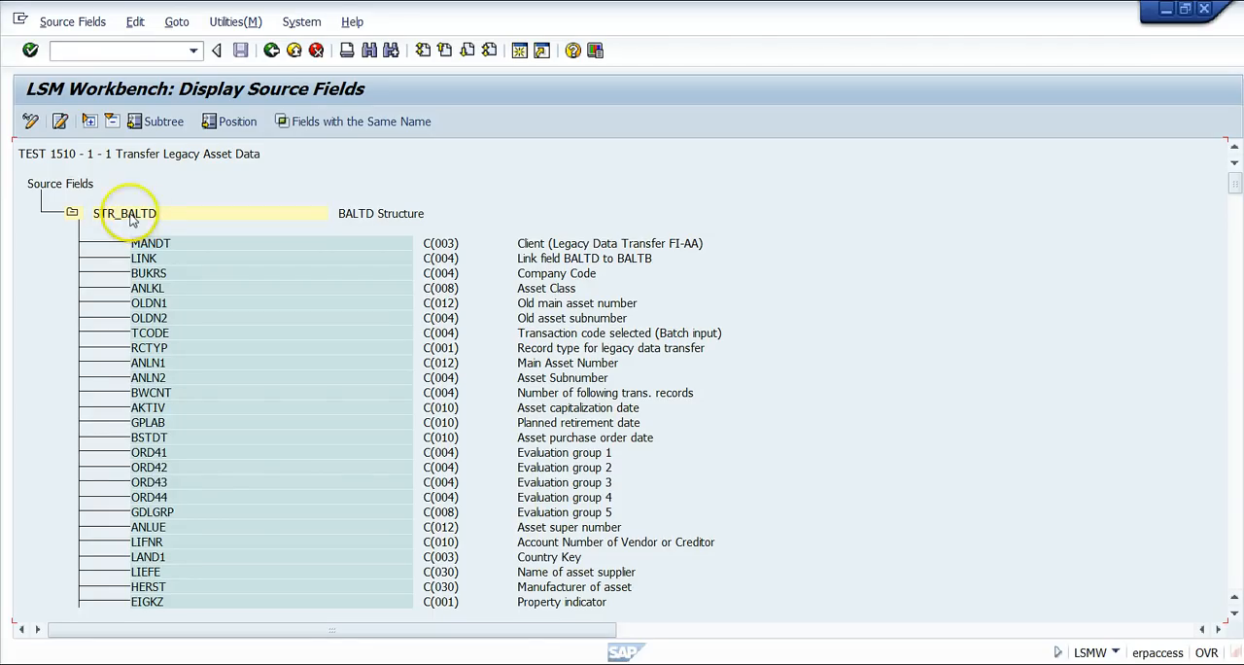
{"action": "left_click", "coordinate": [72, 214]}
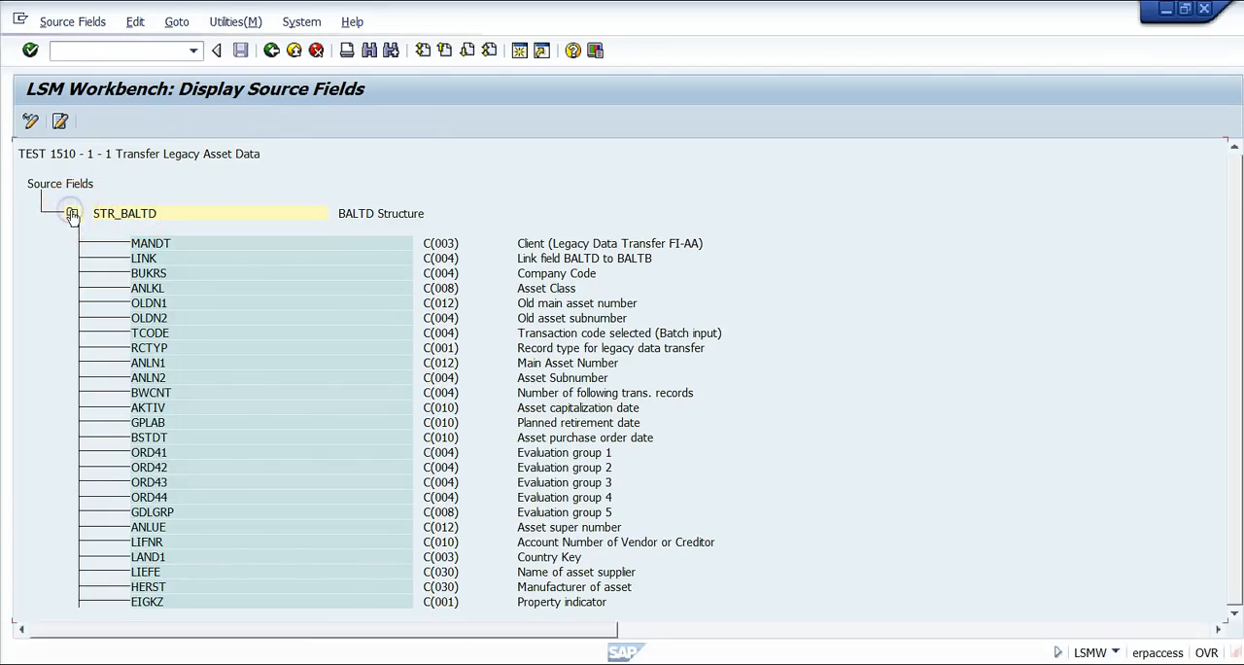
{"action": "left_click", "coordinate": [72, 214]}
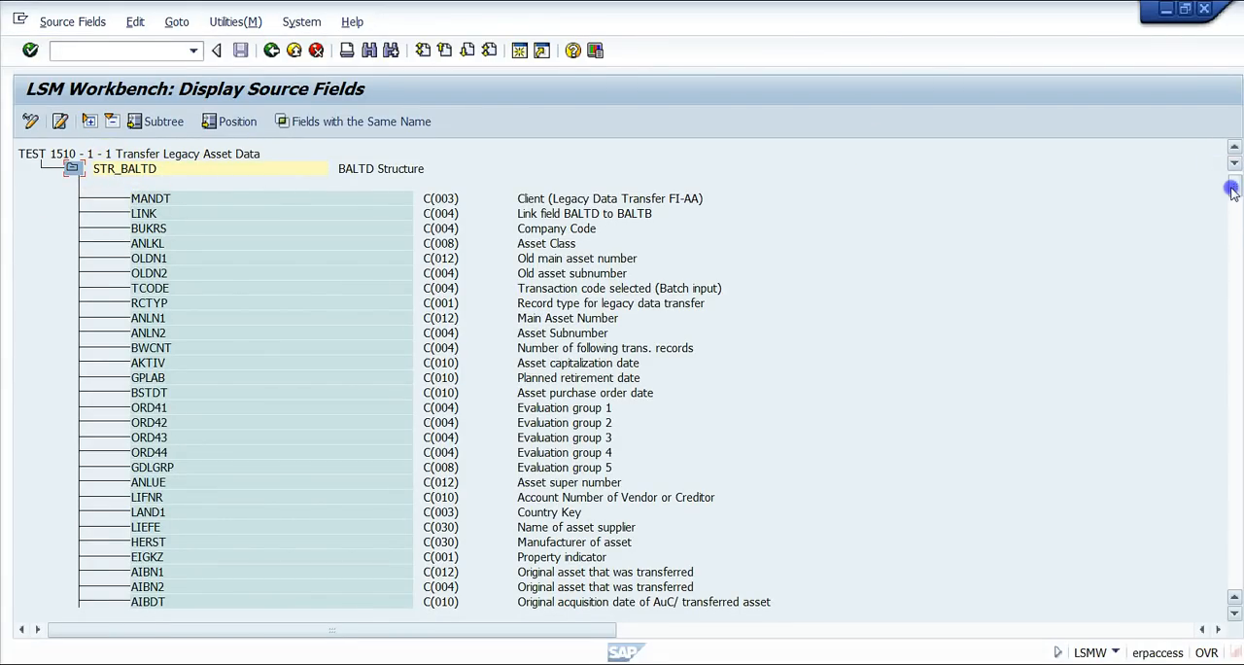
{"action": "left_click_drag", "start_coordinate": [1232, 187], "coordinate": [1233, 588]}
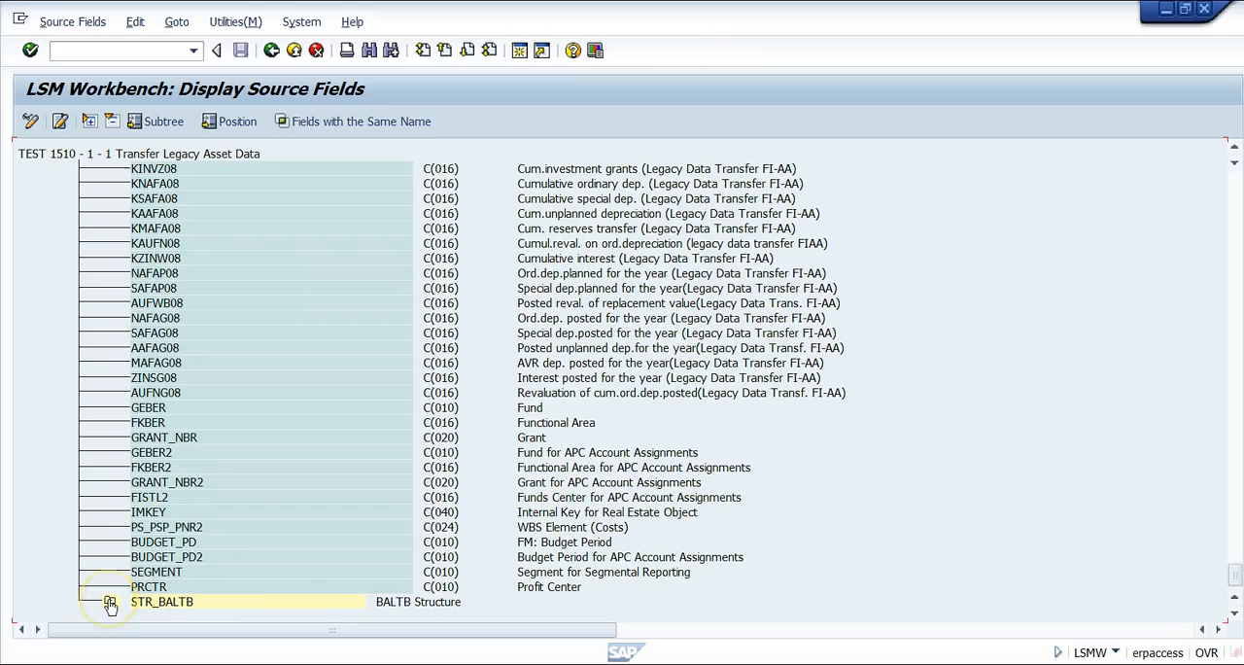
{"action": "left_click", "coordinate": [110, 604]}
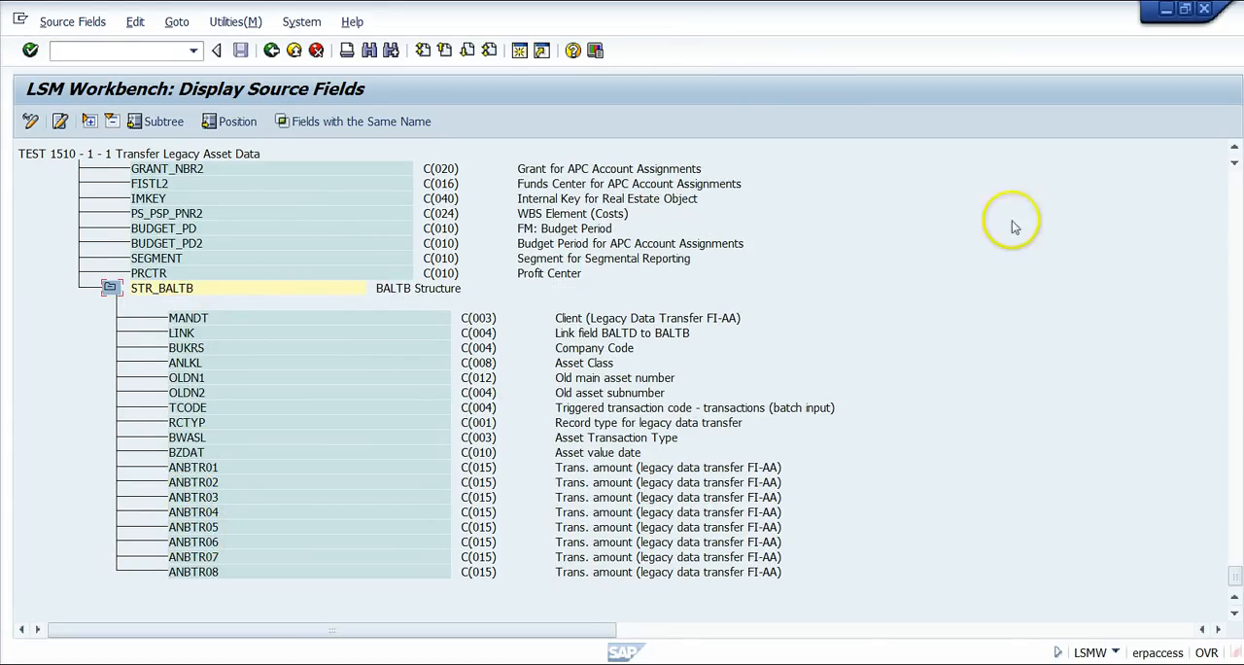
{"action": "left_click_drag", "start_coordinate": [1235, 570], "coordinate": [1233, 173]}
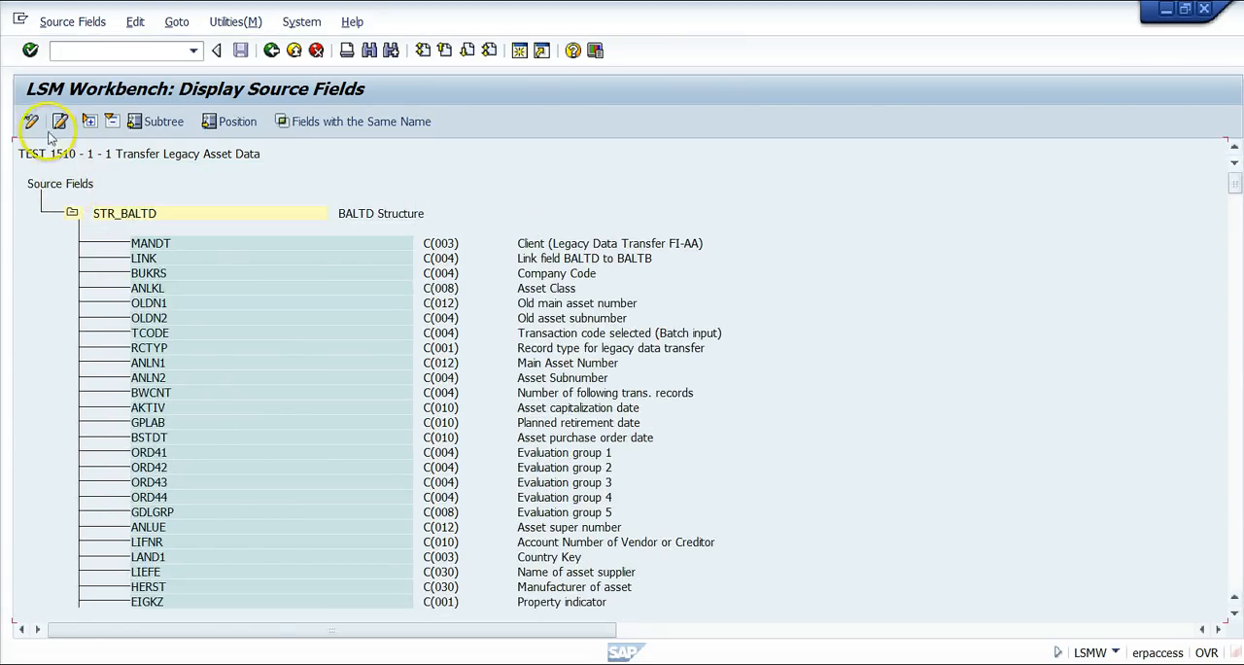
Switch the source fields to change mode, check the field creation options for STR_BALTD, and cancel without creating a field.
{"action": "left_click", "coordinate": [30, 123]}
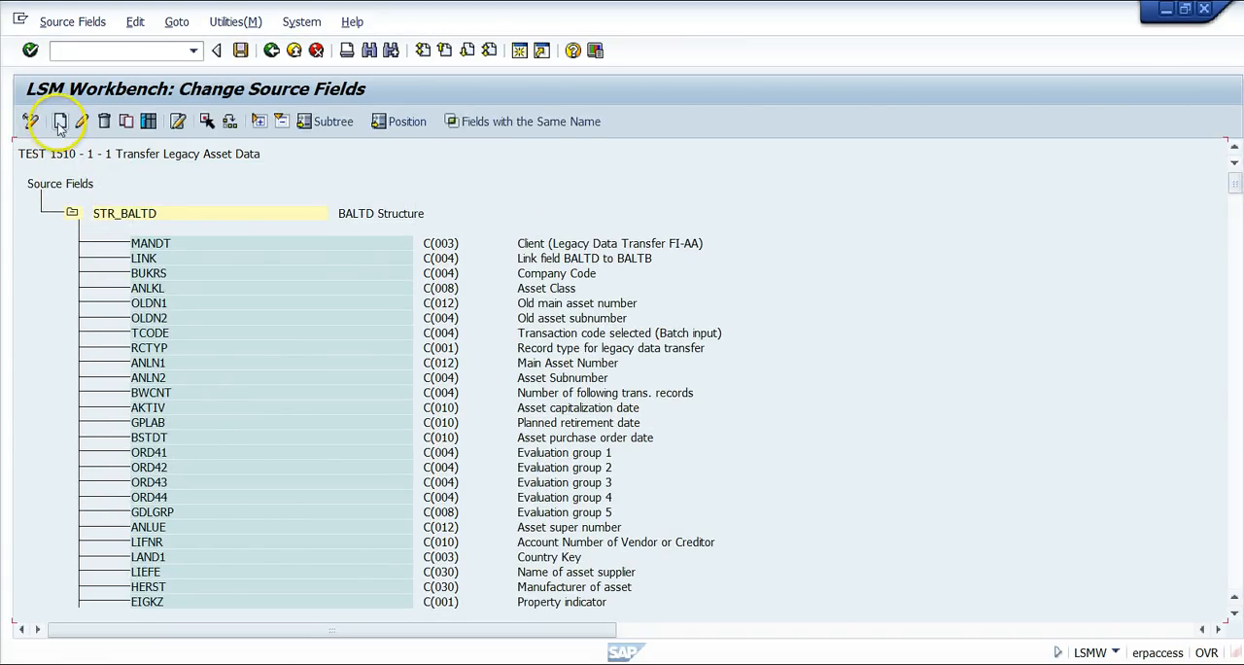
{"action": "left_click", "coordinate": [93, 215]}
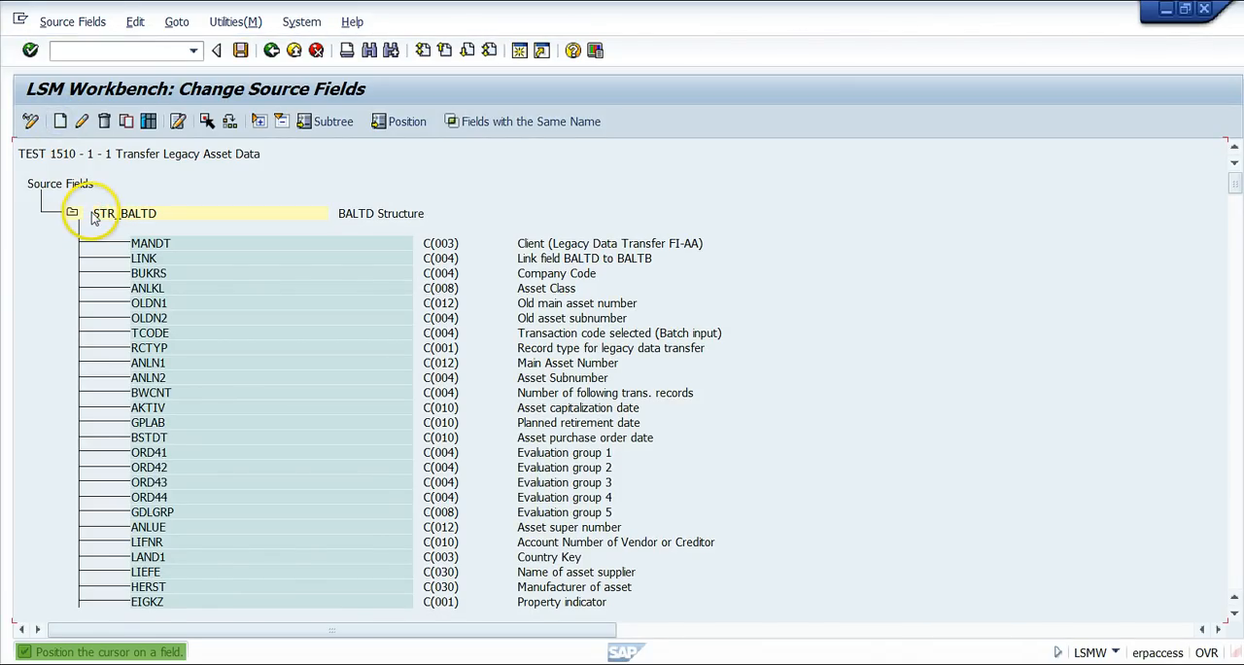
{"action": "left_click", "coordinate": [117, 212]}
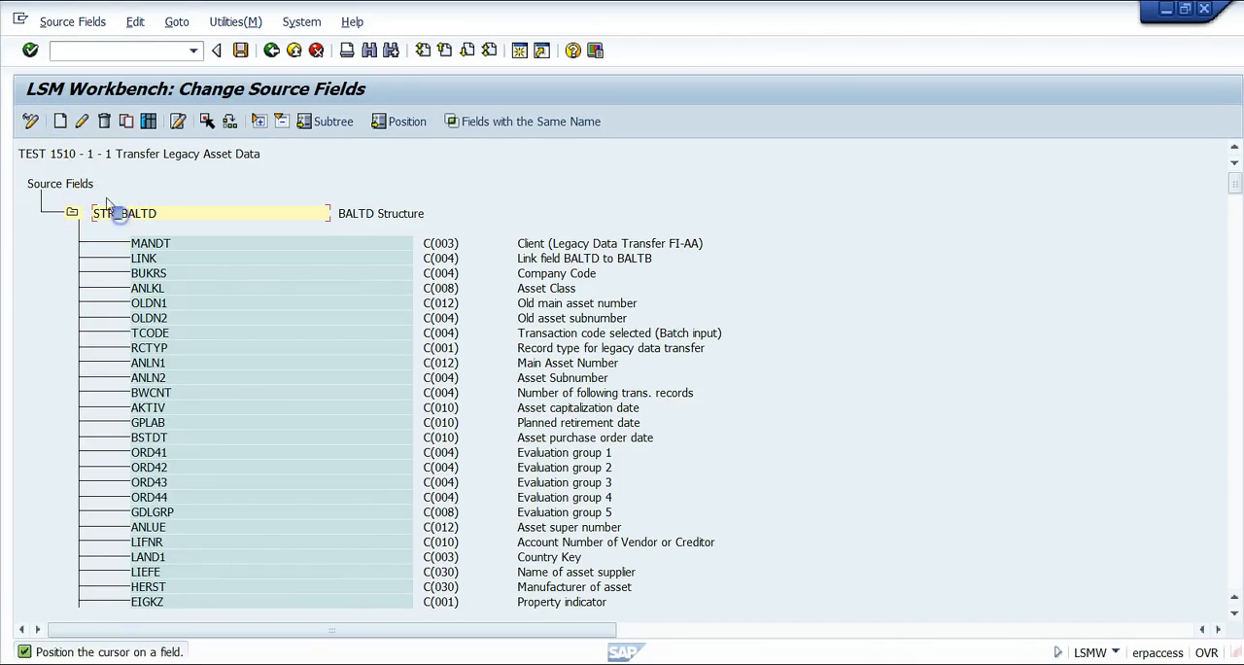
{"action": "left_click", "coordinate": [60, 123]}
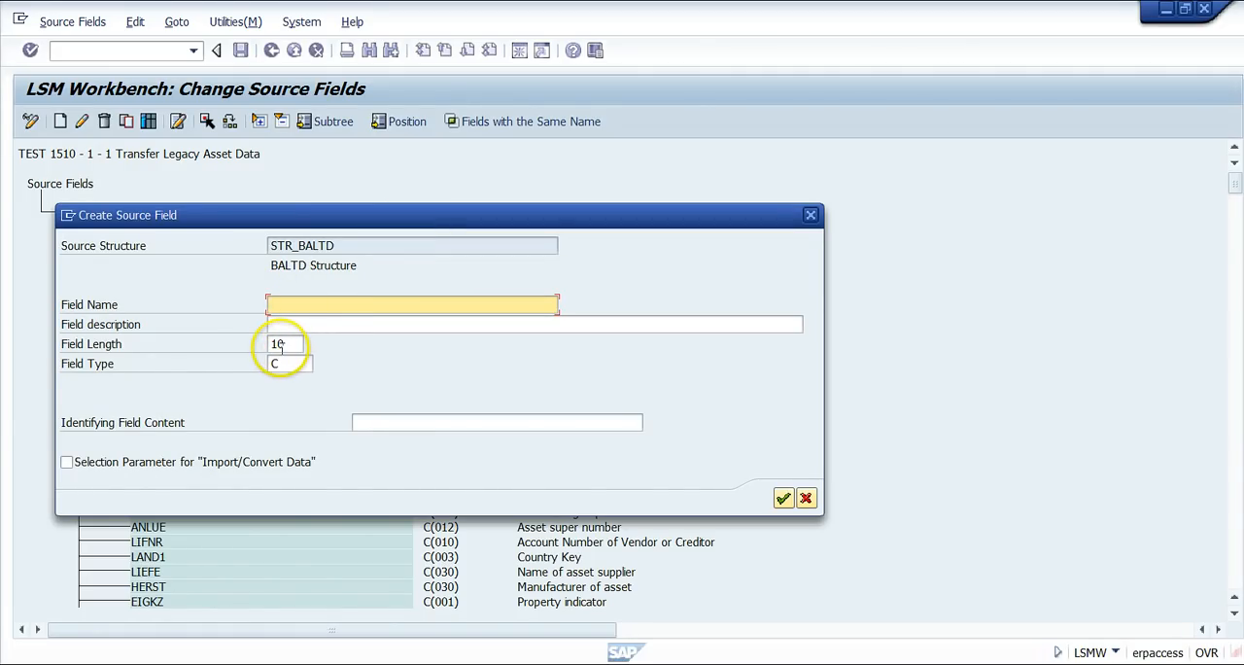
{"action": "left_click", "coordinate": [807, 499]}
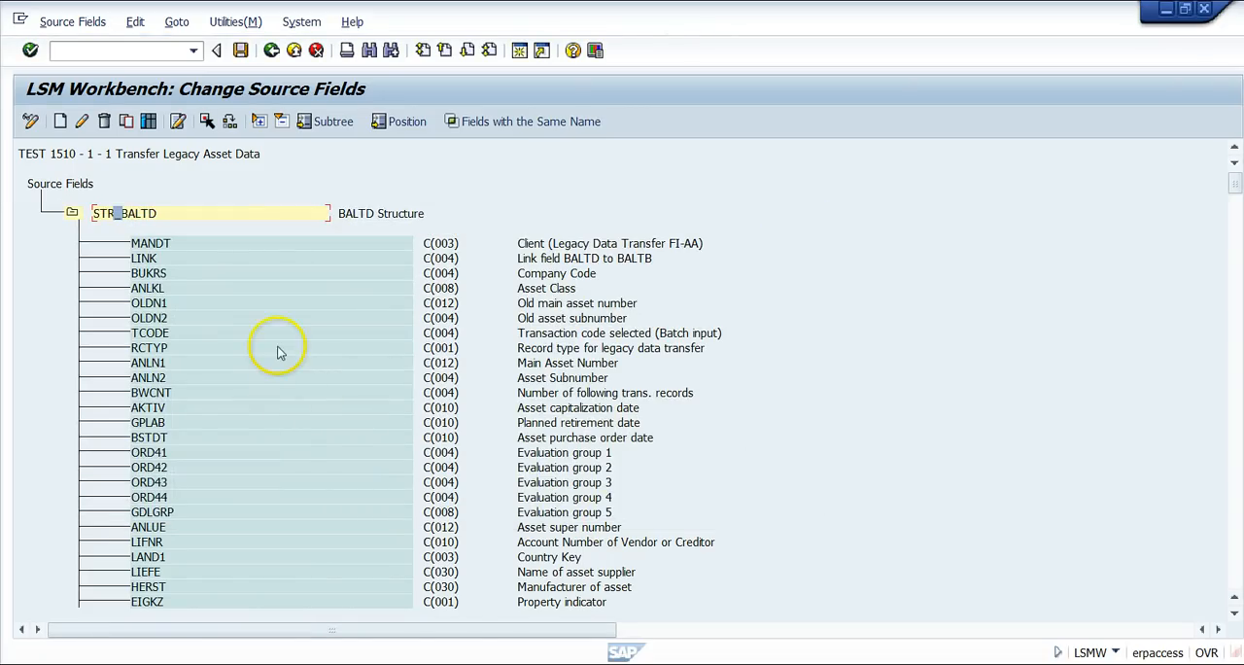
Check the methods offered for copying source fields into STR_BALTD, then cancel the copy.
{"action": "left_click", "coordinate": [126, 123]}
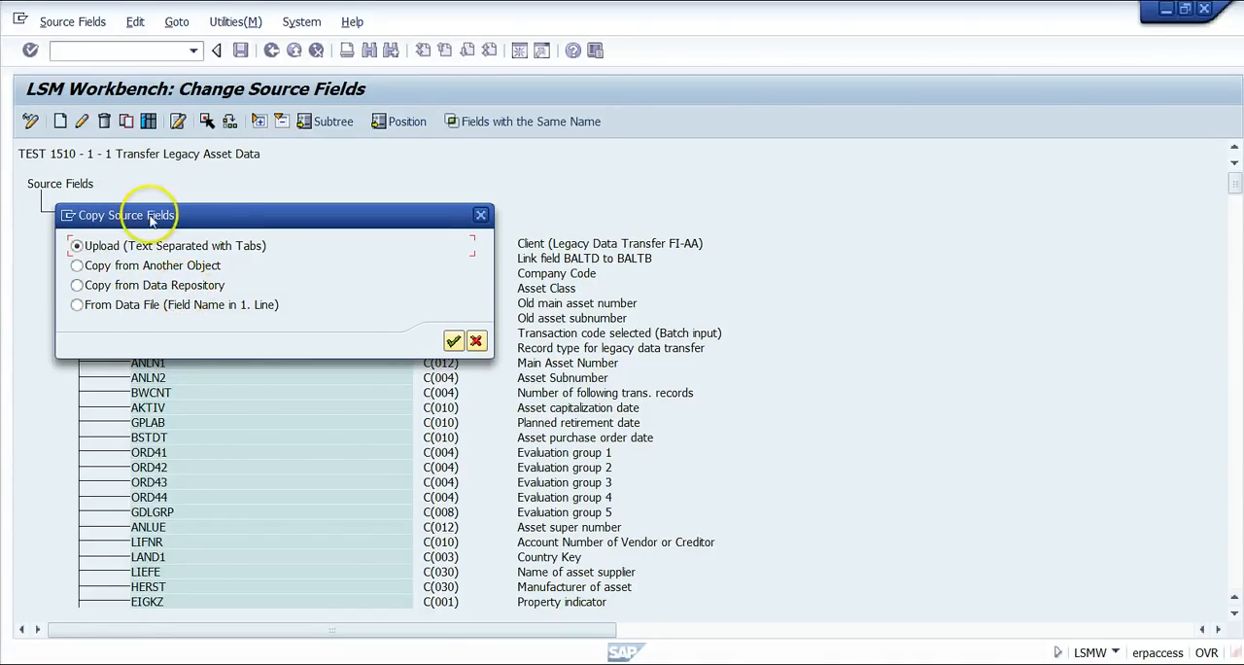
{"action": "left_click_drag", "start_coordinate": [220, 216], "coordinate": [269, 325]}
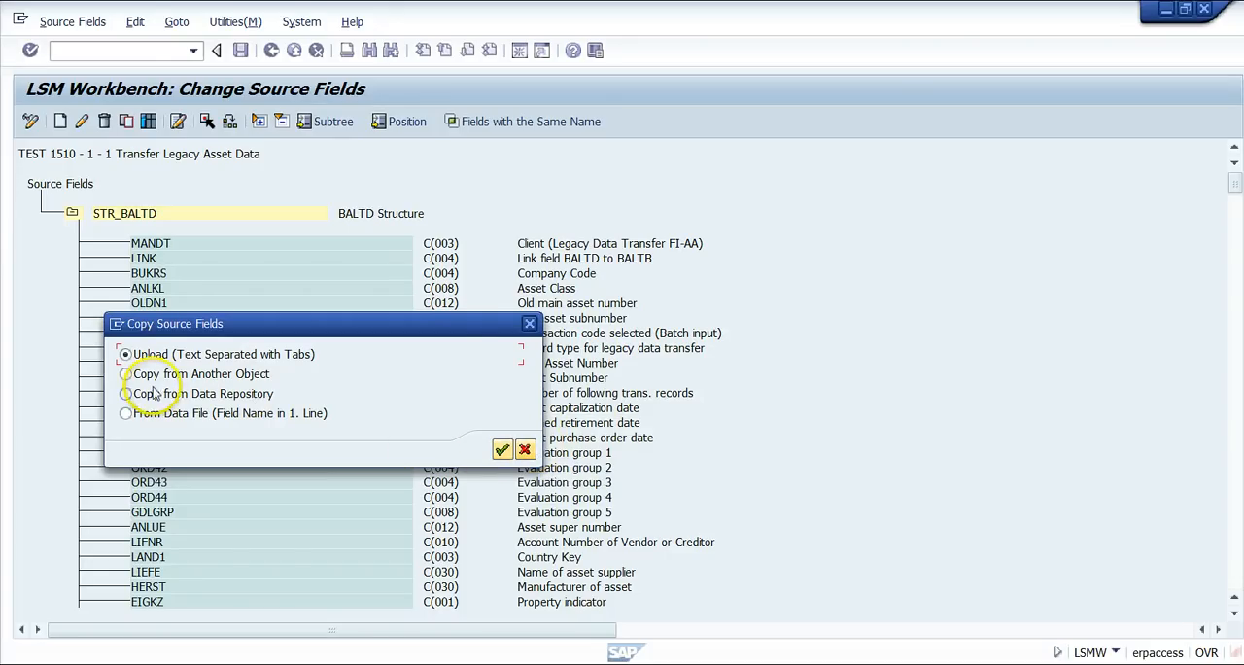
{"action": "left_click", "coordinate": [524, 449]}
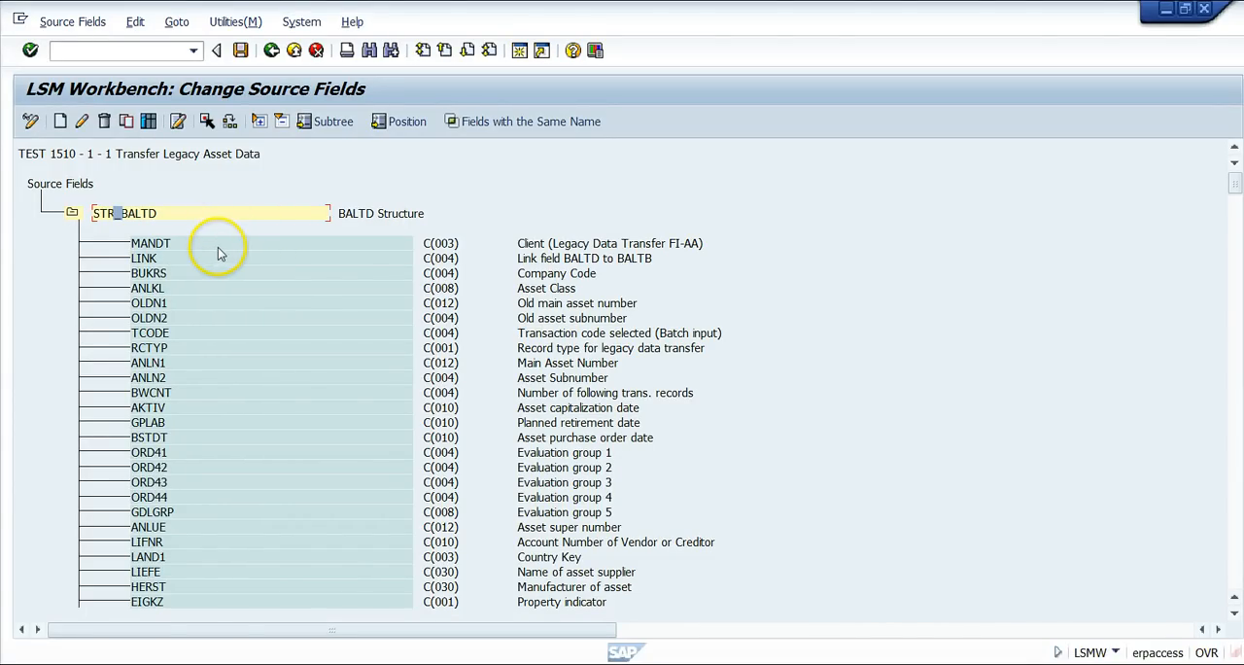
Return to the process step overview and select Maintain Structure Relations.
{"action": "left_click", "coordinate": [293, 50]}
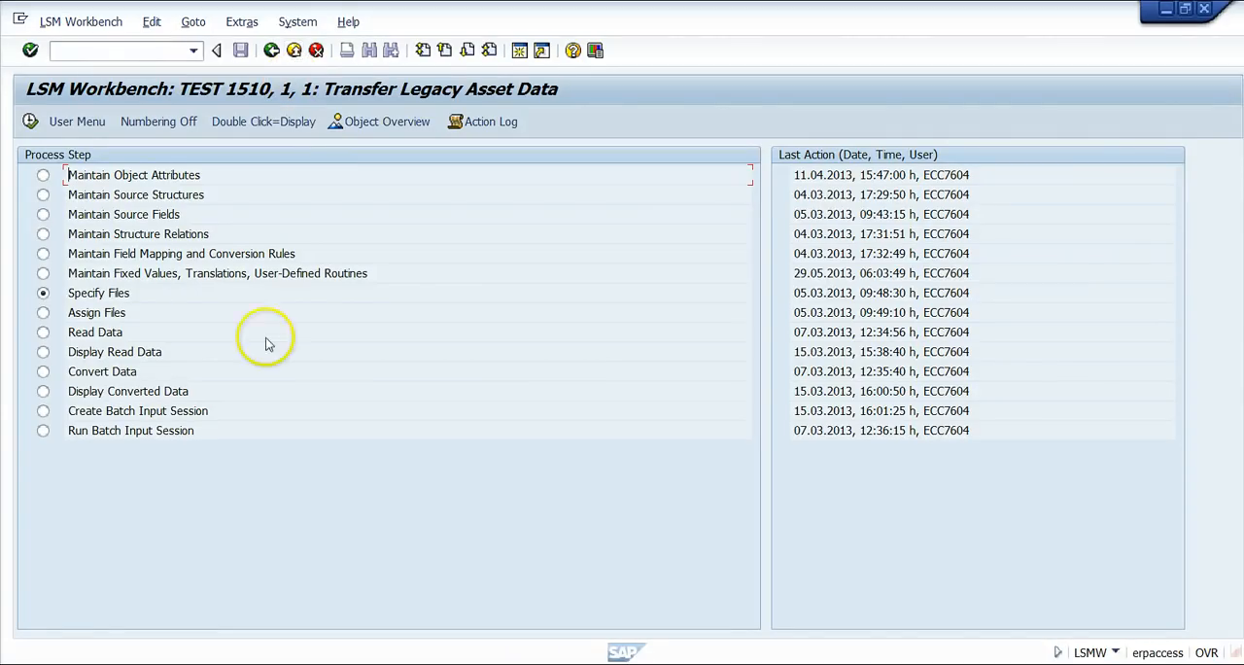
{"action": "left_click", "coordinate": [102, 236]}
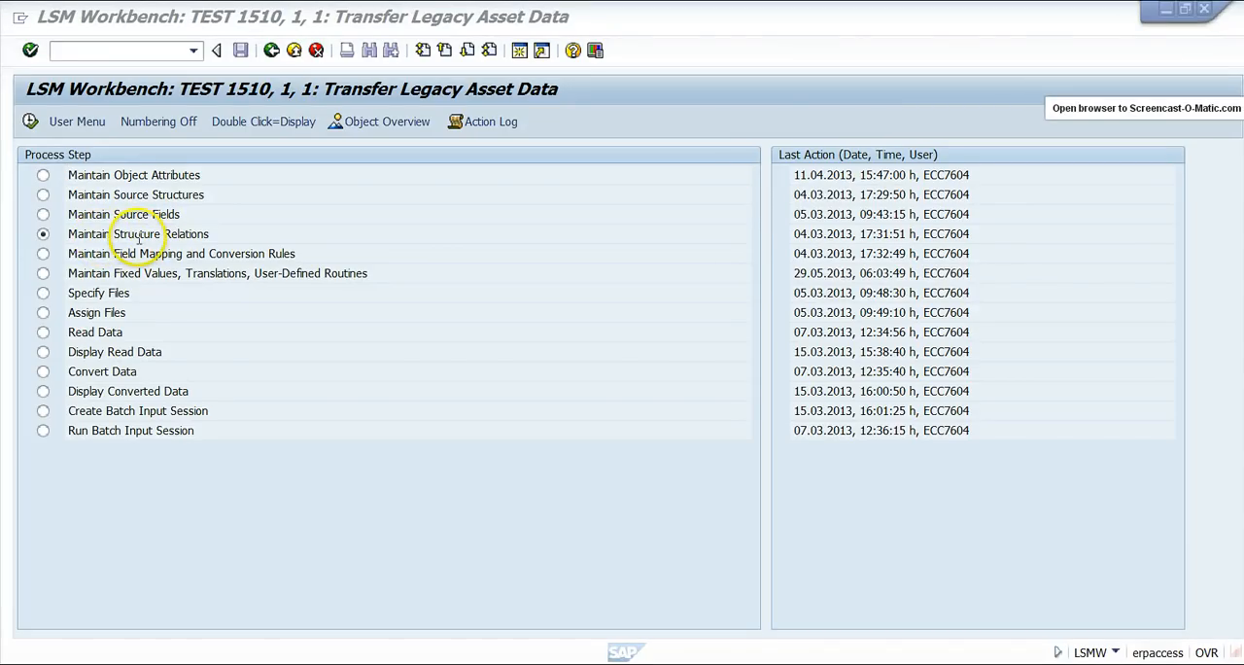
Open the structure relations of BALTD and BALTB, switch them to change mode, and return to the process step overview.
{"action": "left_click", "coordinate": [146, 238]}
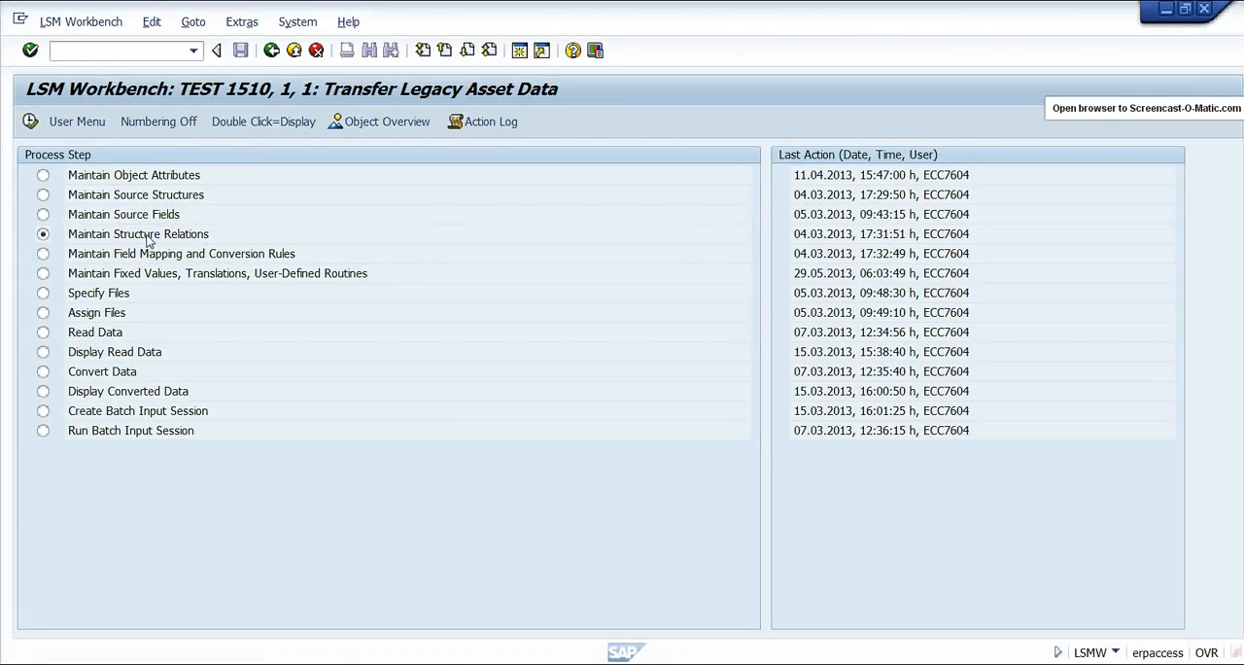
{"action": "left_click", "coordinate": [122, 231]}
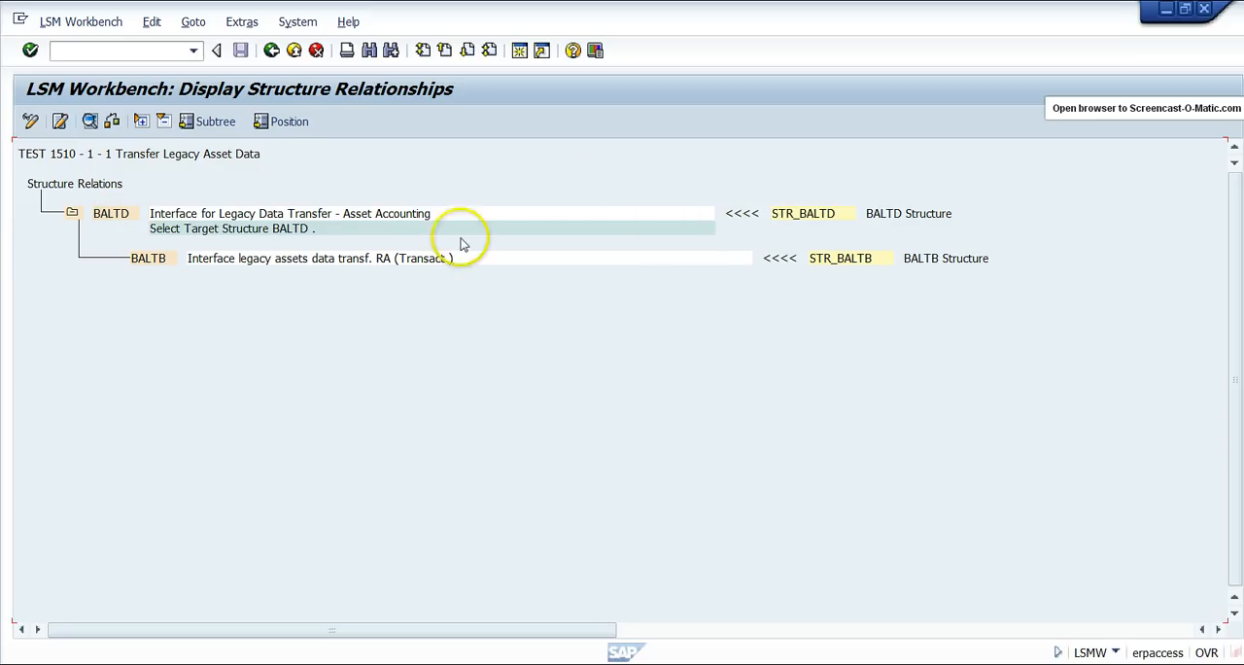
{"action": "left_click", "coordinate": [32, 127]}
{"action": "left_click", "coordinate": [31, 126]}
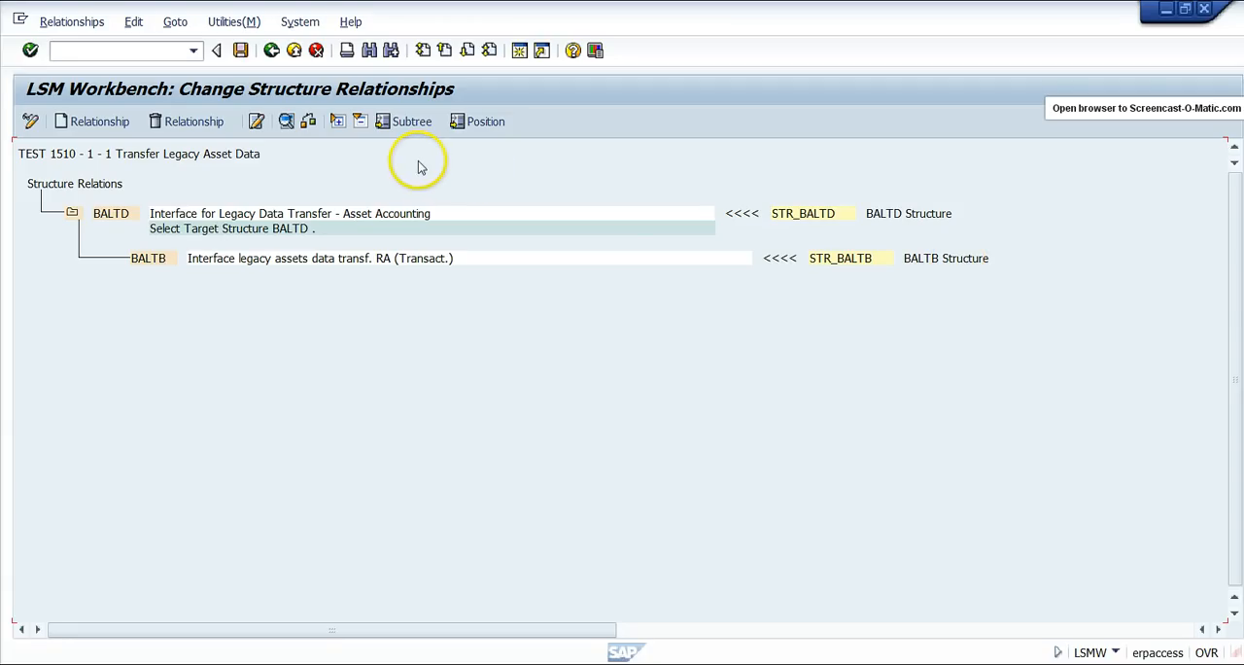
{"action": "left_click", "coordinate": [296, 51]}
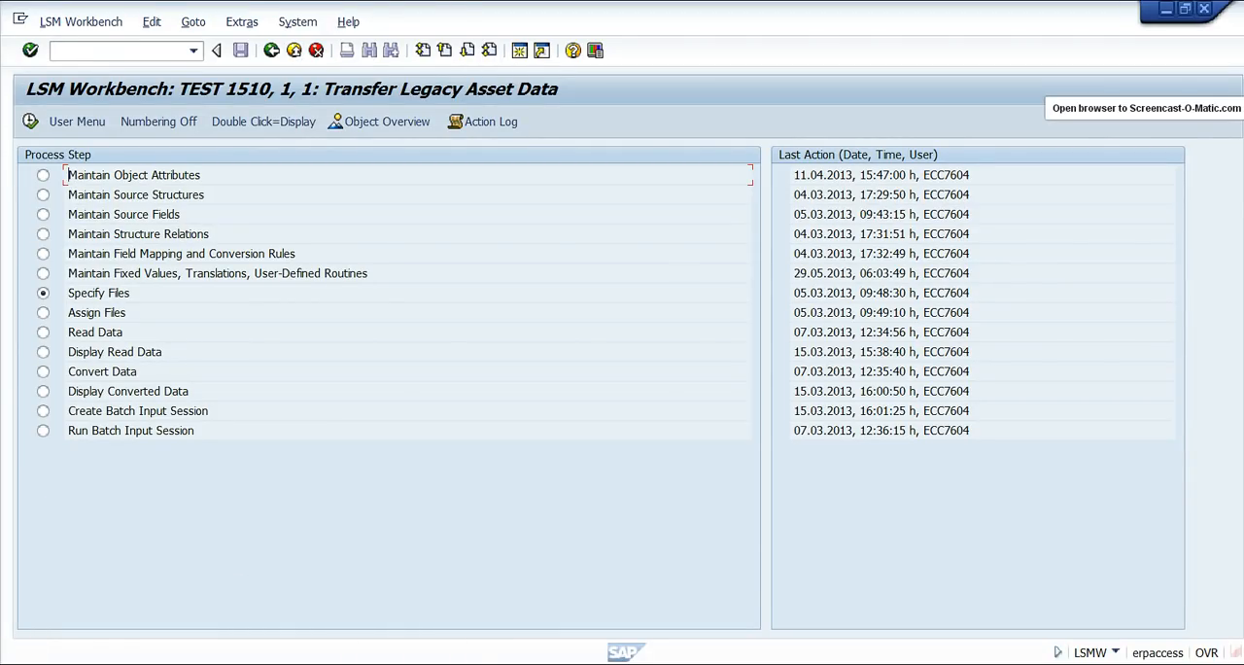
Open the project's reusable rules, check the properties of the fixed value TEST, and cancel without changing it.
{"action": "left_click", "coordinate": [95, 255]}
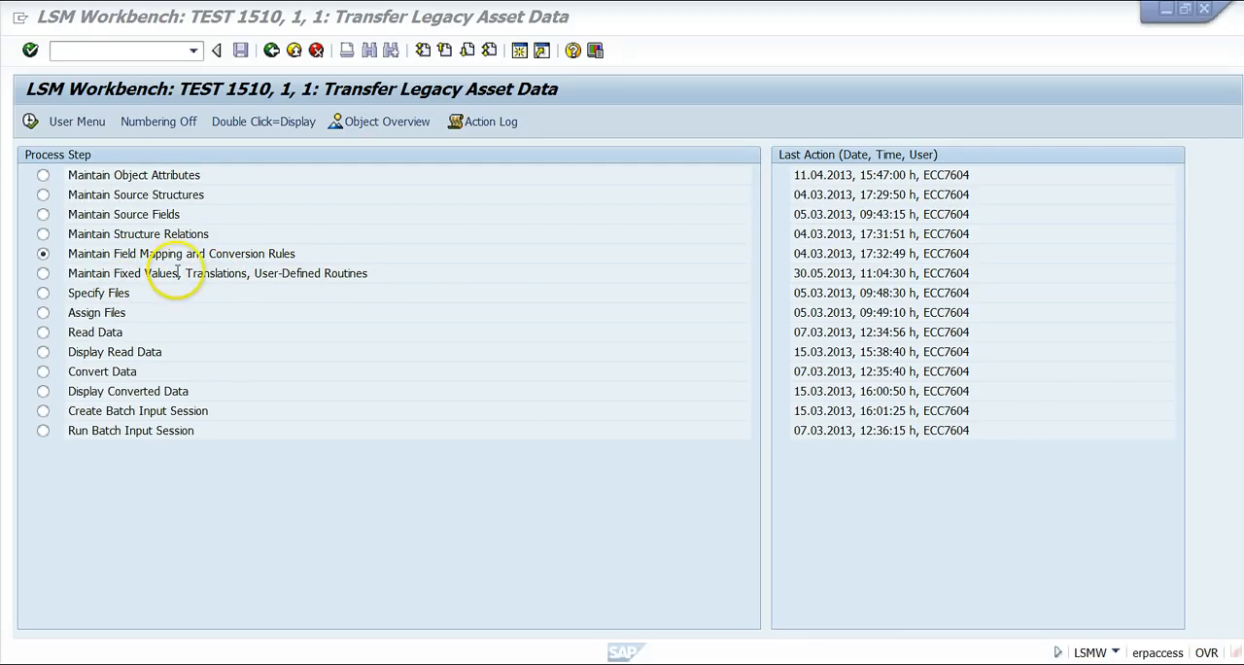
{"action": "double_click", "coordinate": [83, 276]}
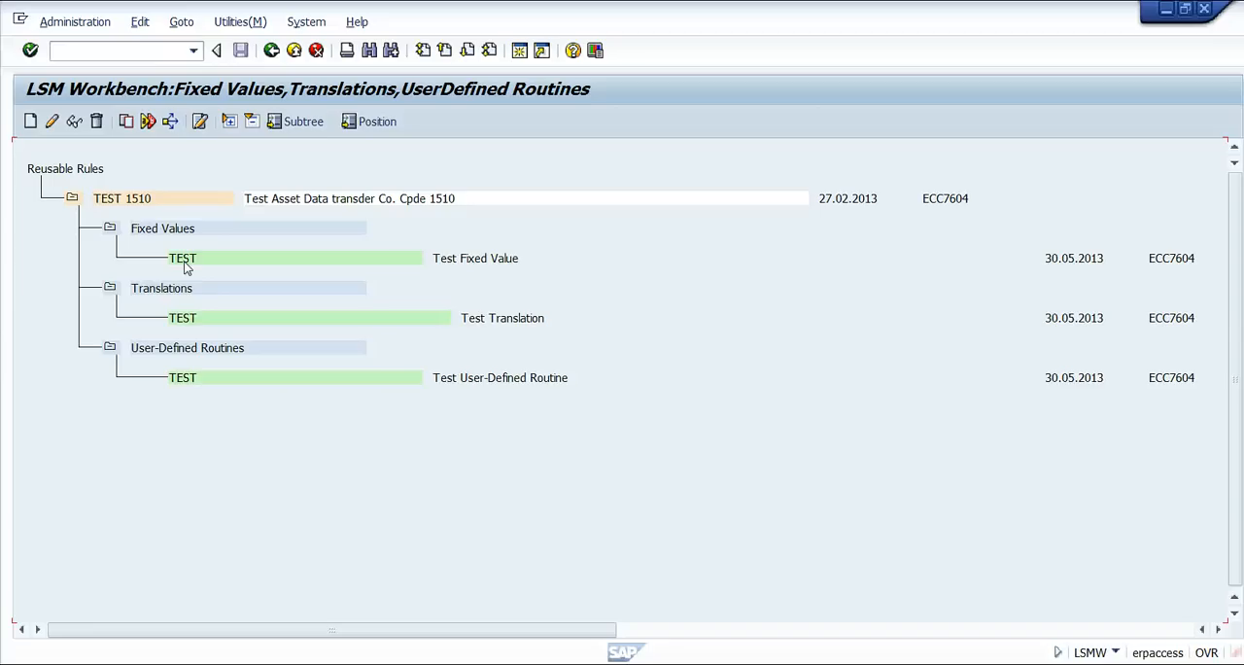
{"action": "left_click", "coordinate": [193, 266]}
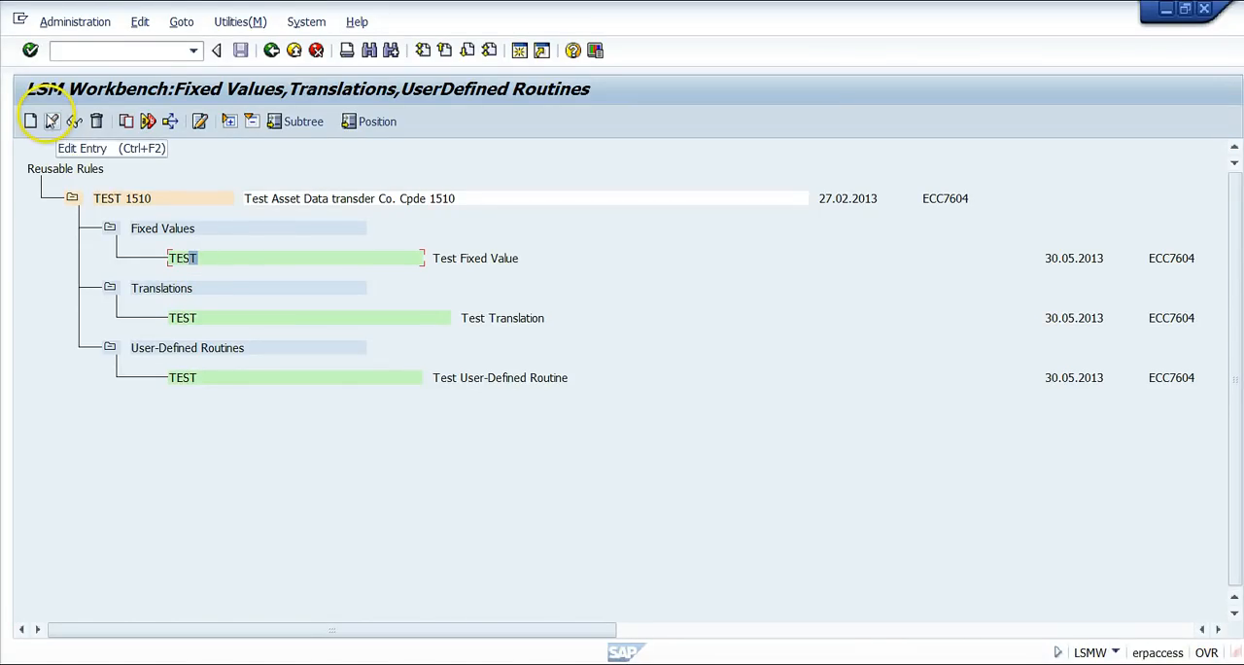
{"action": "left_click", "coordinate": [52, 121]}
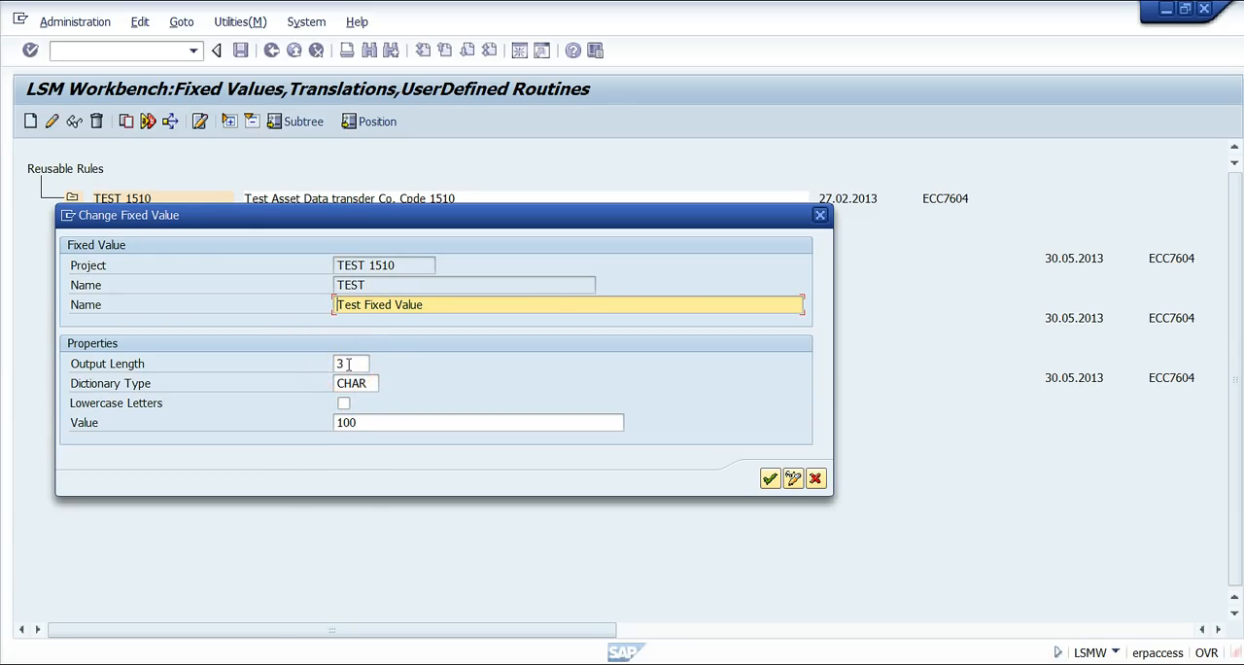
{"action": "left_click", "coordinate": [821, 479]}
{"action": "left_click", "coordinate": [815, 480]}
{"action": "left_click", "coordinate": [475, 401]}
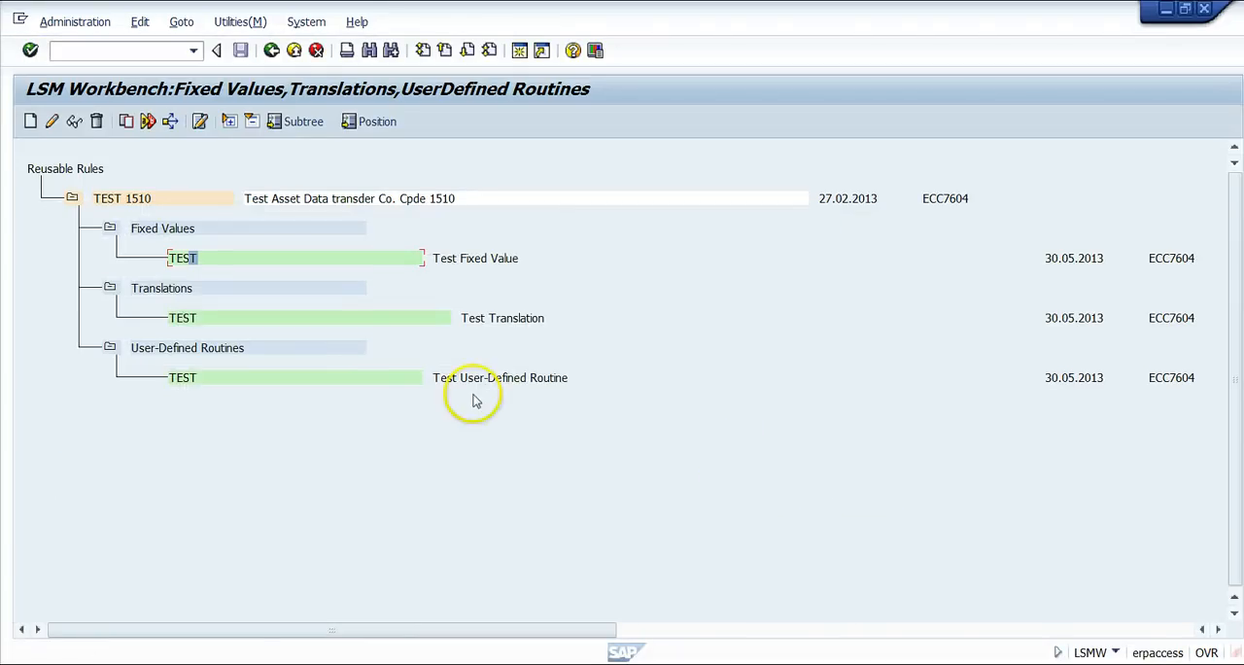
Check the definition of the translation TEST, then return to the process step overview.
{"action": "left_click", "coordinate": [199, 321]}
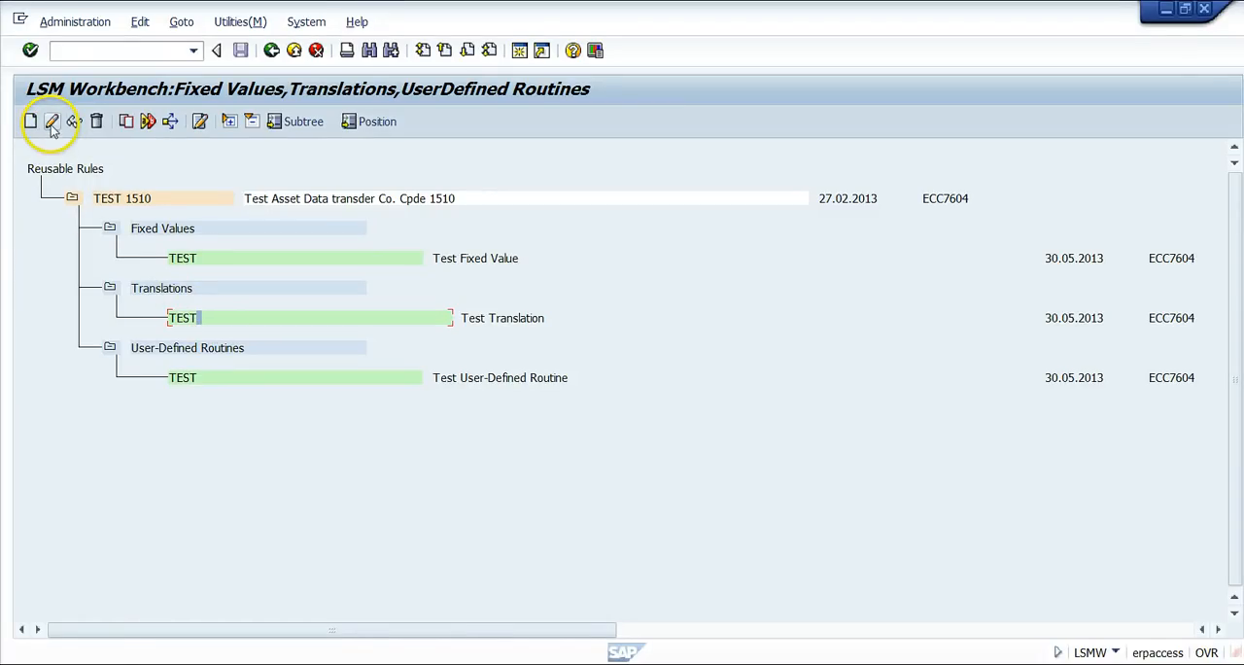
{"action": "left_click", "coordinate": [51, 127]}
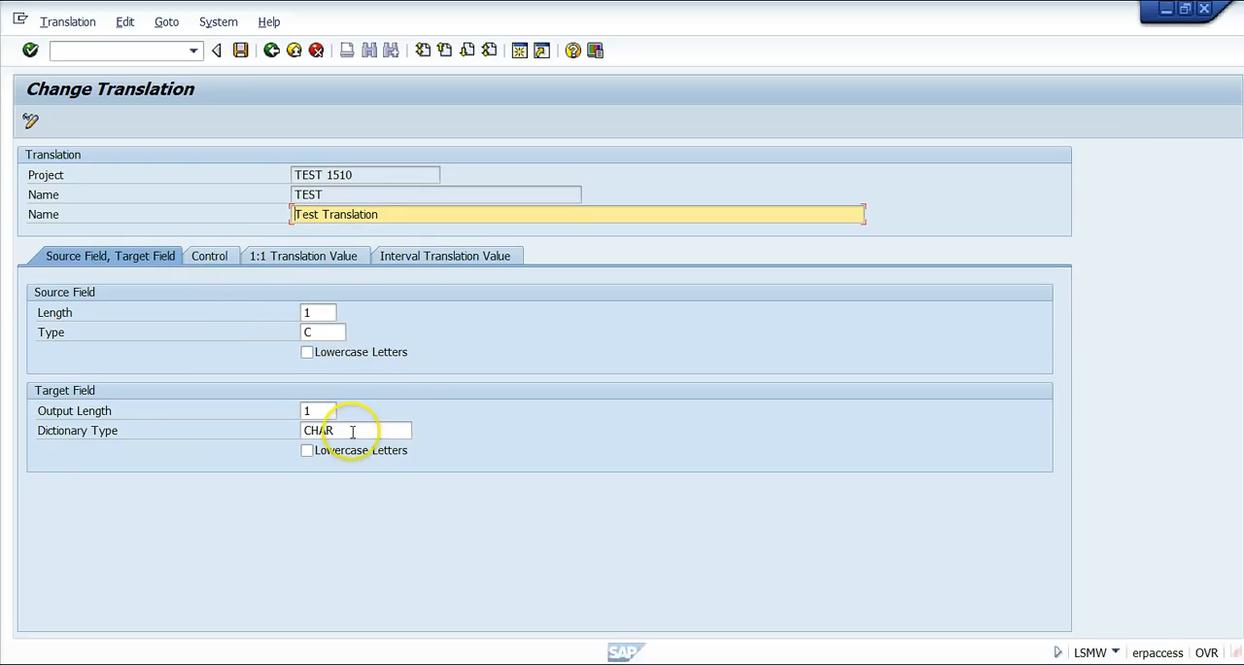
{"action": "left_click", "coordinate": [273, 51]}
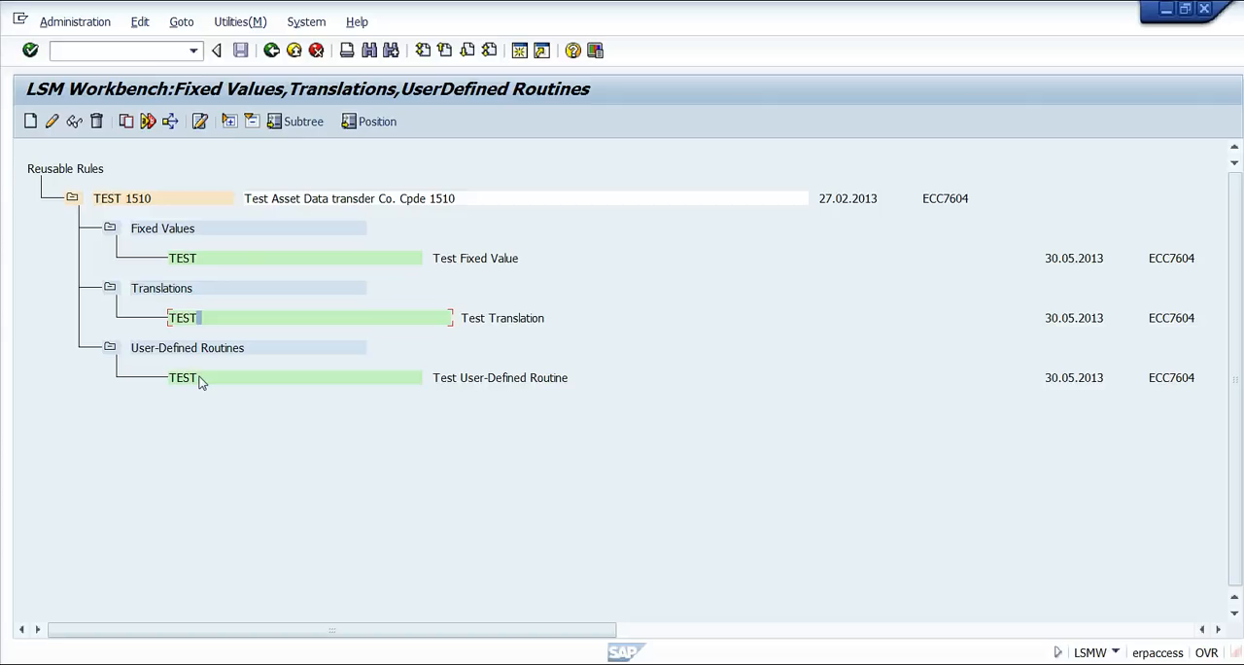
{"action": "left_click", "coordinate": [272, 50]}
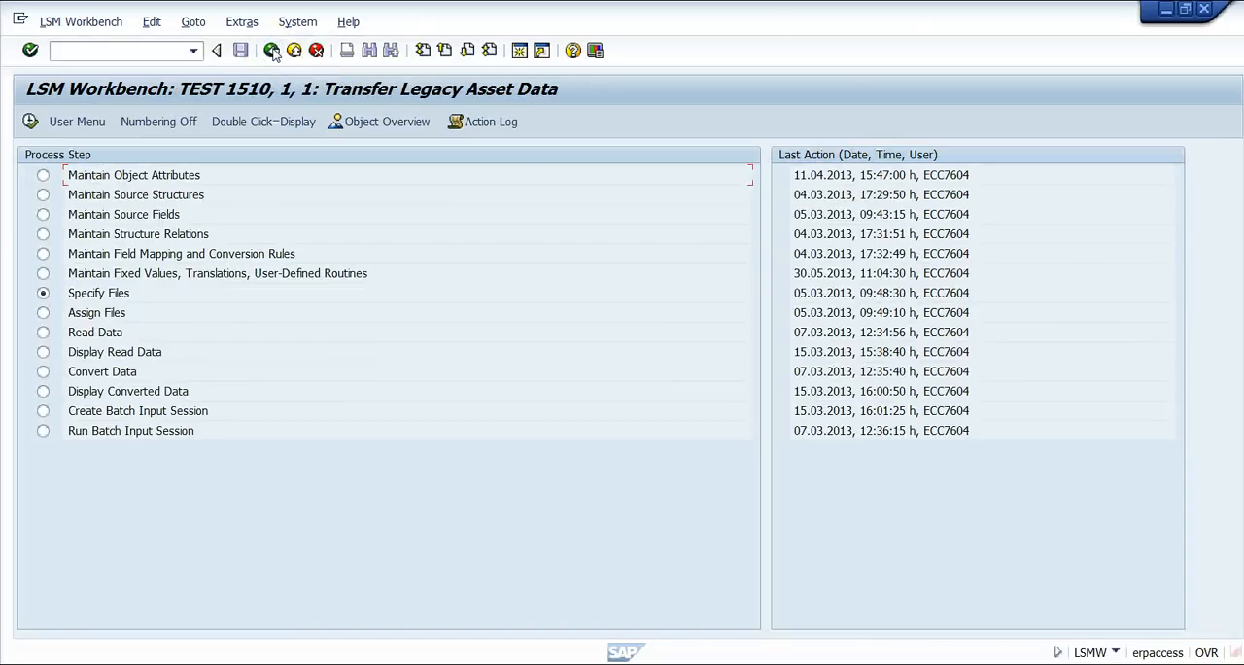
Open field mapping and conversion rules in change mode, check the source fields assignable to ANLKL, and cancel the assignment.
{"action": "left_click", "coordinate": [130, 254]}
{"action": "double_click", "coordinate": [130, 253]}
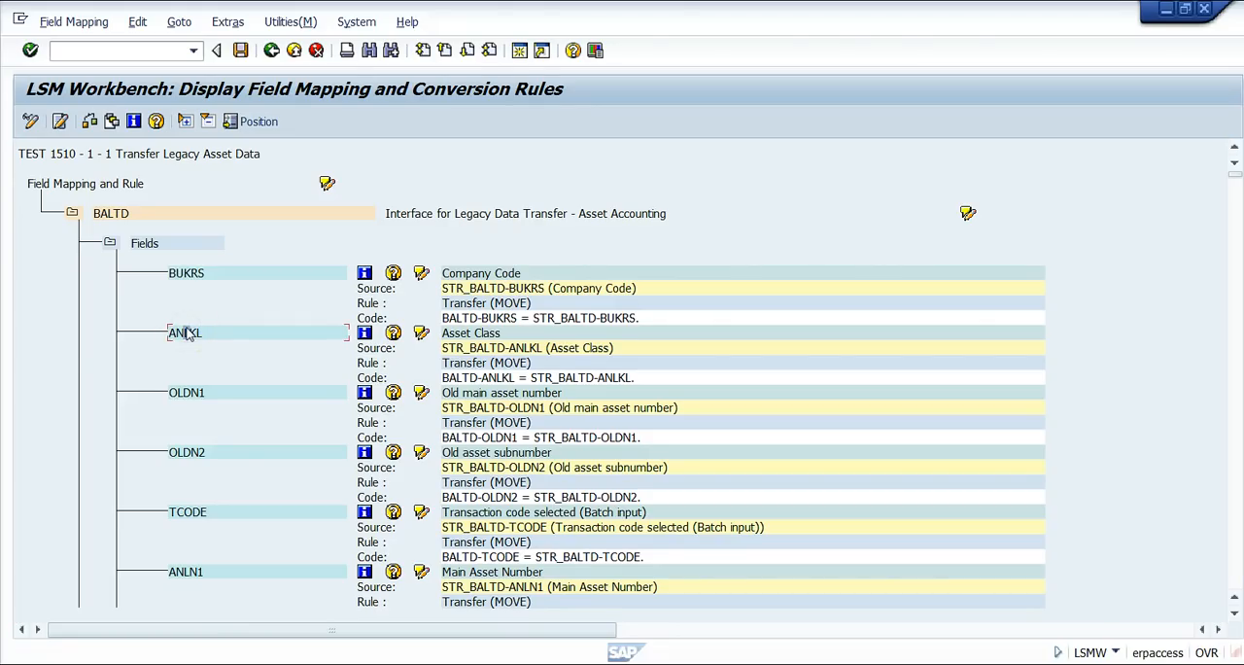
{"action": "left_click", "coordinate": [30, 124]}
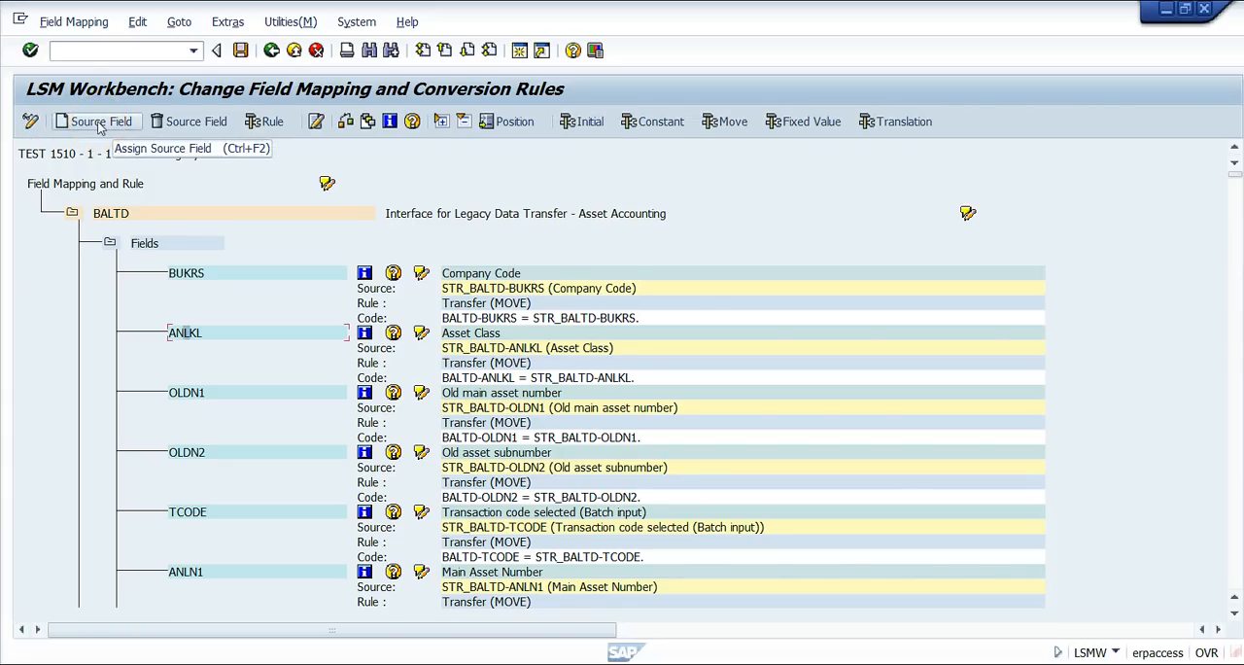
{"action": "left_click", "coordinate": [102, 125]}
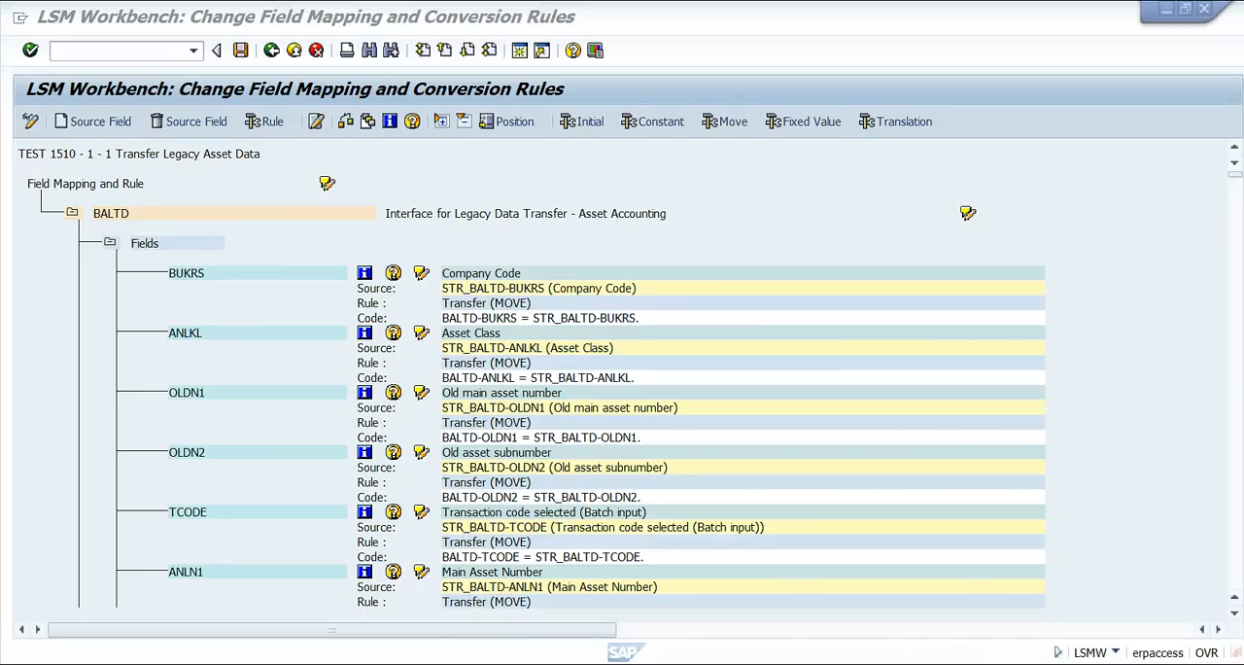
{"action": "left_click", "coordinate": [278, 337]}
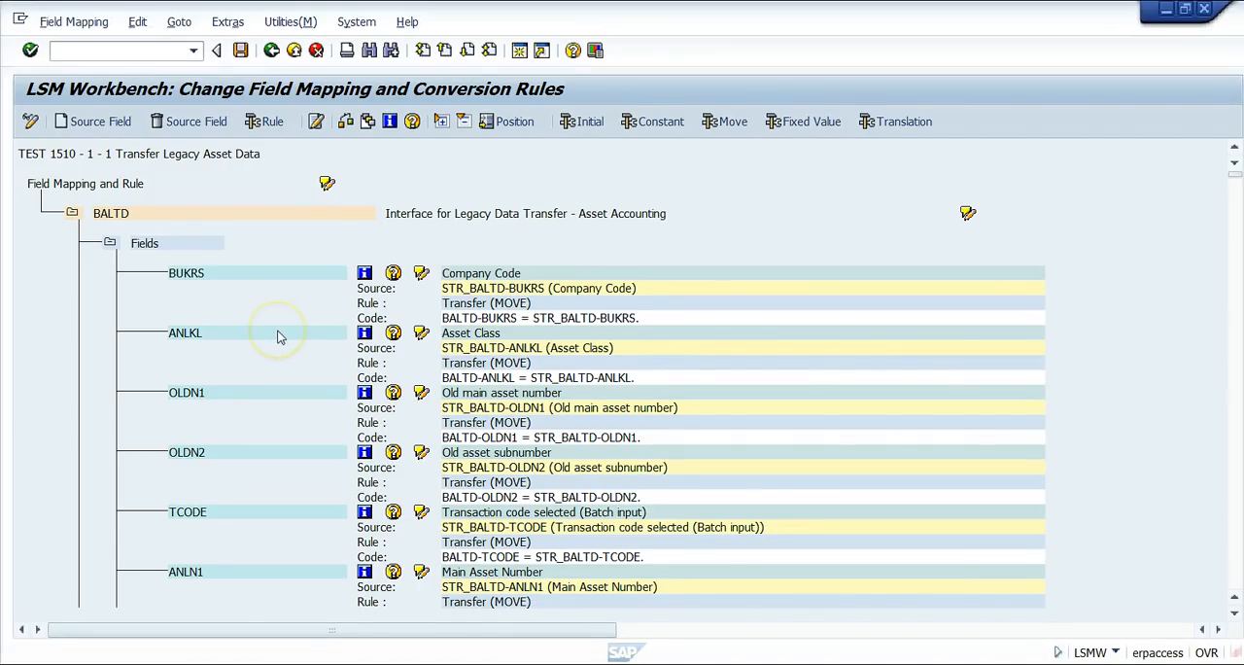
{"action": "left_click", "coordinate": [70, 126]}
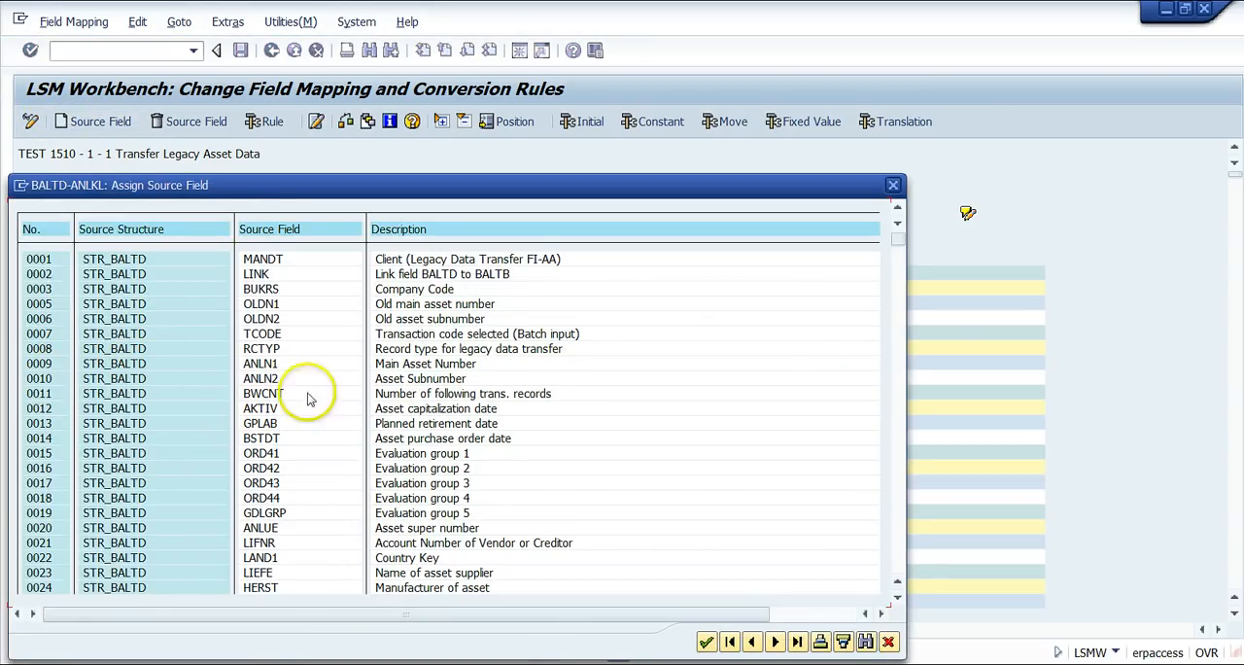
{"action": "left_click", "coordinate": [888, 642]}
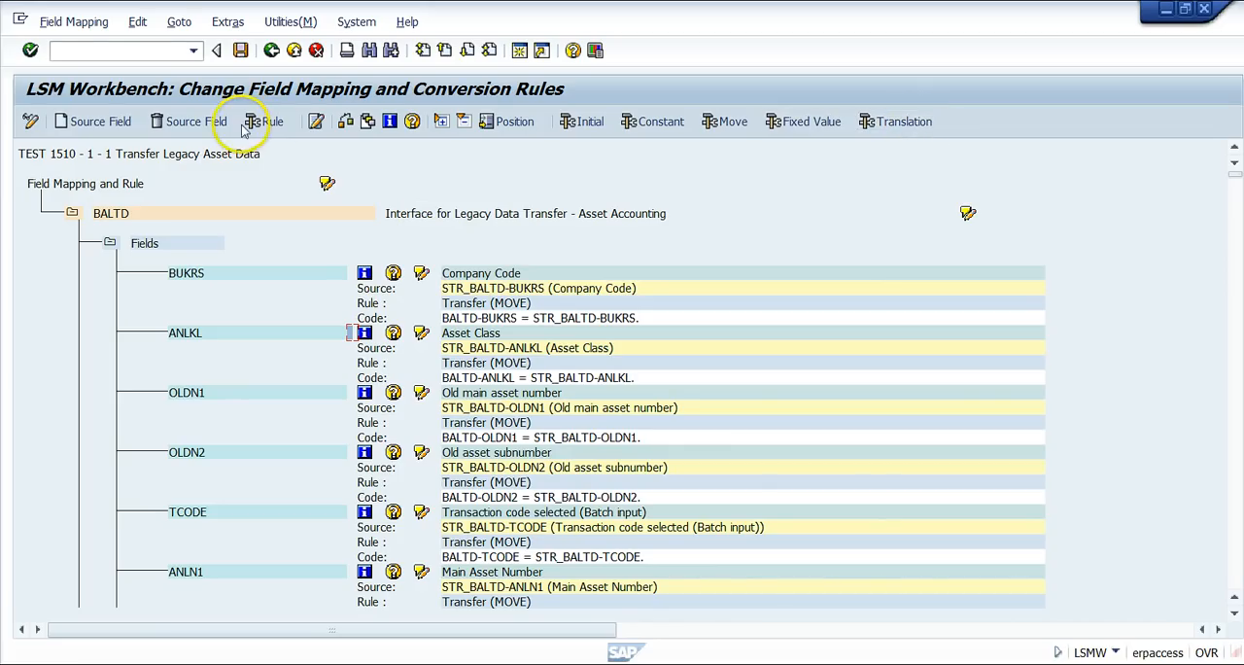
Check the project's fixed values available for target field BALTD-ANLKL, then cancel the selection.
{"action": "left_click", "coordinate": [807, 127]}
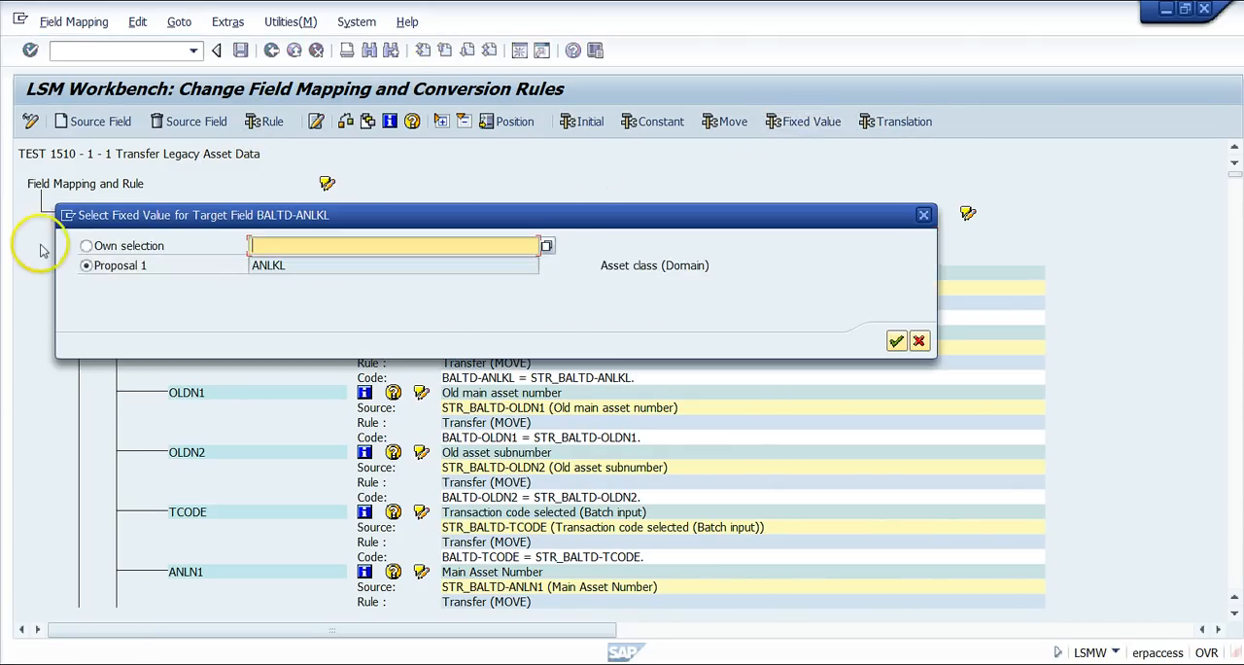
{"action": "left_click", "coordinate": [547, 247]}
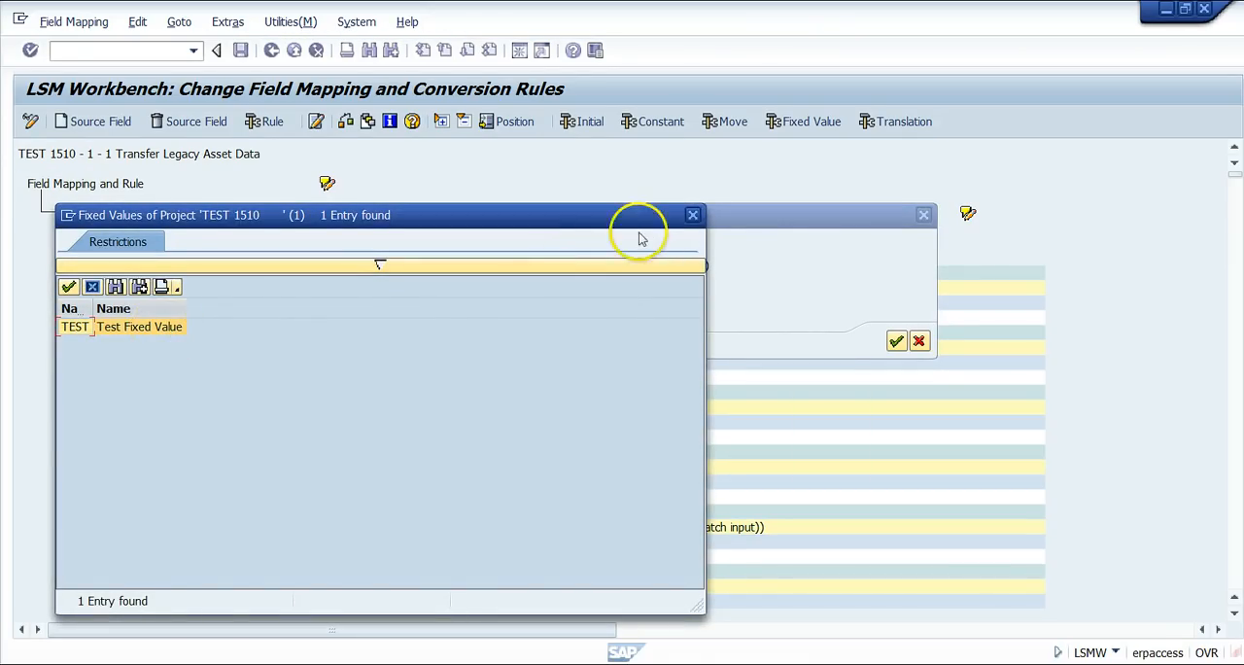
{"action": "left_click", "coordinate": [693, 214]}
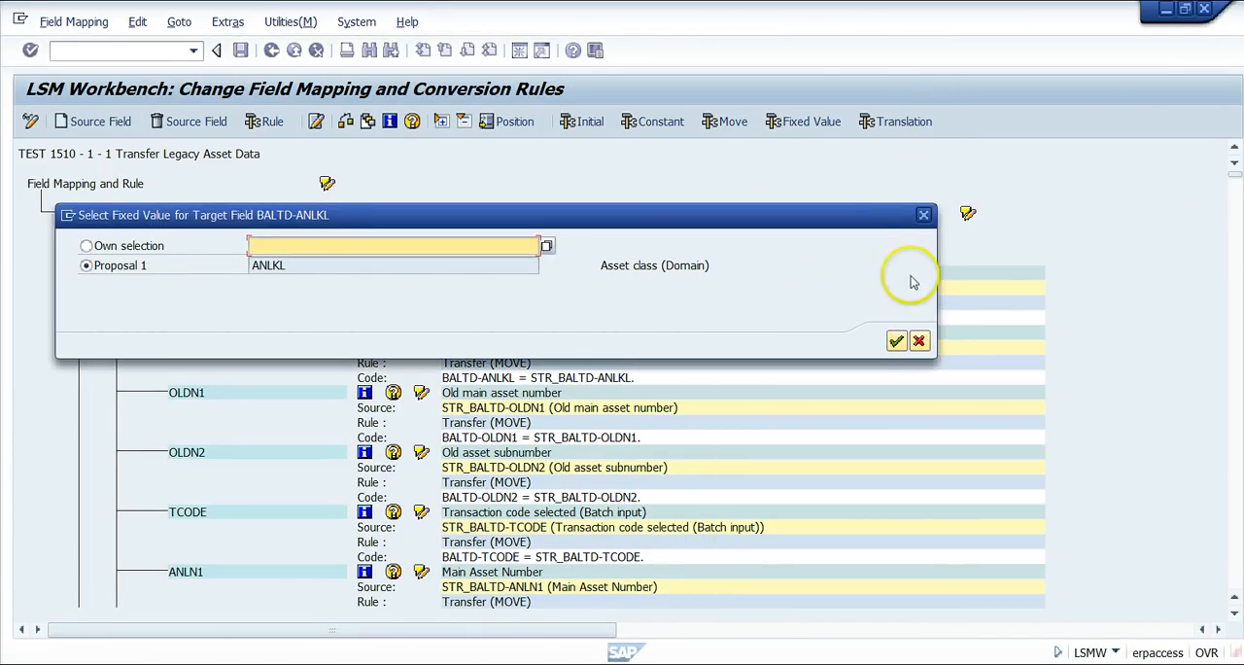
{"action": "left_click", "coordinate": [918, 340]}
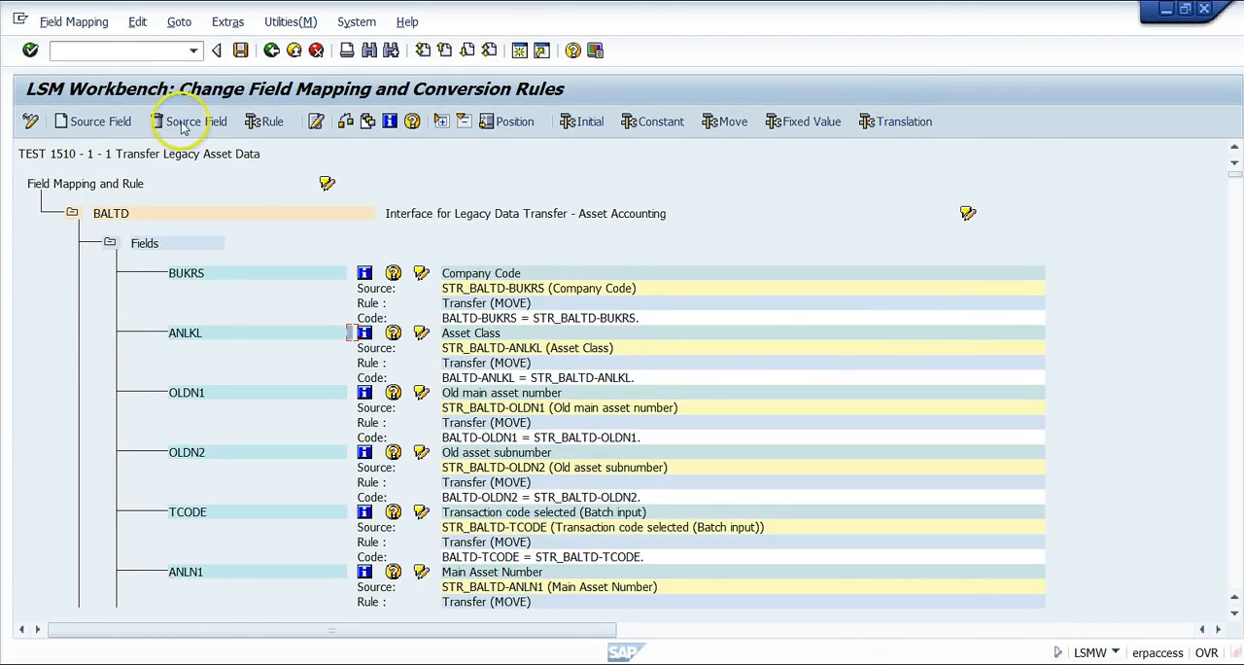
Check the conversion rules offered for ANLKL, including User-Defined Routine (Reusable), and close without applying one.
{"action": "left_click", "coordinate": [272, 123]}
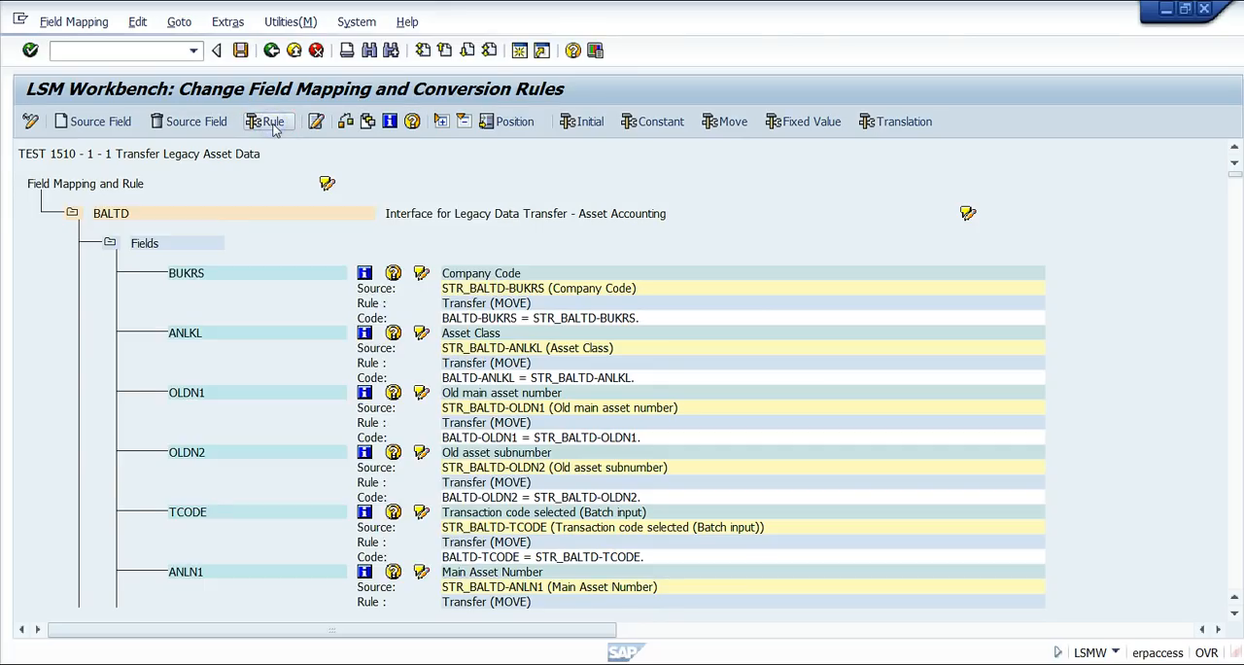
{"action": "left_click", "coordinate": [77, 443]}
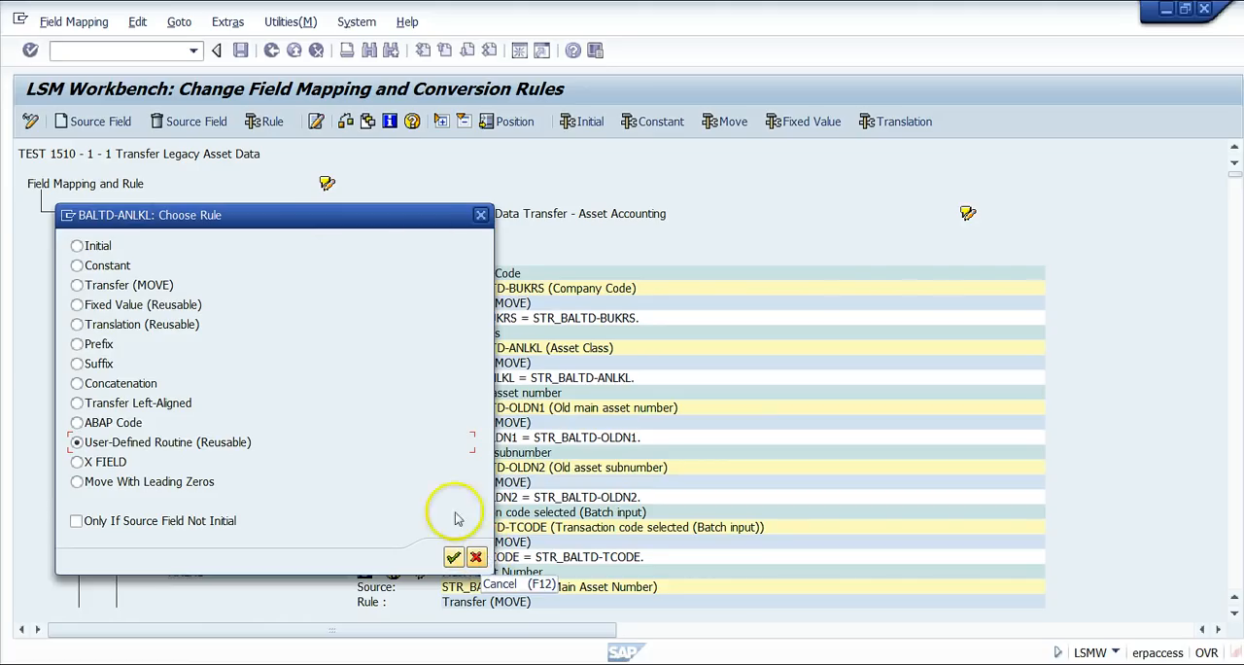
{"action": "left_click", "coordinate": [480, 215]}
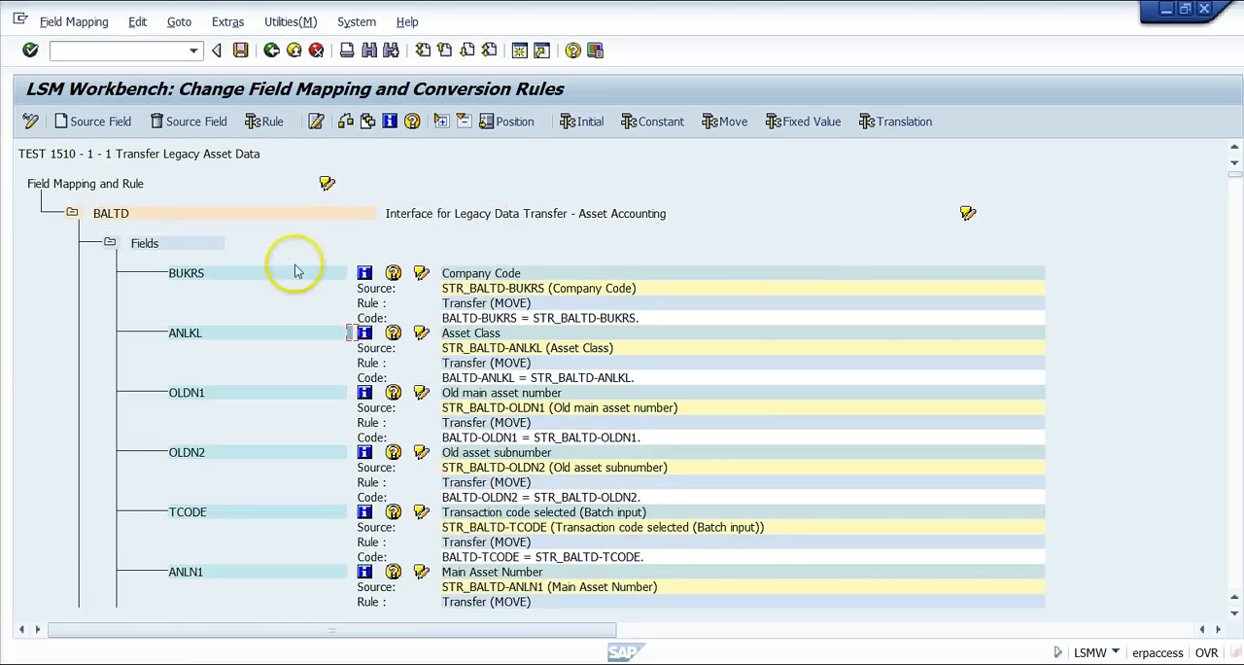
Check the Auto-Field Mapping settings and cancel without running the mapping.
{"action": "left_click", "coordinate": [230, 22]}
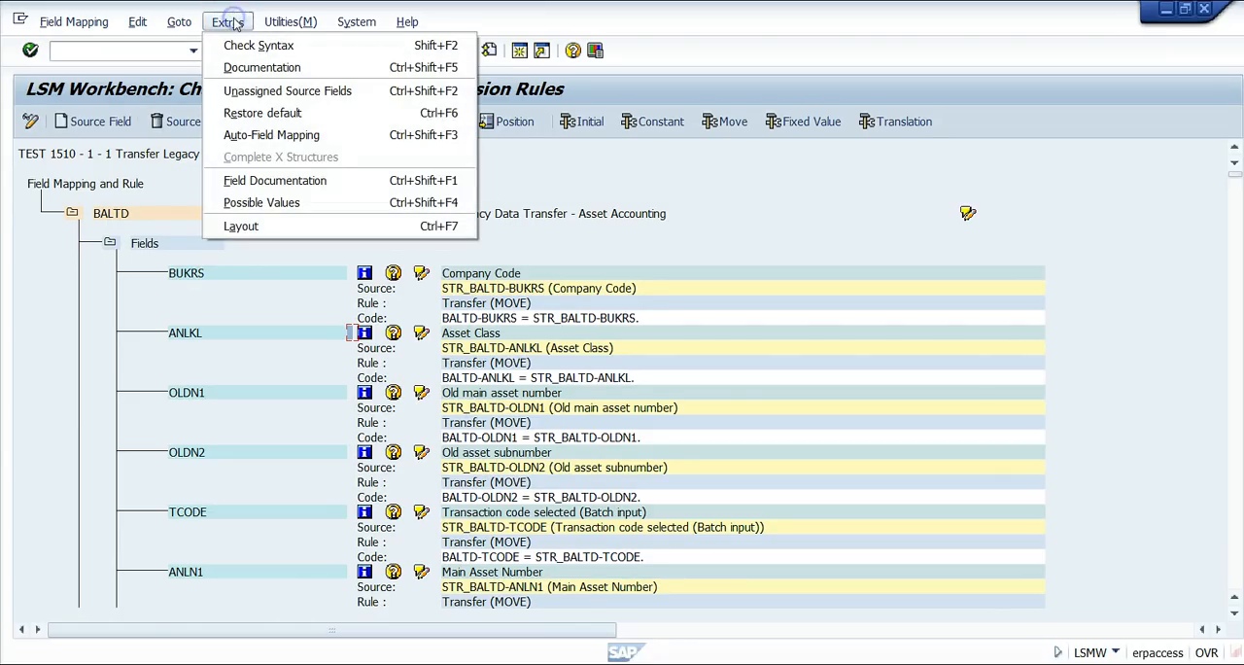
{"action": "left_click", "coordinate": [265, 140]}
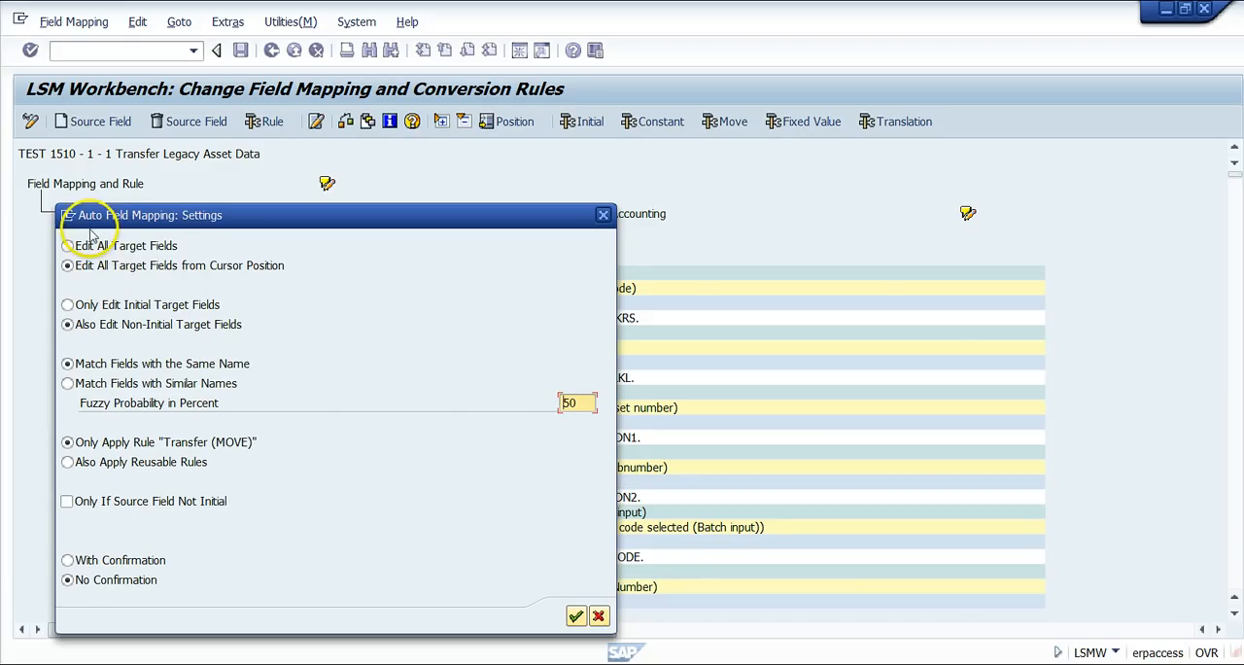
{"action": "left_click", "coordinate": [600, 616]}
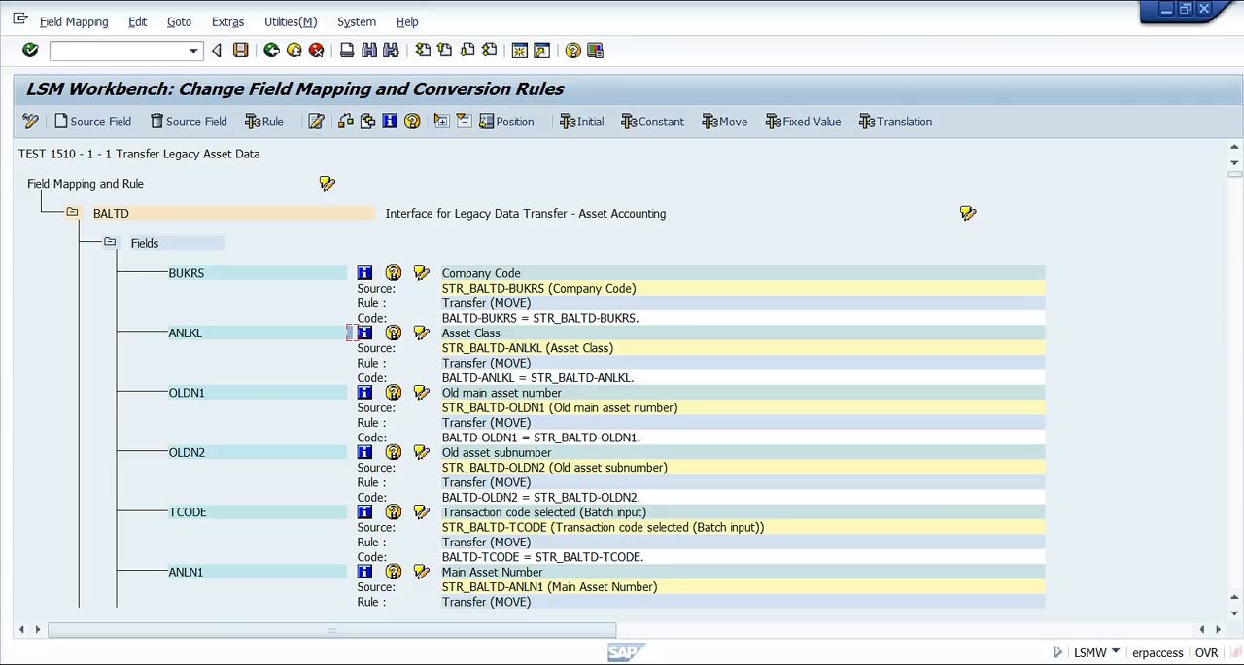
Review the source fields and Transfer (MOVE) rules mapped further down the BALTD structure, then return to the process step overview.
{"action": "left_click", "coordinate": [1236, 574]}
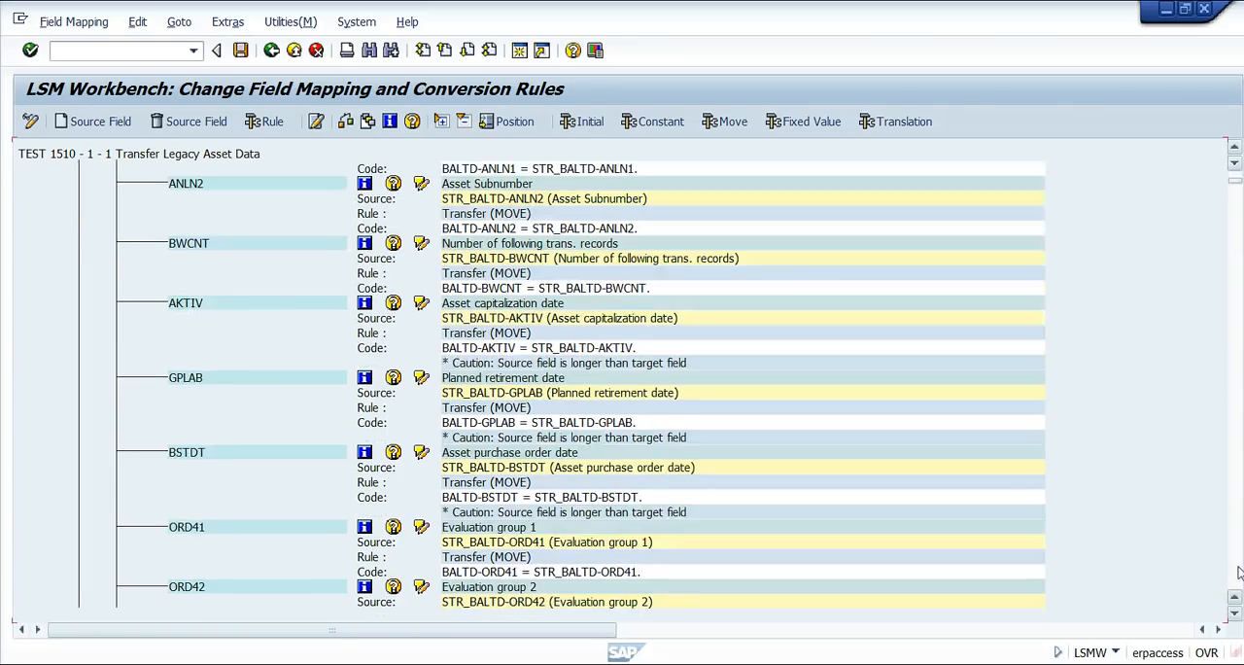
{"action": "left_click", "coordinate": [1237, 573]}
{"action": "left_click", "coordinate": [1237, 573]}
{"action": "left_click", "coordinate": [1237, 573]}
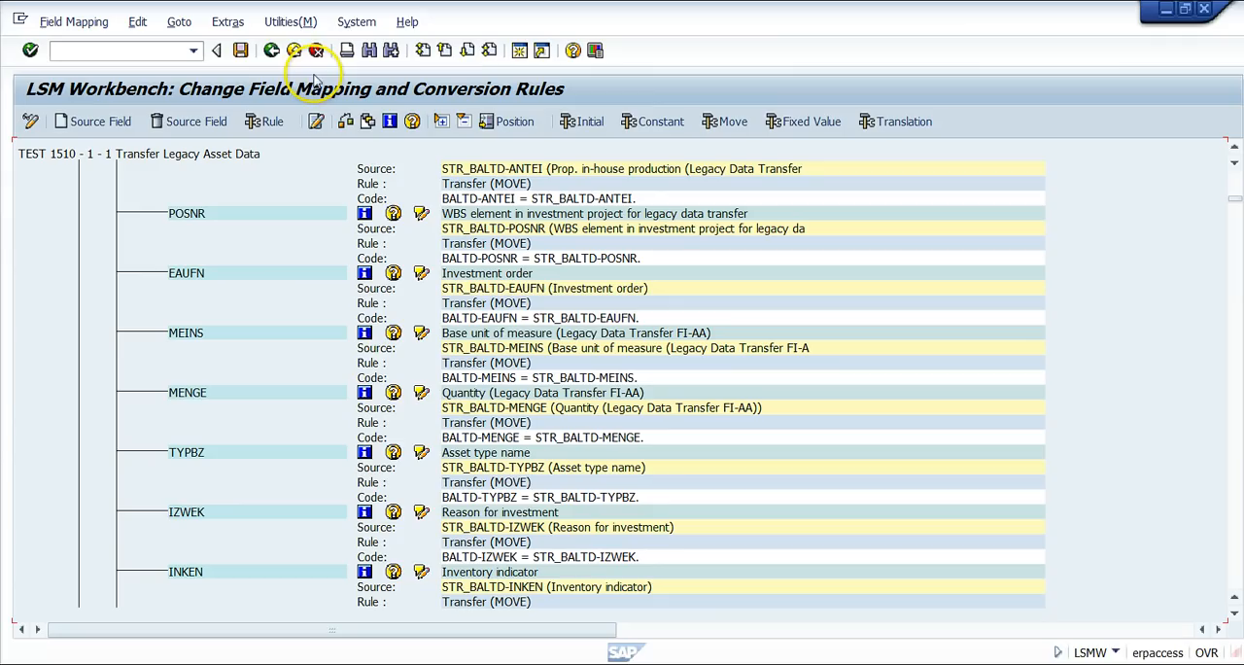
{"action": "left_click", "coordinate": [294, 50]}
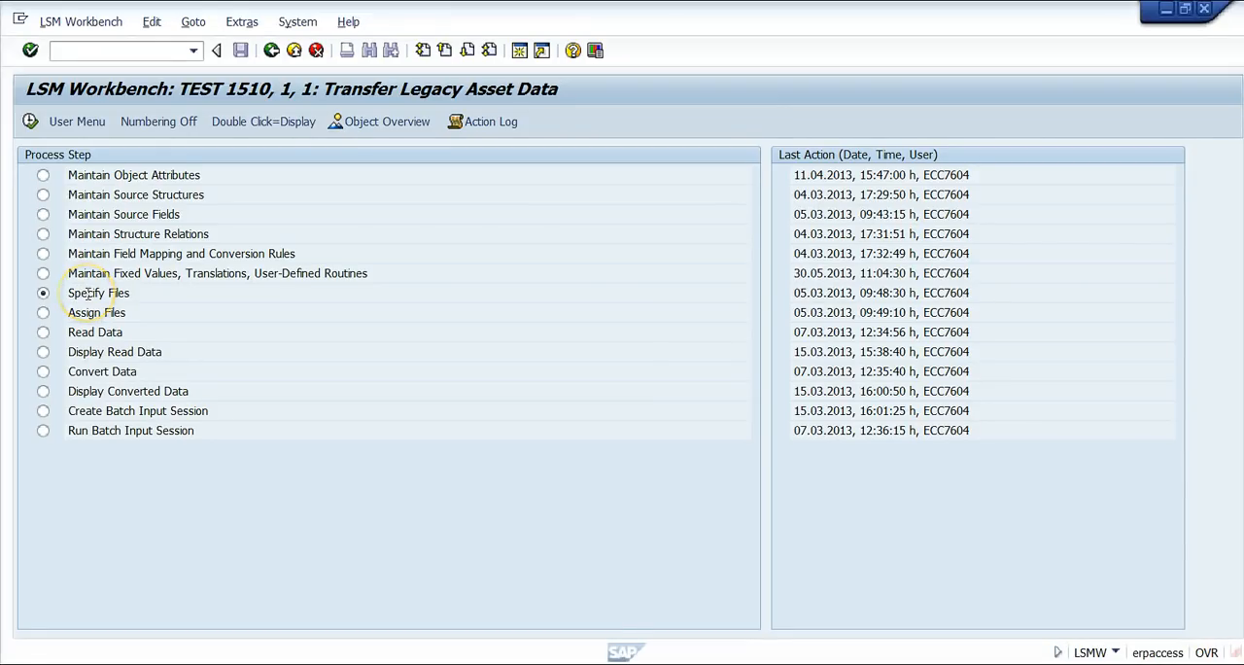
Review the legacy, imported and converted data files under Specify Files, switch the screen to change mode, and return to the process step overview.
{"action": "double_click", "coordinate": [88, 293]}
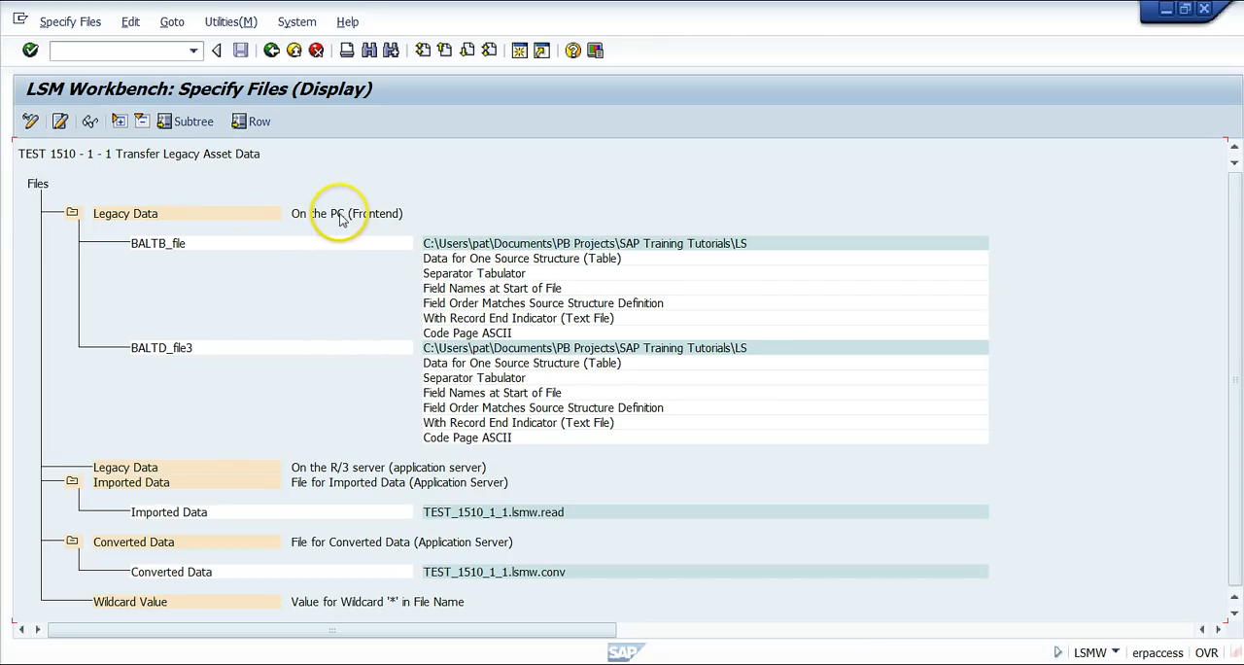
{"action": "left_click", "coordinate": [194, 471]}
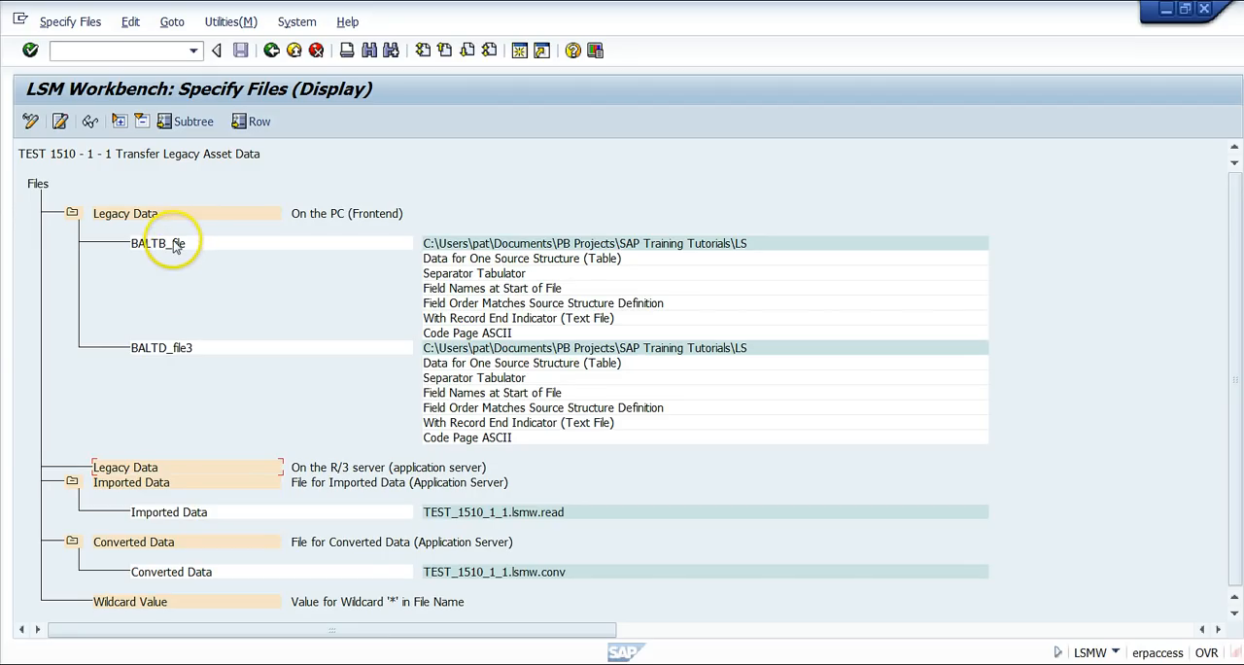
{"action": "left_click", "coordinate": [144, 213]}
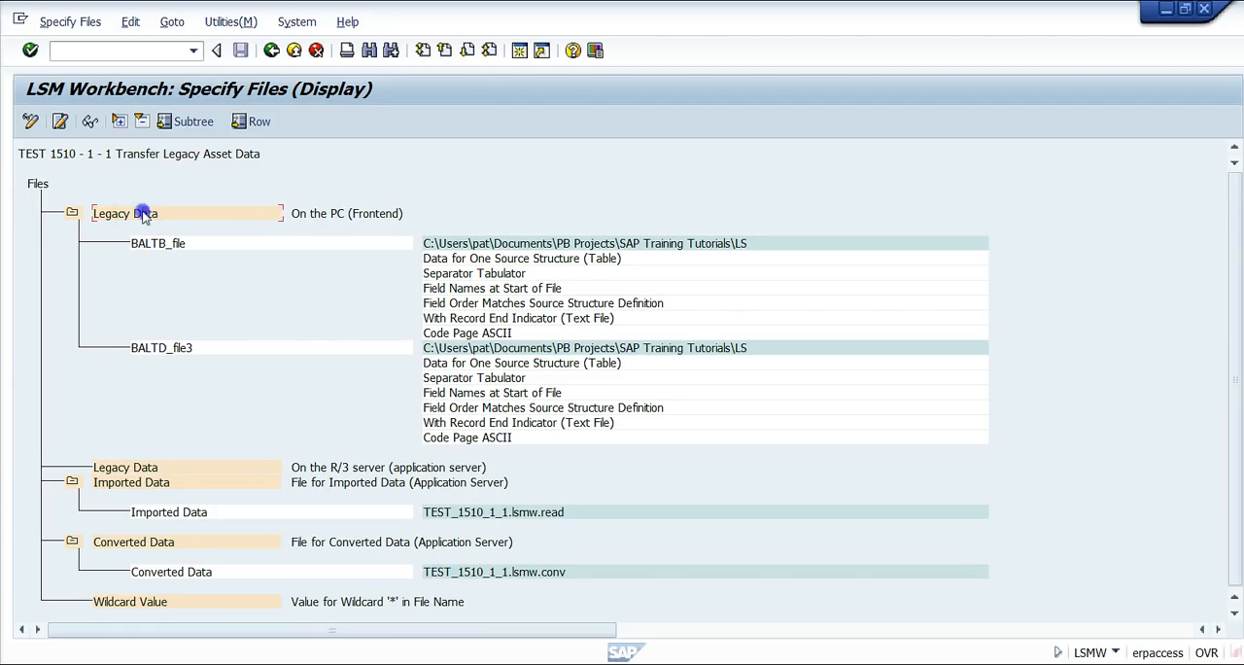
{"action": "left_click", "coordinate": [30, 122]}
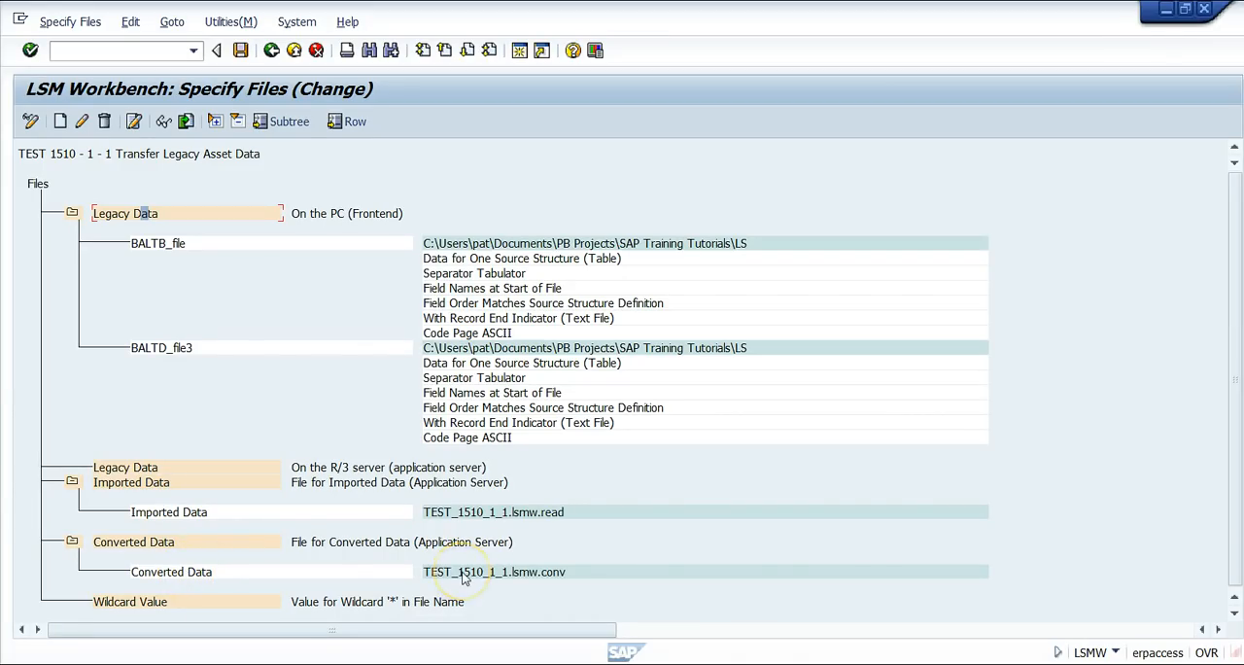
{"action": "left_click", "coordinate": [294, 51]}
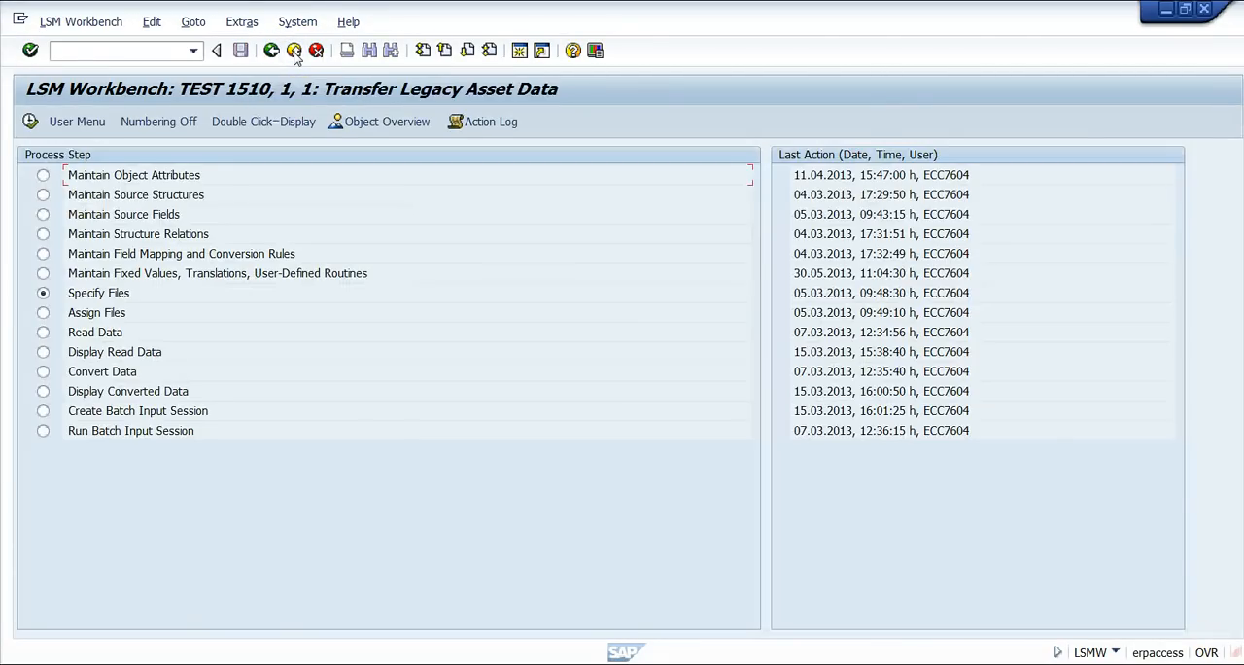
Check which files are assigned to STR_BALTD and STR_BALTB, and view the Read Data selection options without running the import.
{"action": "double_click", "coordinate": [83, 312]}
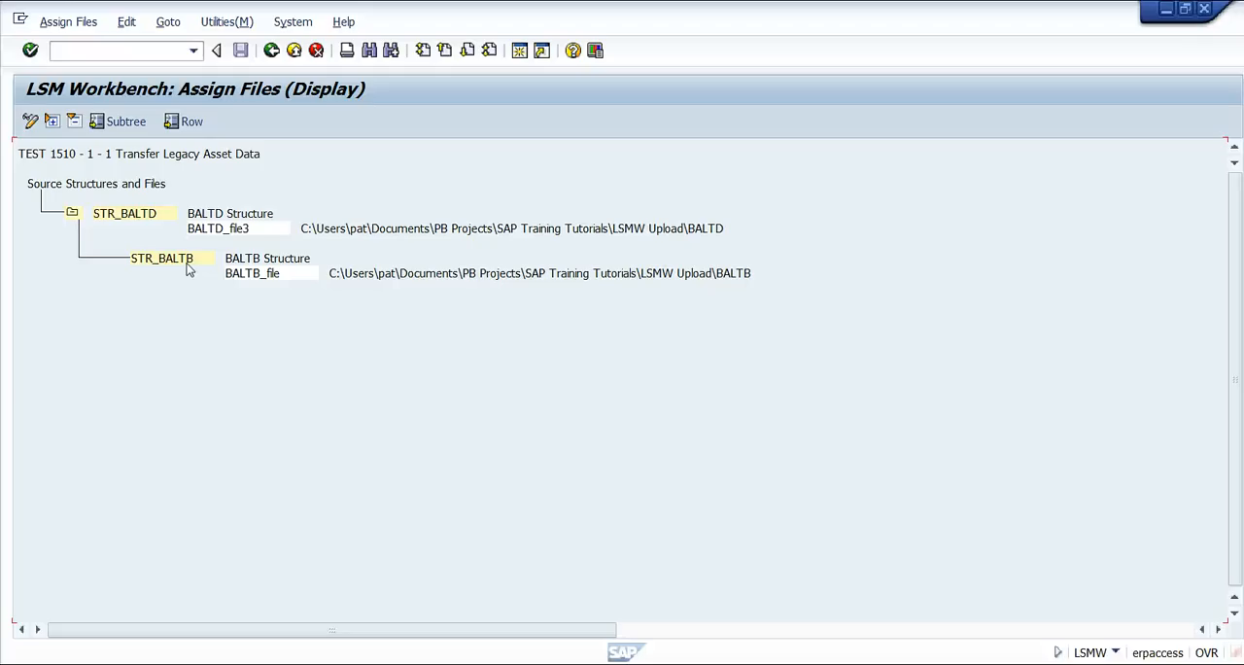
{"action": "left_click", "coordinate": [294, 50]}
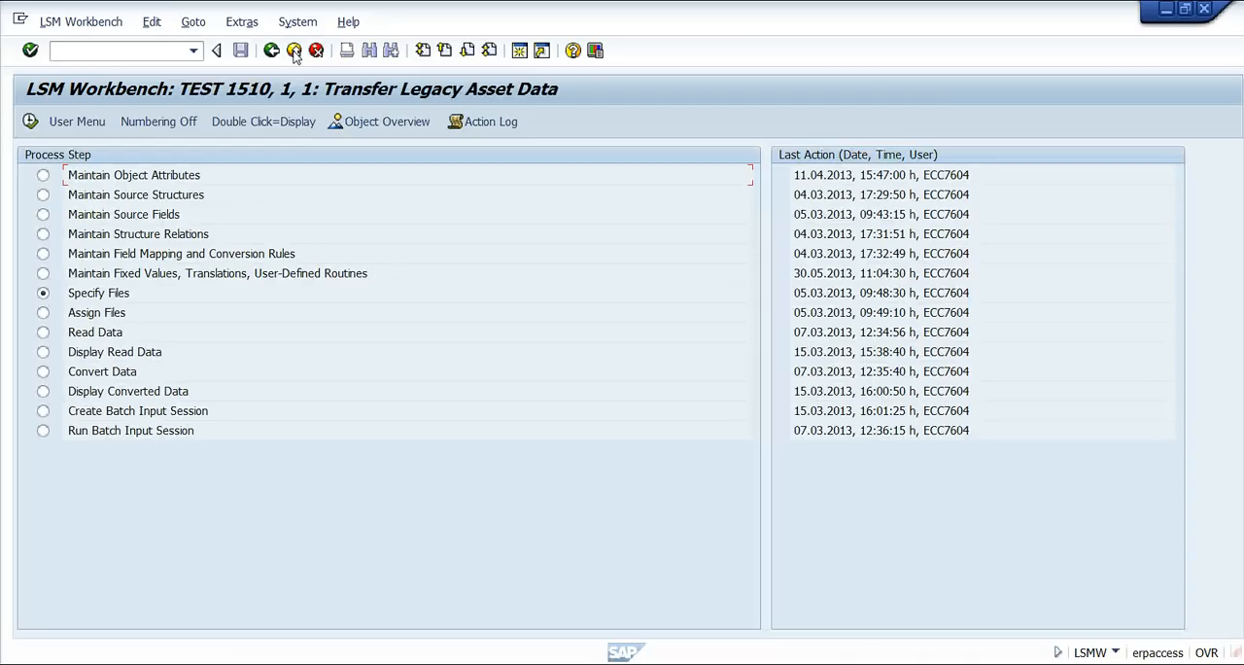
{"action": "double_click", "coordinate": [86, 334]}
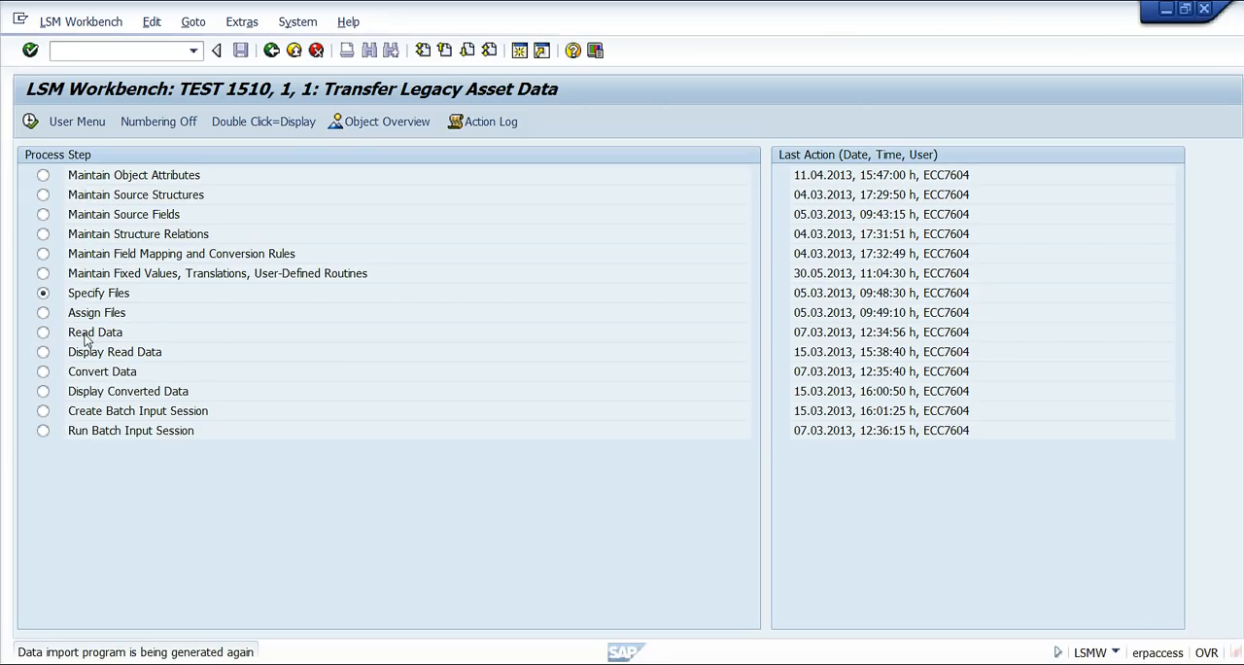
{"action": "double_click", "coordinate": [92, 336]}
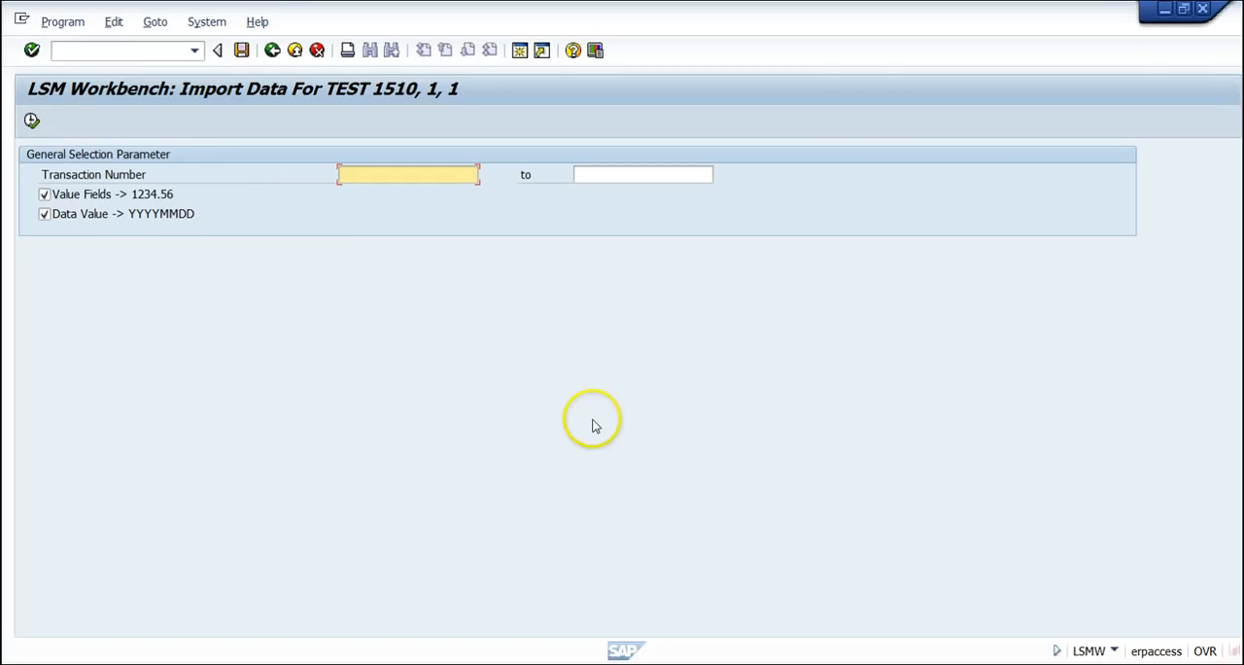
{"action": "left_click", "coordinate": [297, 54]}
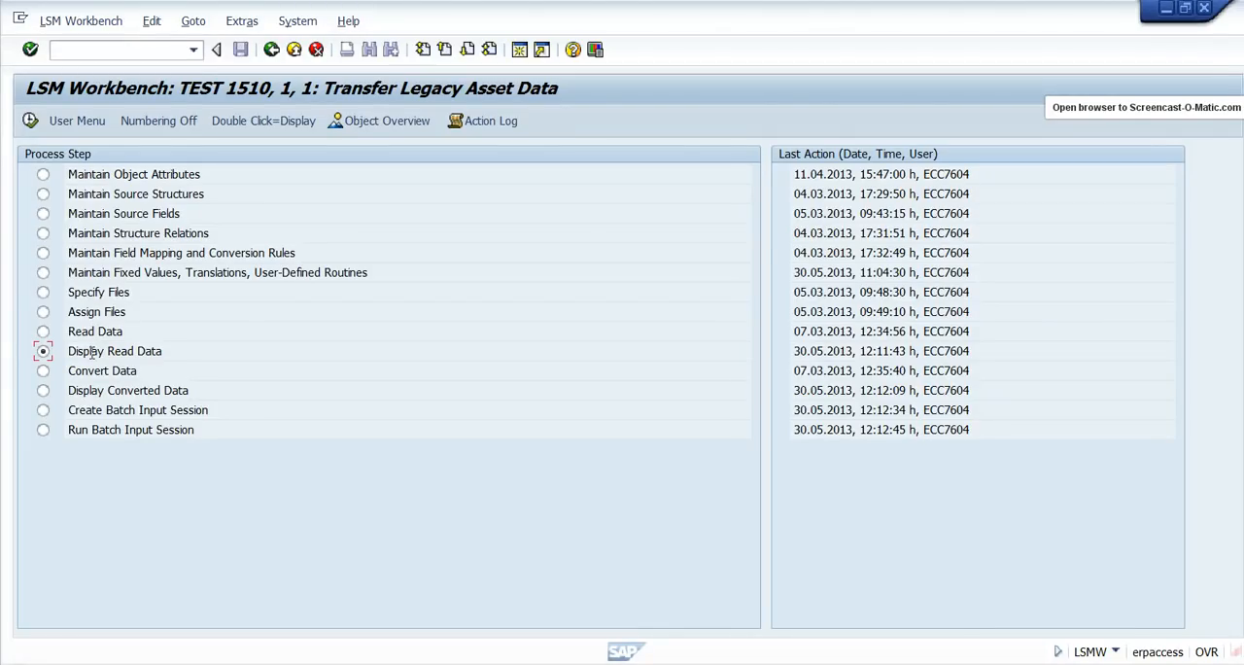
Display all lines of the read data, examine the field contents of the first STR_BALTD record, and leave the display.
{"action": "double_click", "coordinate": [91, 354]}
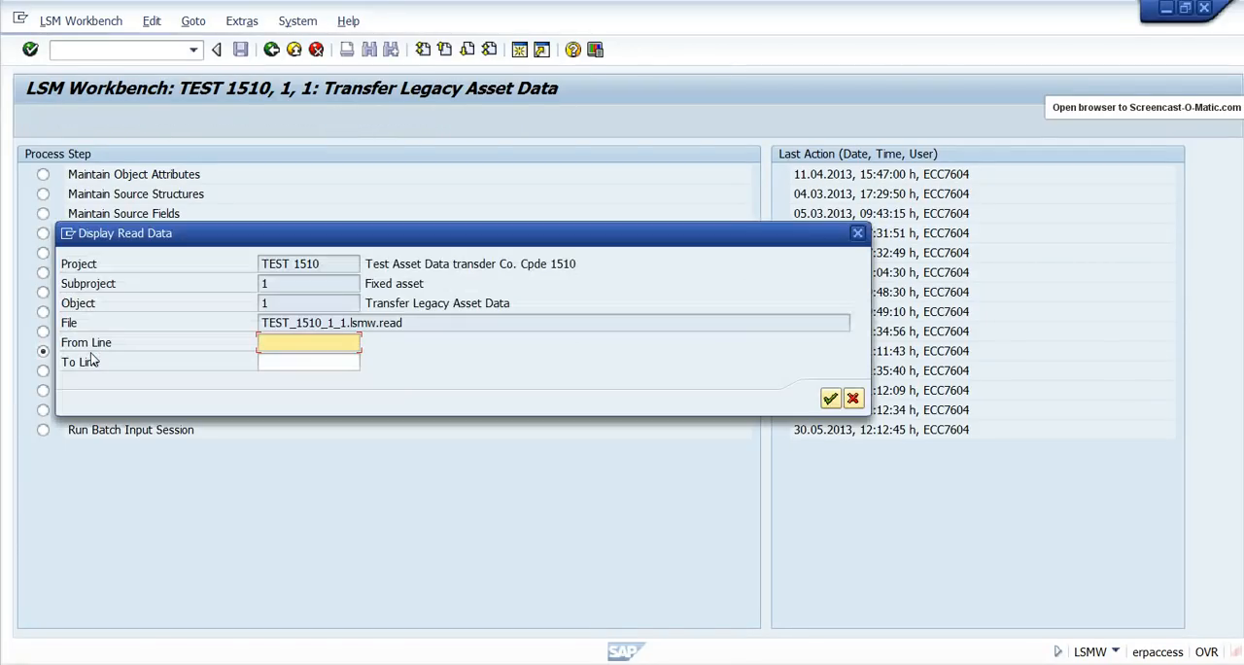
{"action": "left_click", "coordinate": [264, 346]}
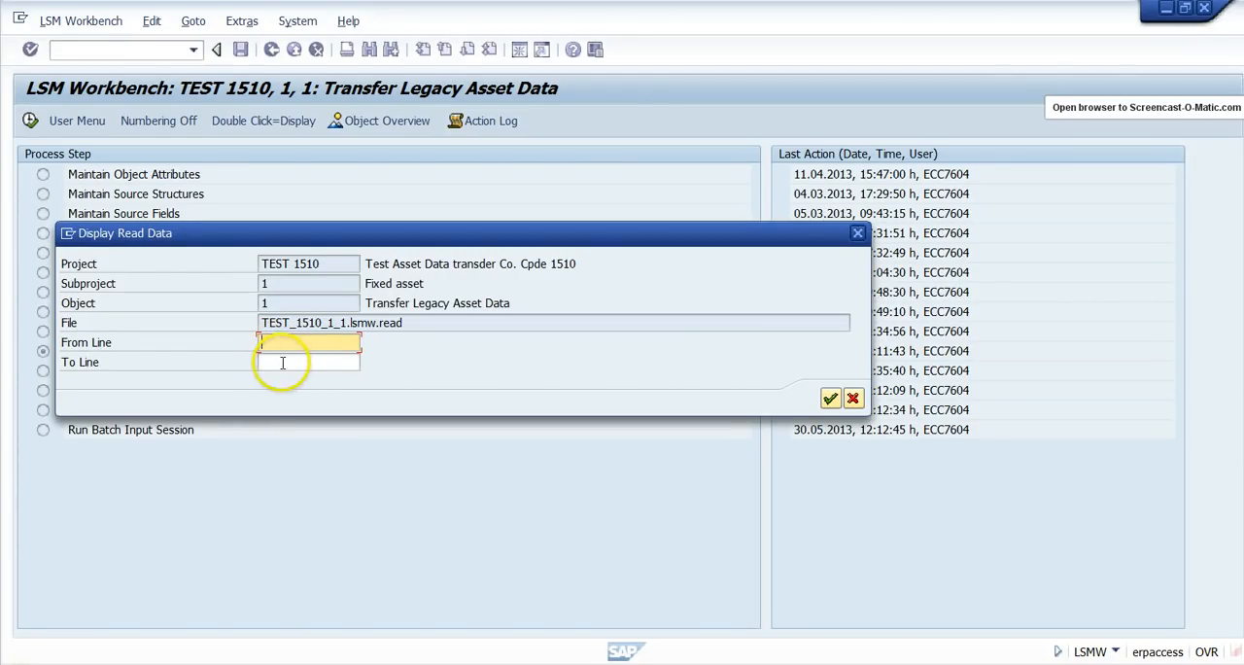
{"action": "left_click", "coordinate": [830, 399]}
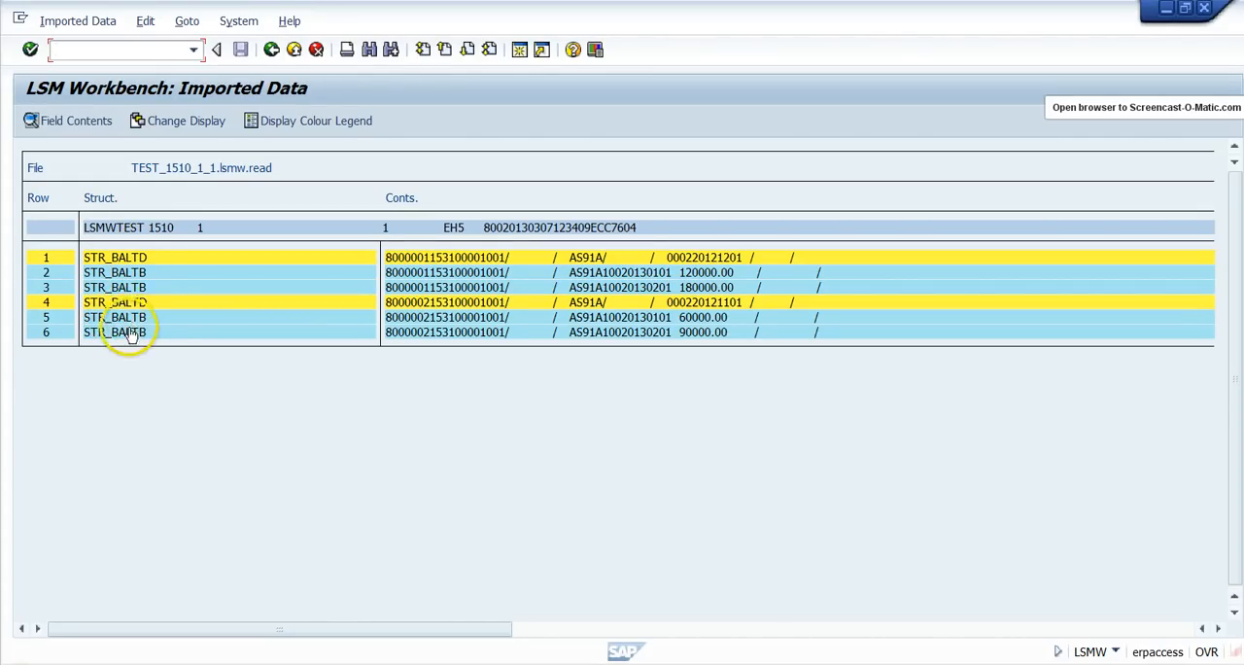
{"action": "left_click", "coordinate": [131, 259]}
{"action": "double_click", "coordinate": [131, 259]}
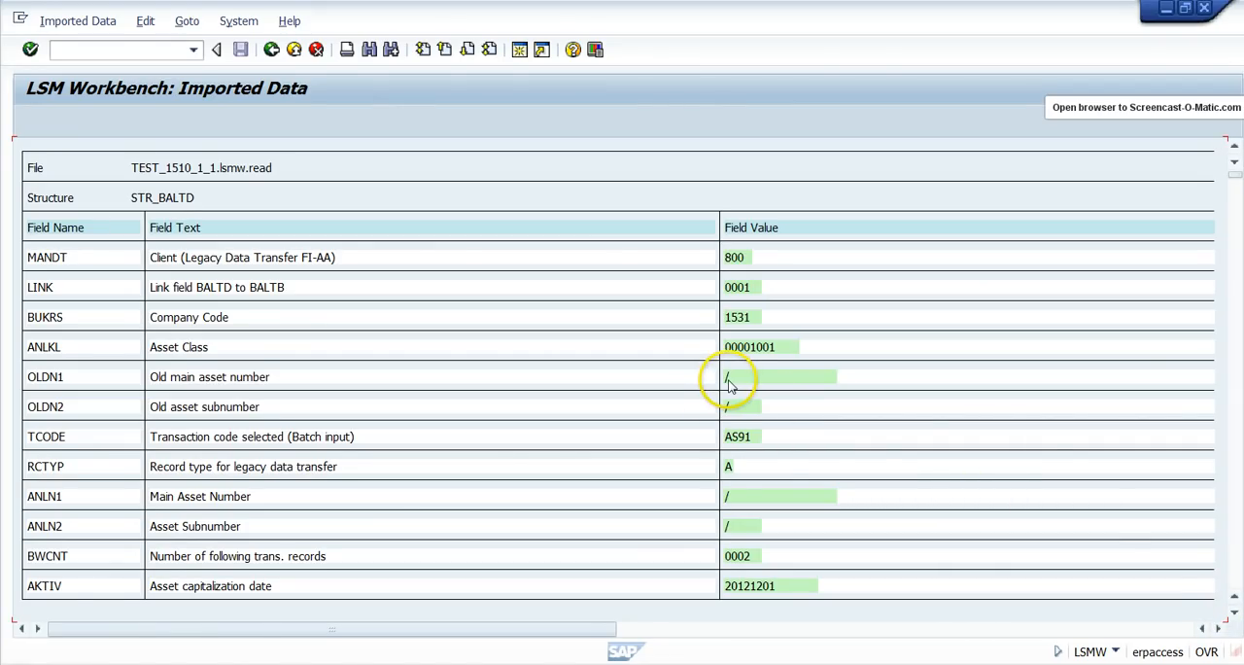
{"action": "left_click", "coordinate": [294, 51]}
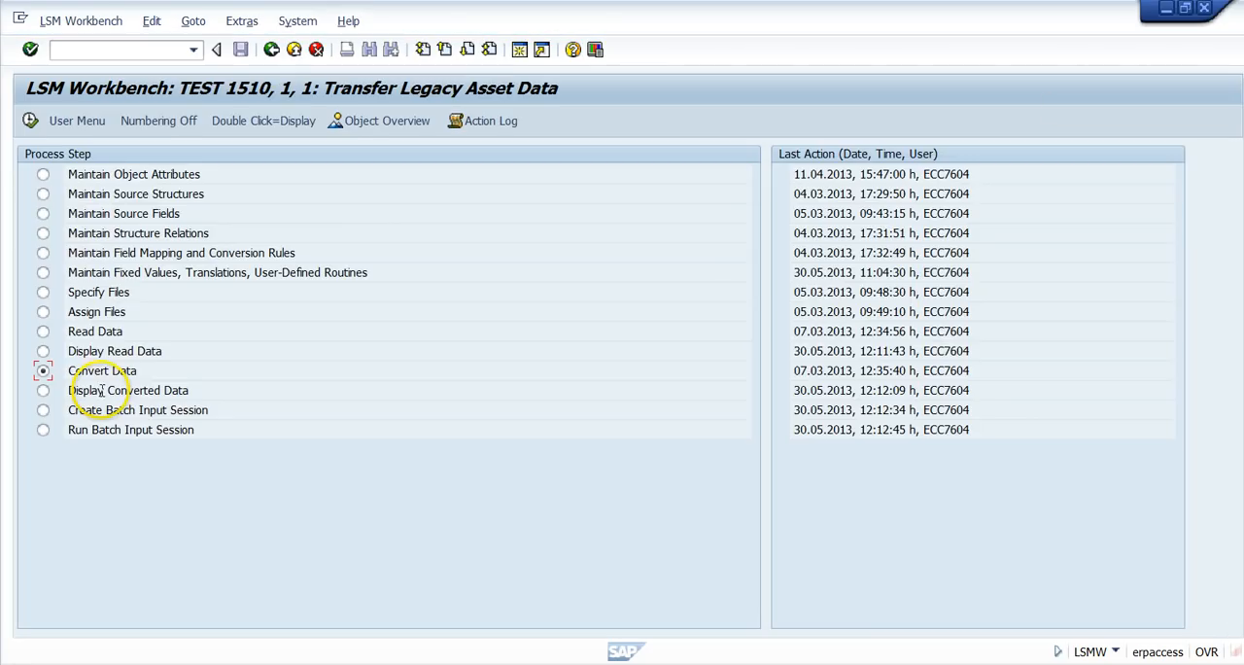
View the selection parameters of the Convert Data step and exit without running the conversion.
{"action": "left_click", "coordinate": [97, 377]}
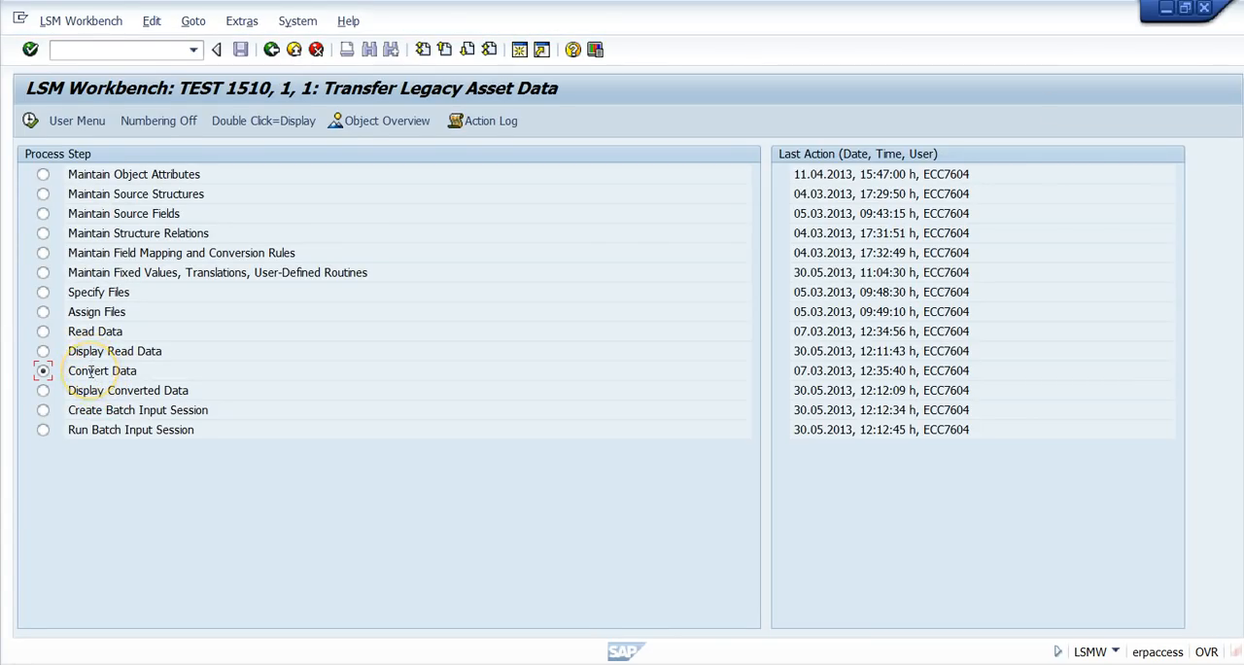
{"action": "double_click", "coordinate": [90, 372]}
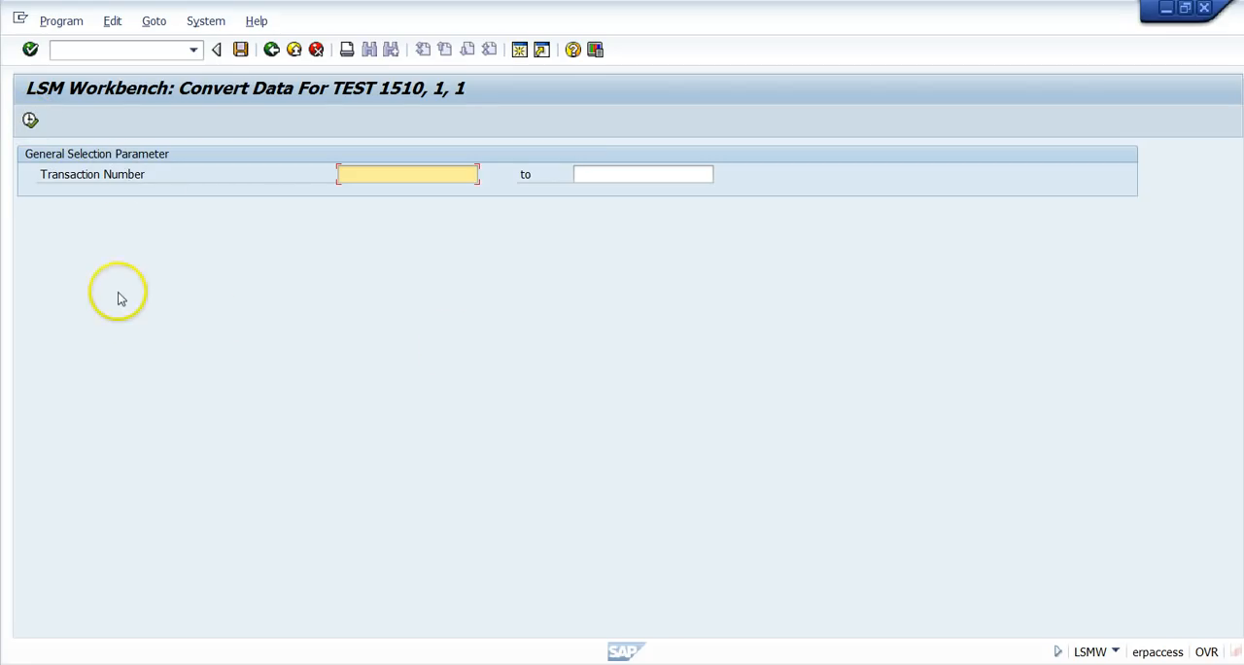
{"action": "left_click", "coordinate": [296, 50]}
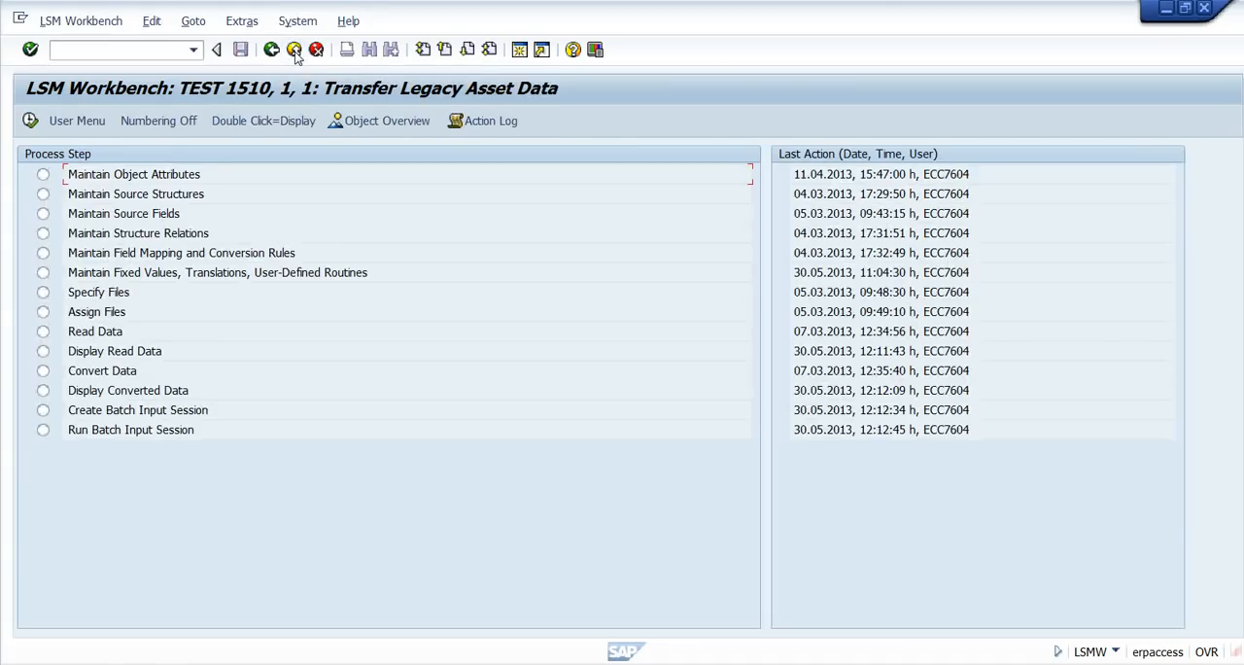
Display all lines of the converted data, examine the field values of the first BALTD record, and return to the process step overview.
{"action": "double_click", "coordinate": [107, 392]}
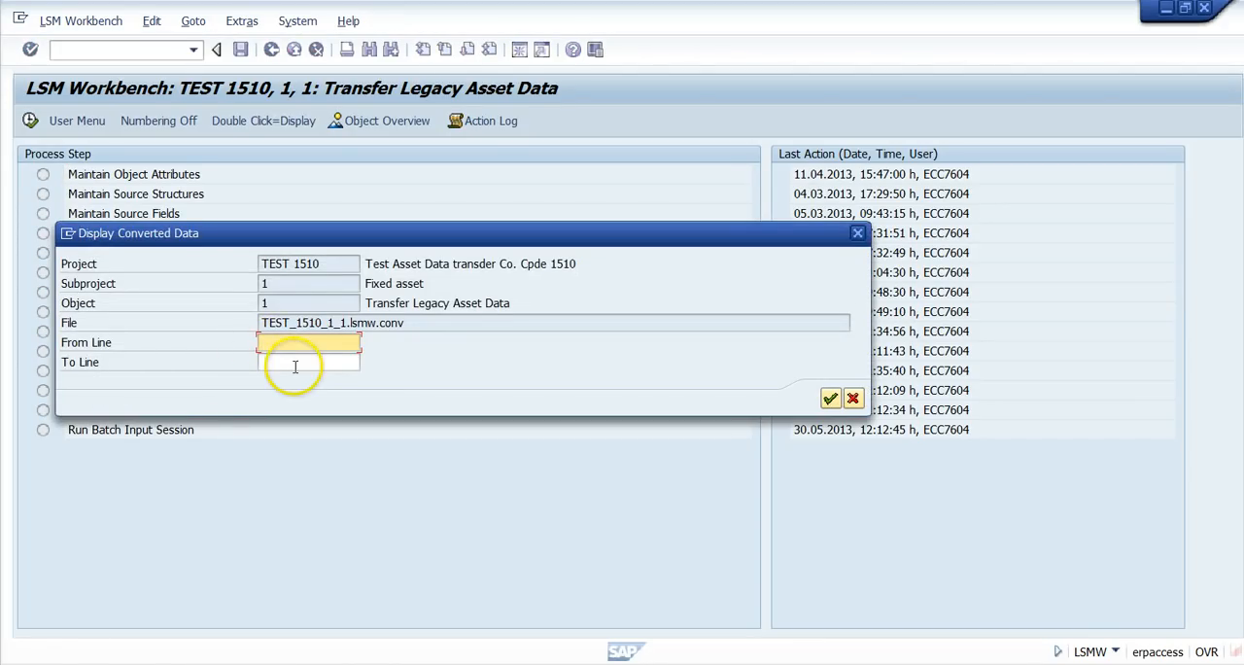
{"action": "left_click", "coordinate": [830, 399]}
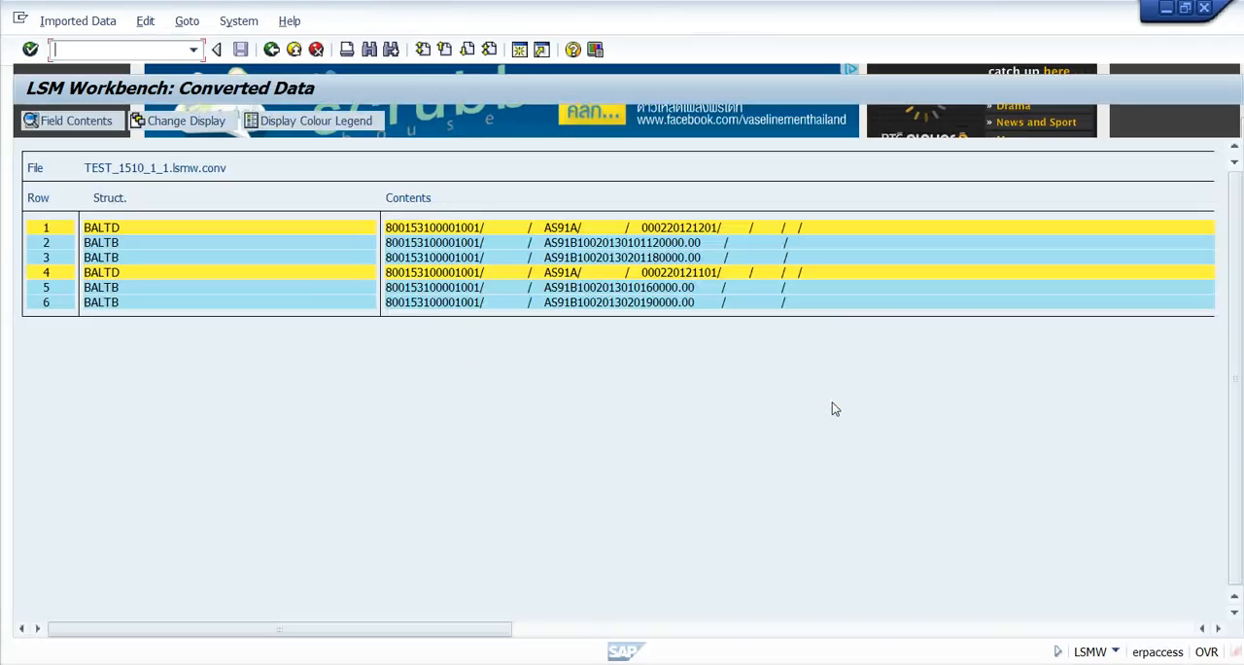
{"action": "left_click", "coordinate": [107, 229]}
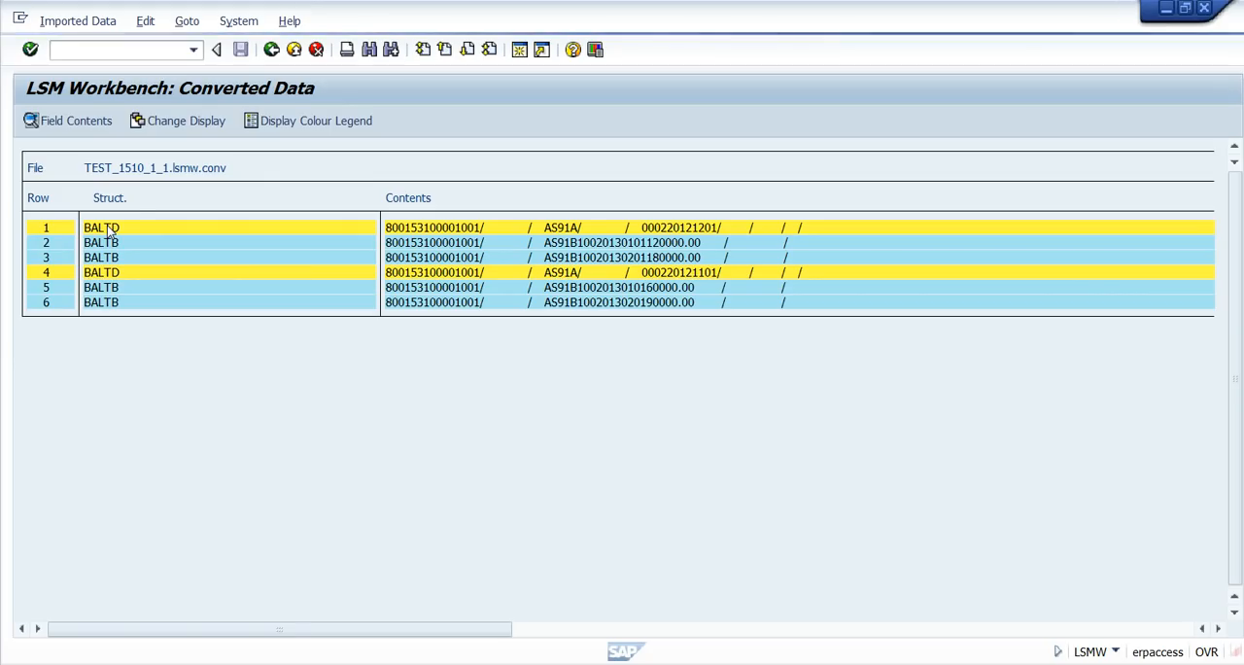
{"action": "left_click", "coordinate": [116, 229]}
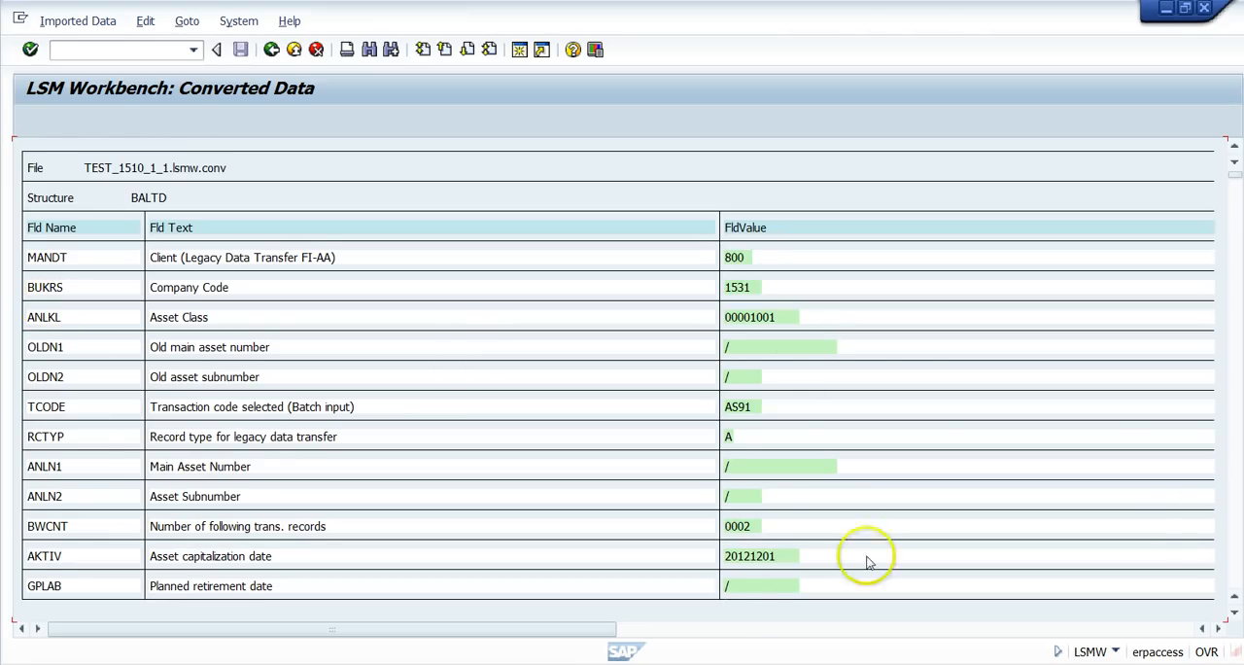
{"action": "left_click", "coordinate": [1236, 567]}
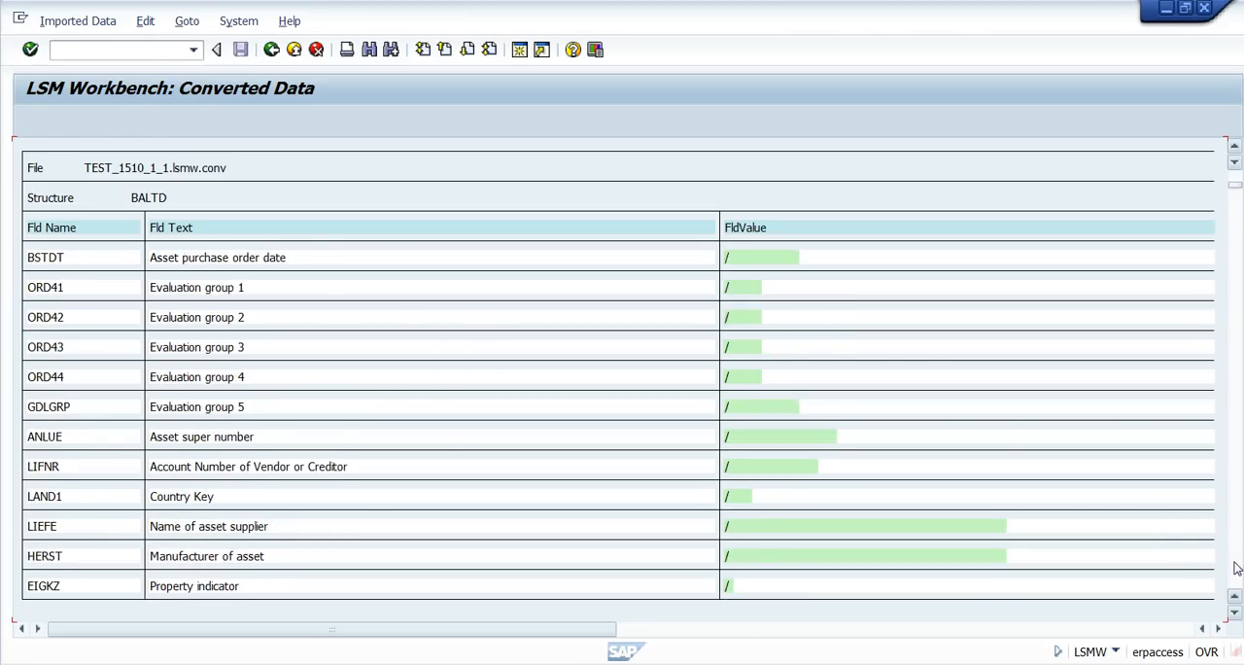
{"action": "left_click", "coordinate": [1237, 567]}
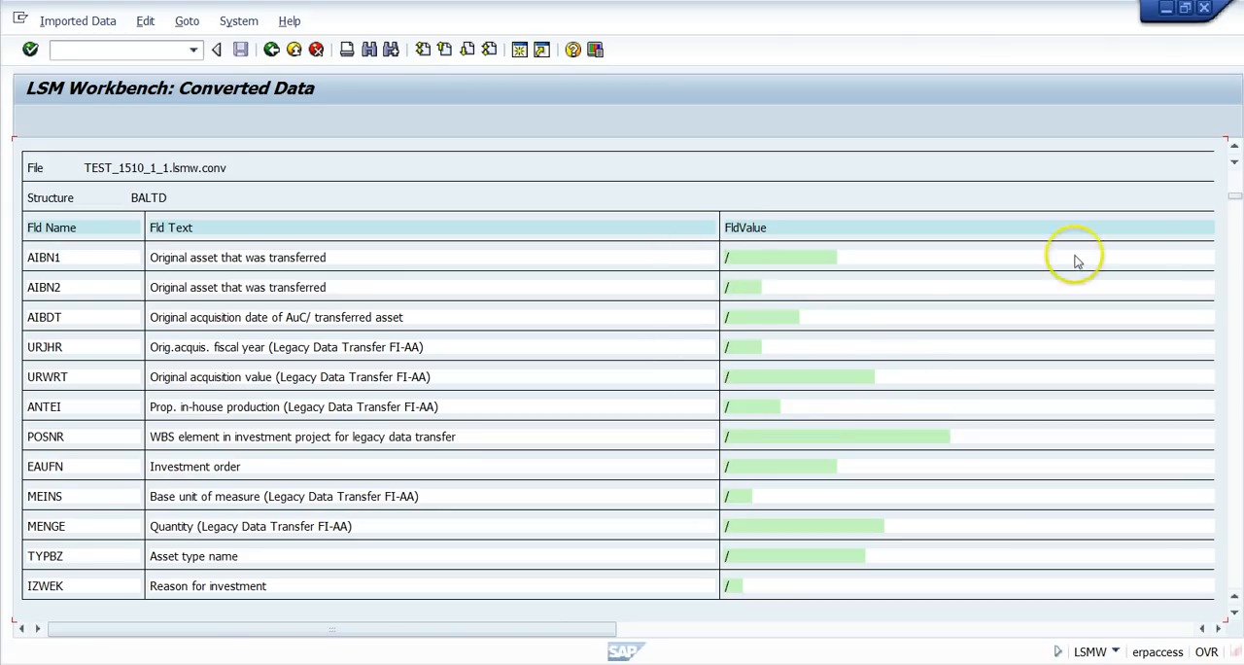
{"action": "left_click", "coordinate": [1238, 183]}
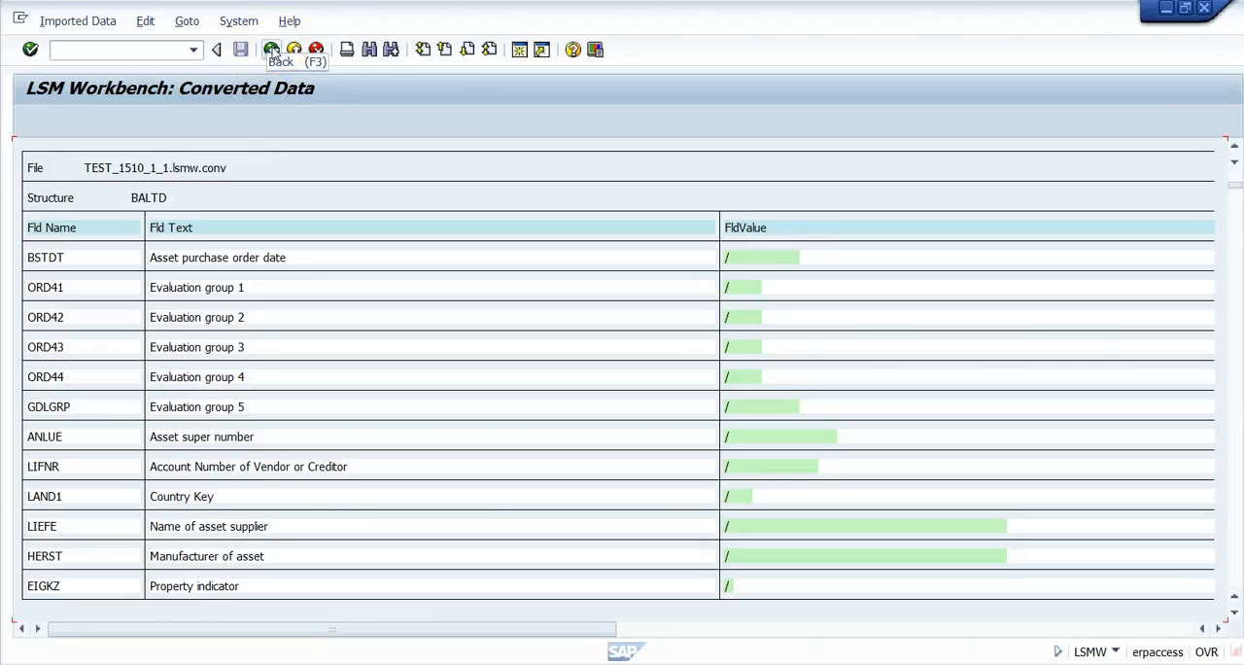
{"action": "left_click", "coordinate": [272, 50]}
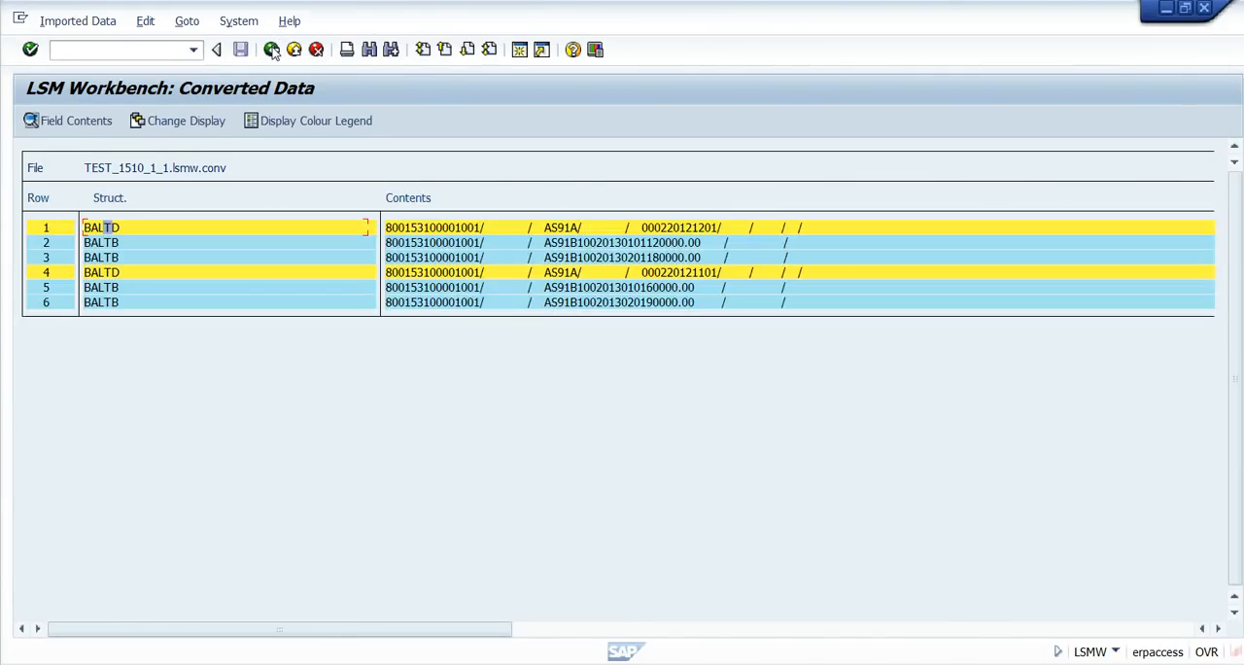
{"action": "left_click", "coordinate": [272, 50]}
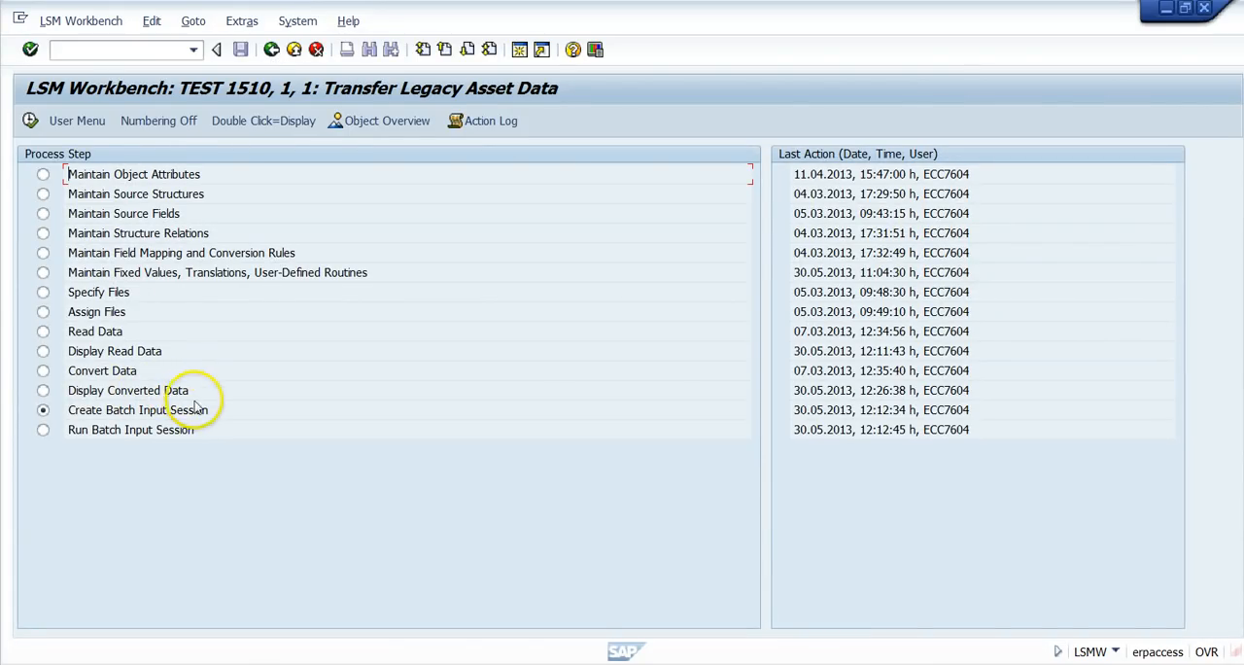
Check the test run and foreground options for creating the batch input session, leave both deselected, and go back without executing.
{"action": "double_click", "coordinate": [93, 419]}
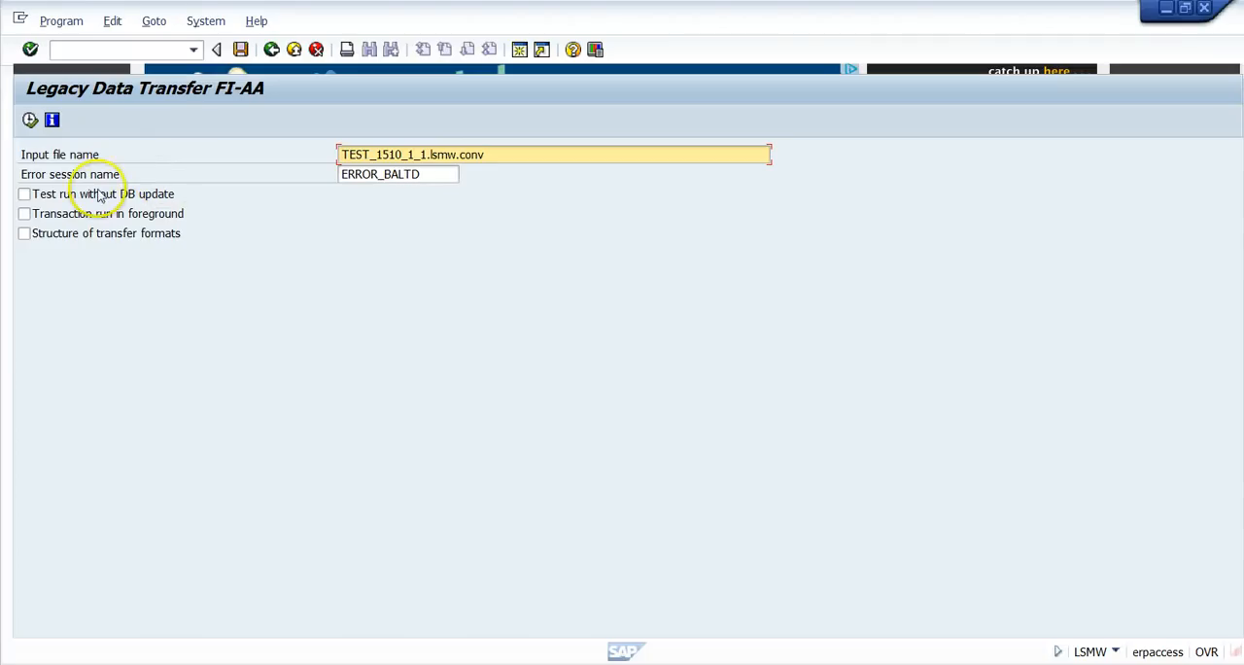
{"action": "left_click", "coordinate": [25, 194]}
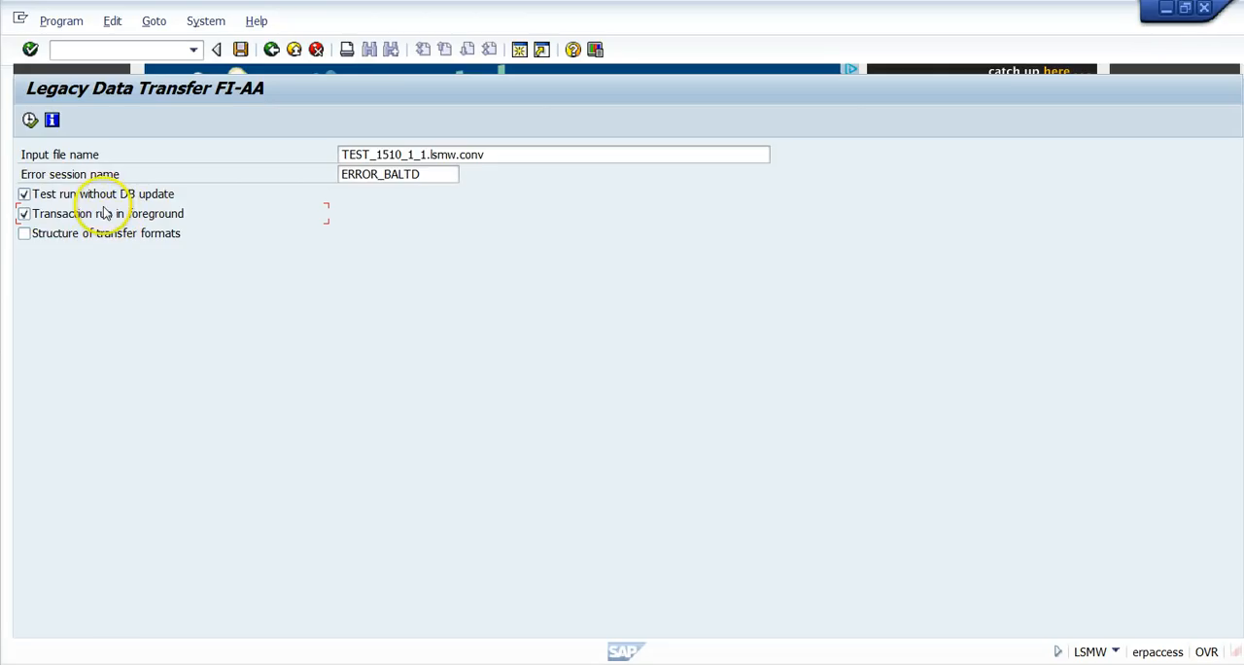
{"action": "left_click", "coordinate": [24, 214]}
{"action": "left_click", "coordinate": [24, 195]}
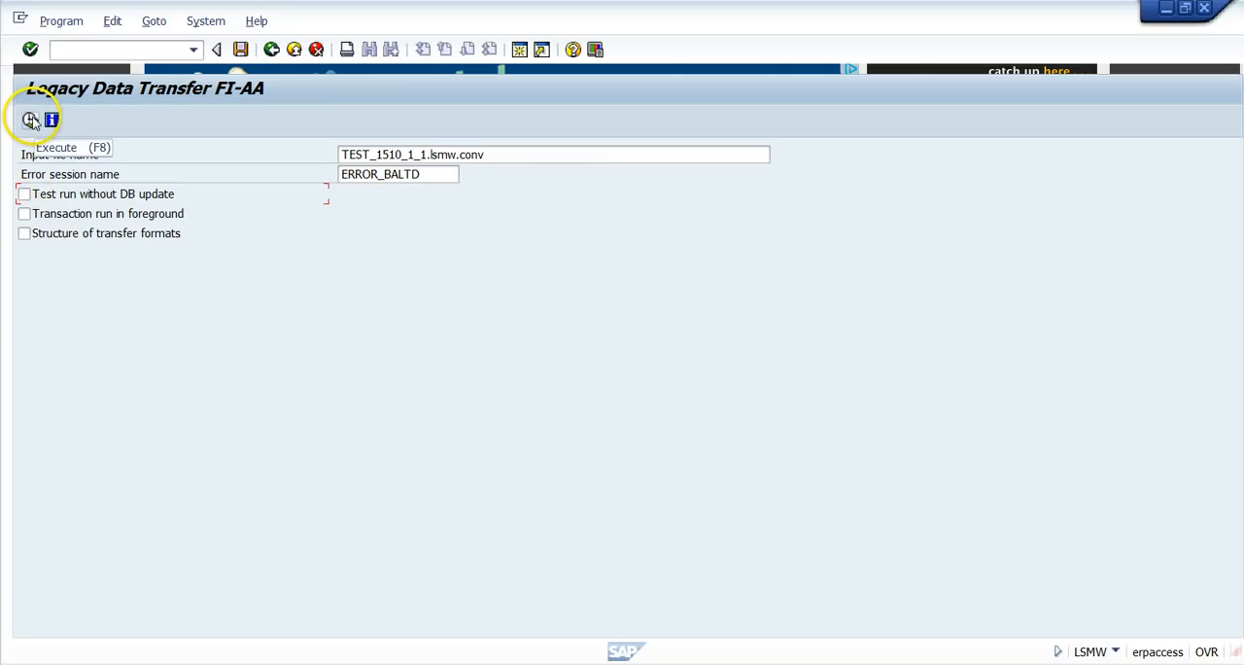
{"action": "left_click", "coordinate": [273, 49]}
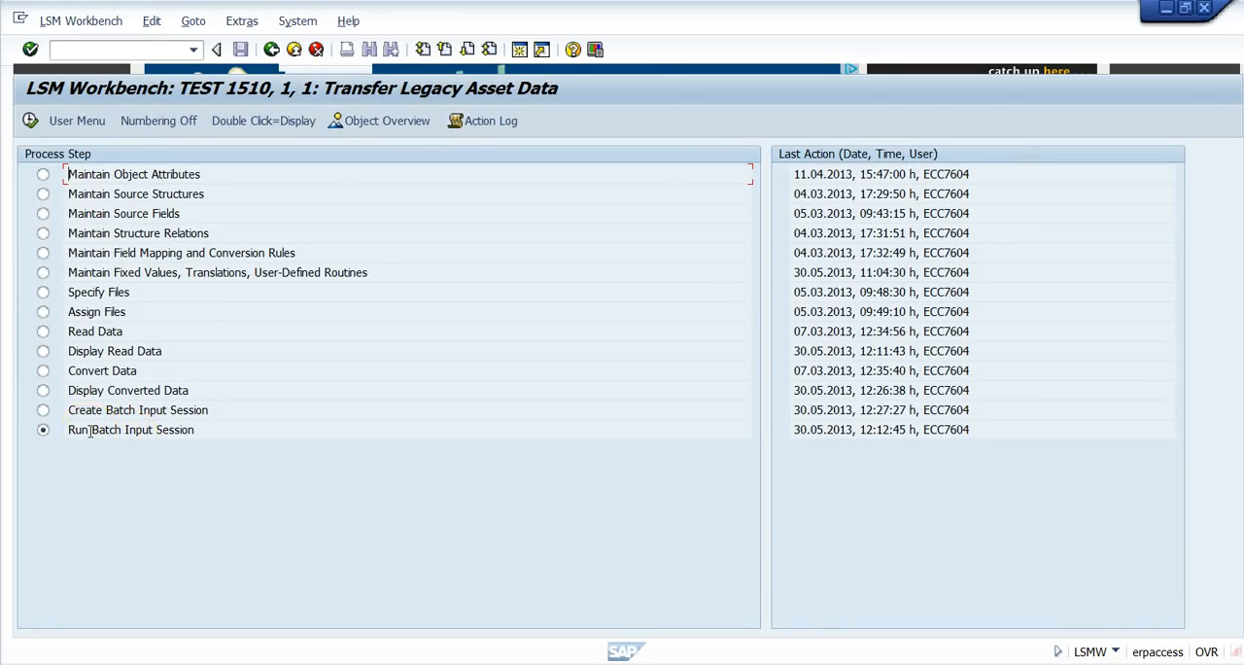
View the batch input session overview from the Run Batch Input Session step and exit without processing a session.
{"action": "double_click", "coordinate": [88, 430]}
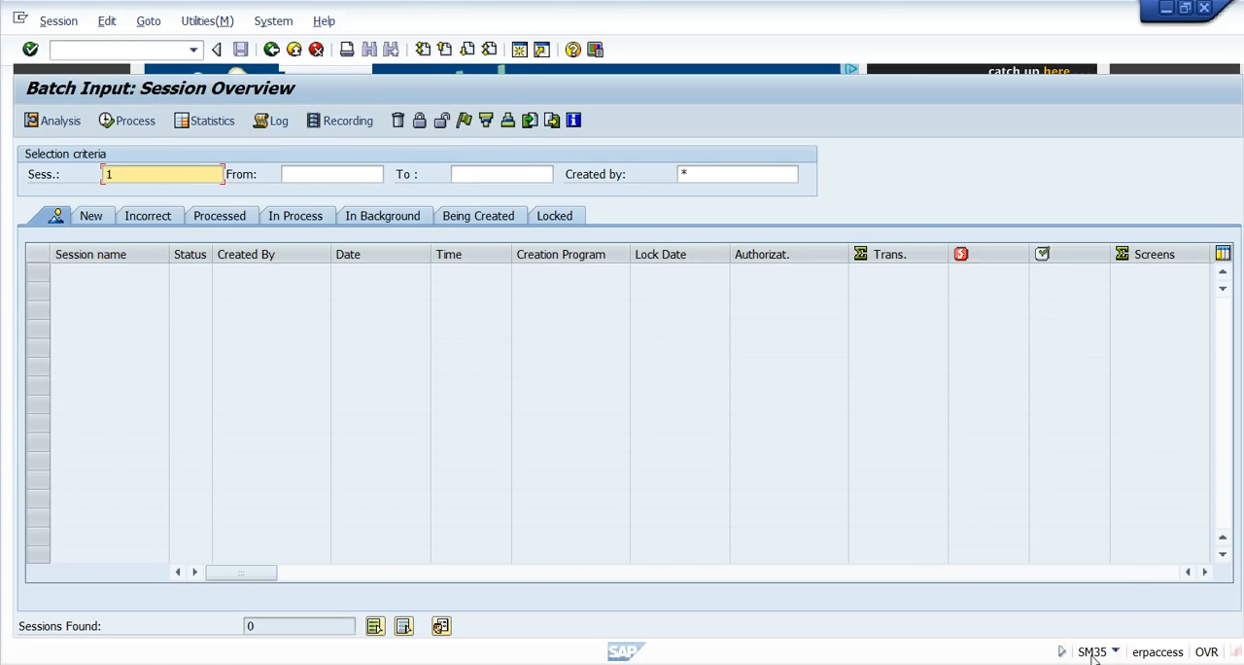
{"action": "left_click", "coordinate": [293, 49]}
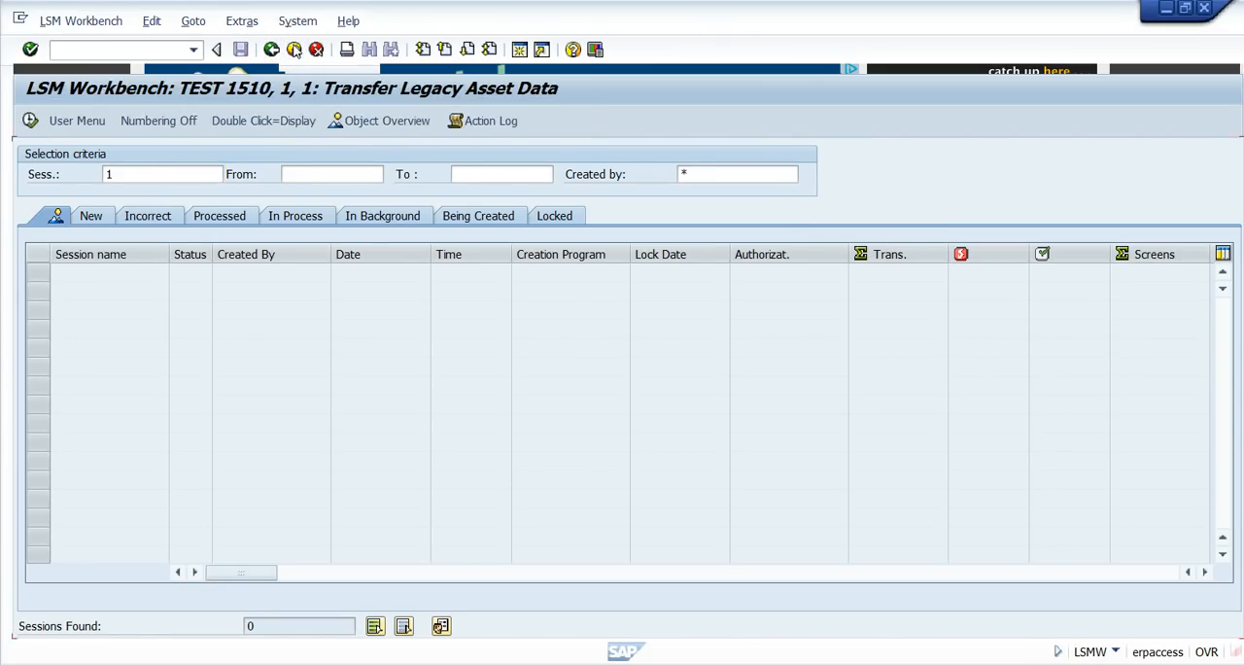